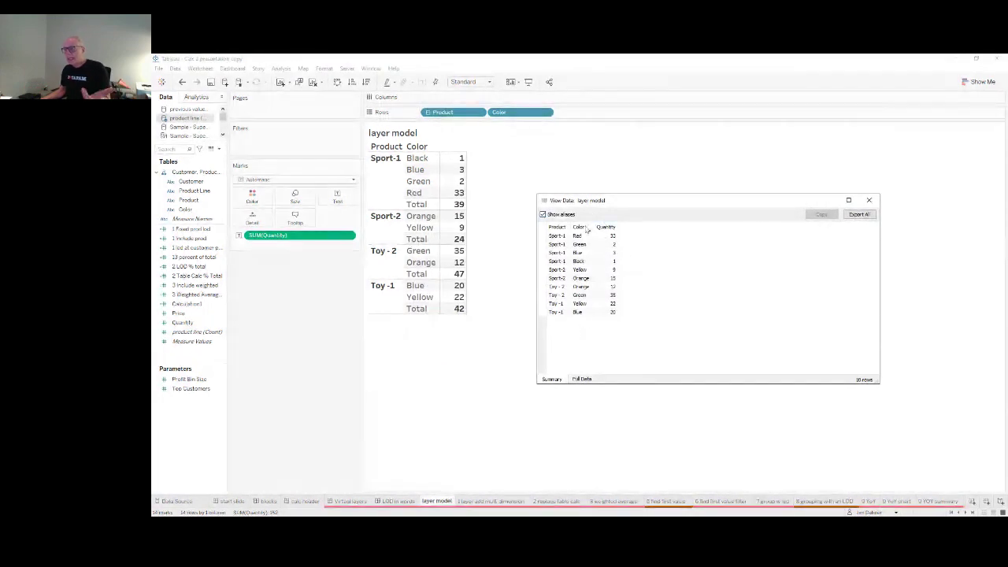
Step: Switch to the "1 layer add multi dimension" sheet and review the formula of the 1 Fixed prod lod field against the table
click(870, 201)
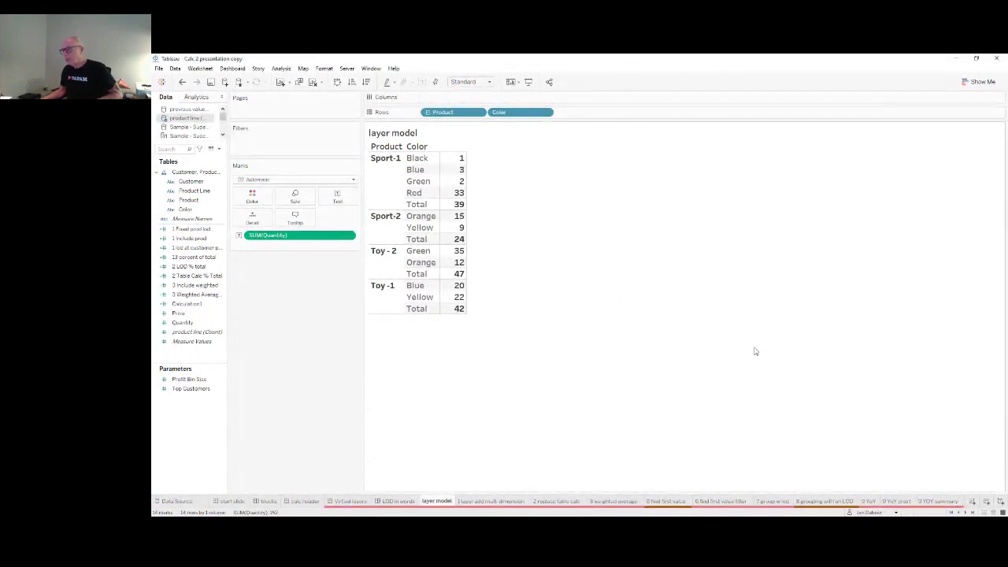
click(495, 505)
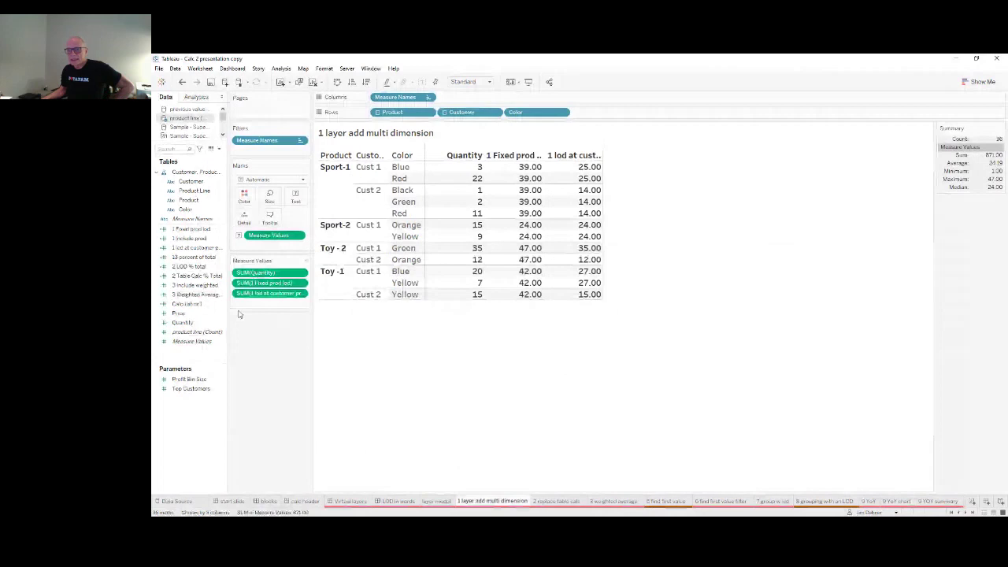
click(185, 229)
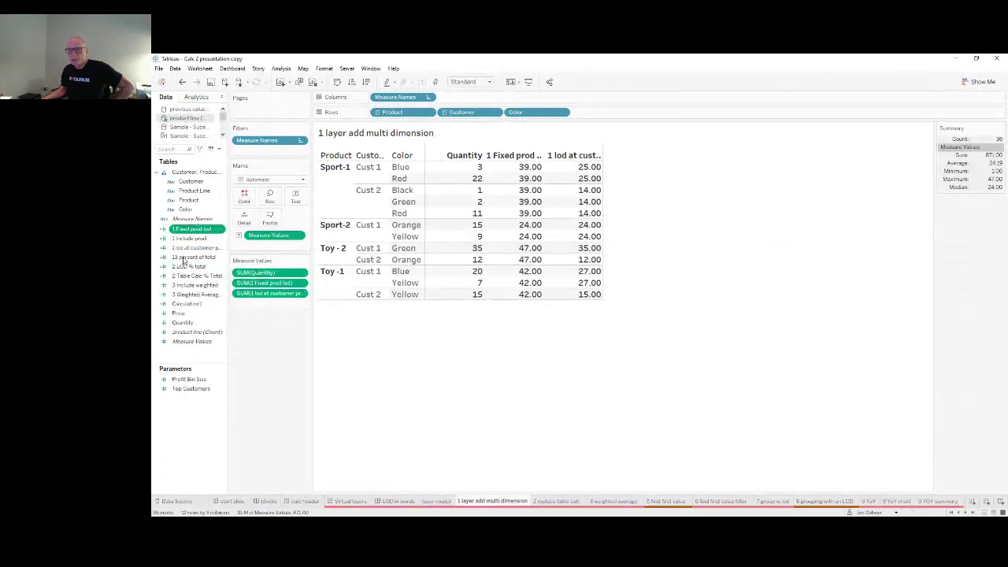
click(226, 289)
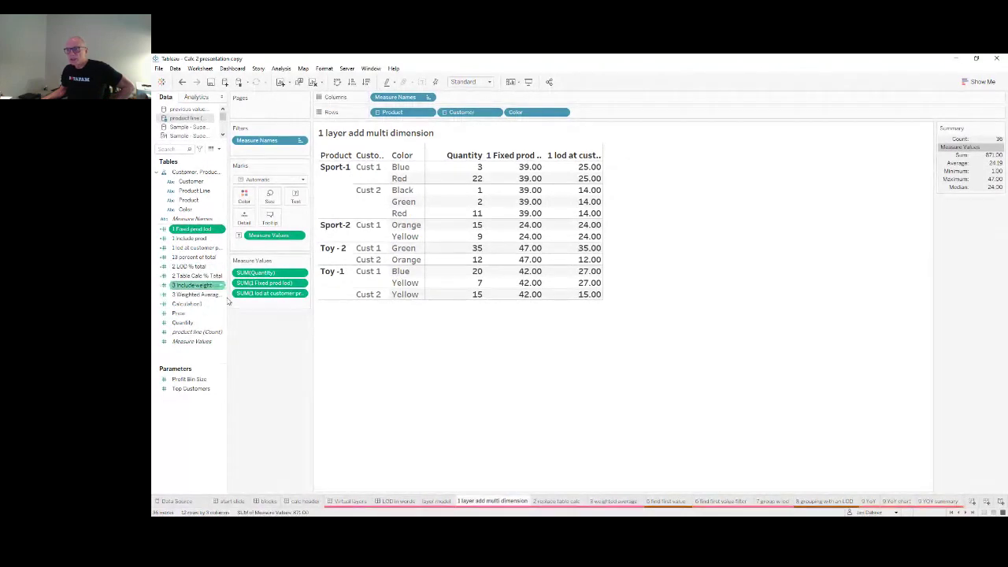
scroll(477, 401, up, 3)
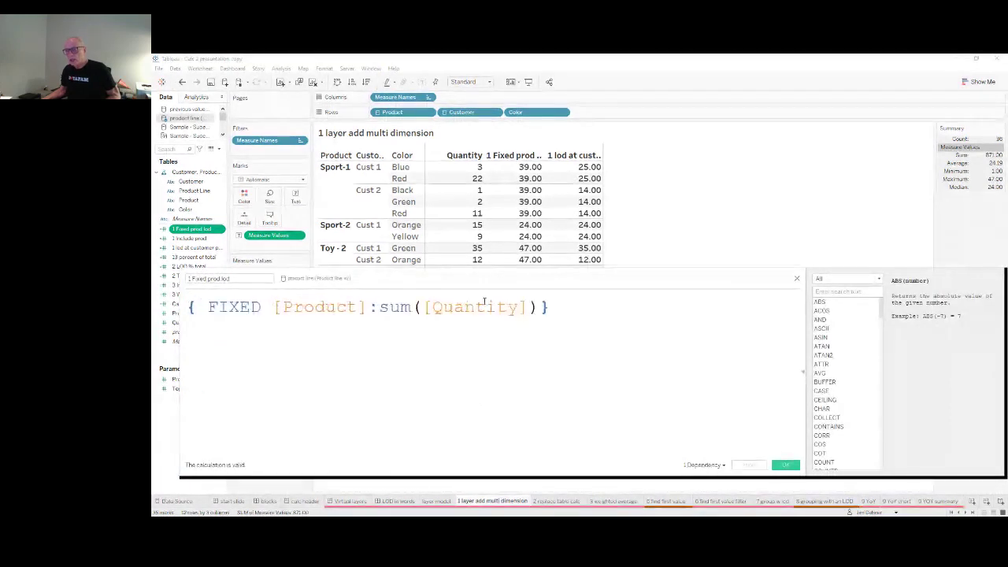
drag(482, 278, 609, 238)
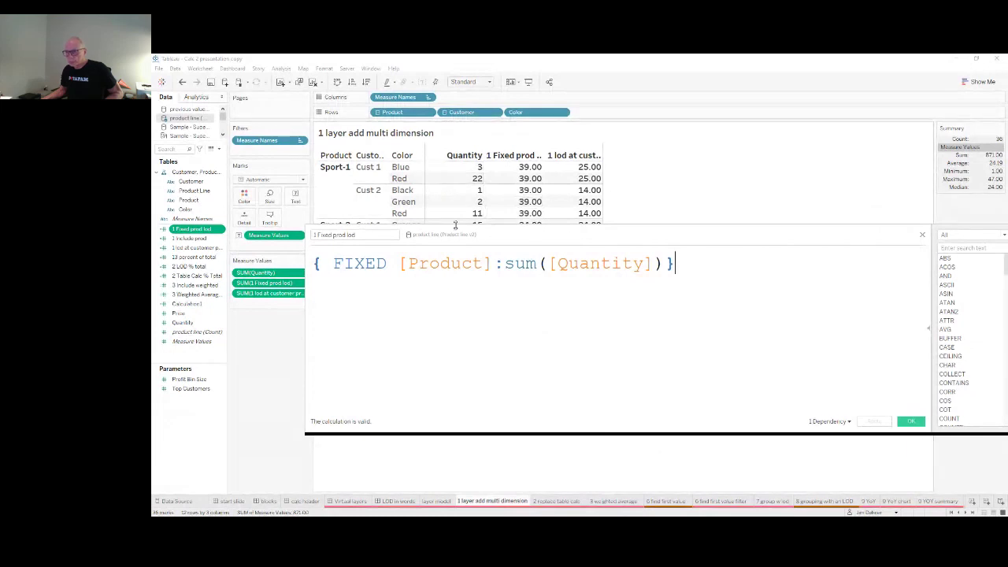
drag(589, 240, 590, 278)
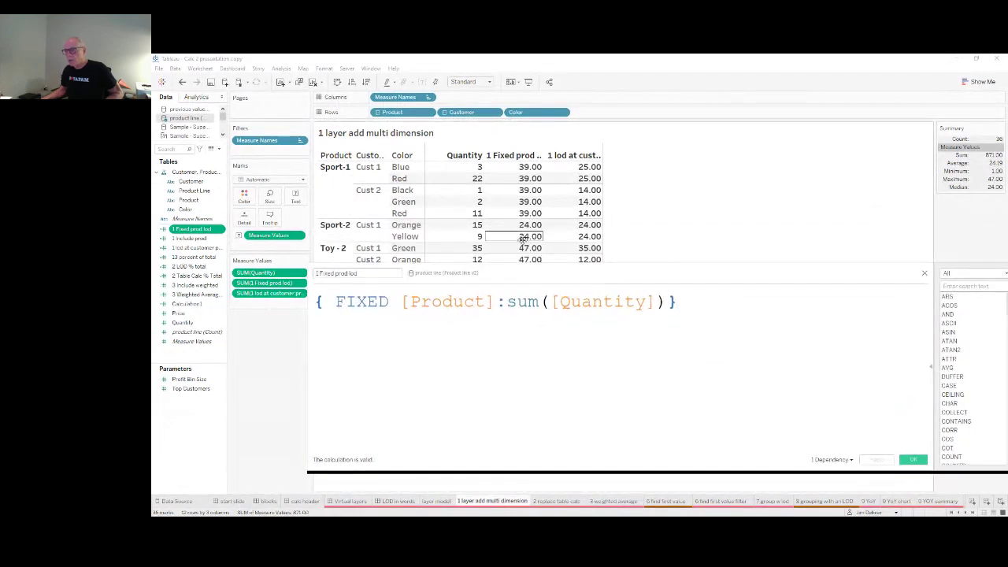
click(926, 275)
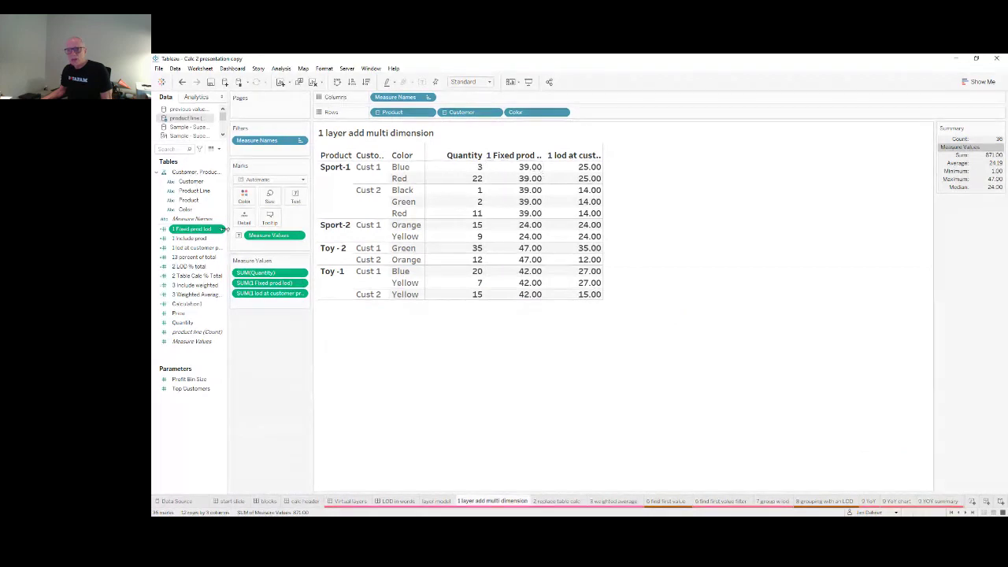
Step: Review the formula of the 1 lod at customer product level field against the table values
click(197, 247)
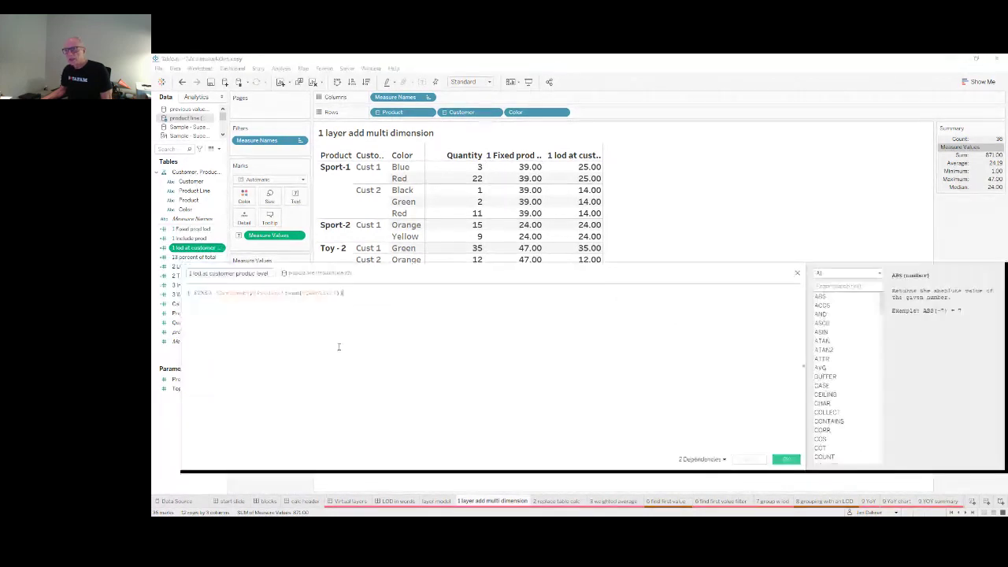
scroll(473, 382, up, 3)
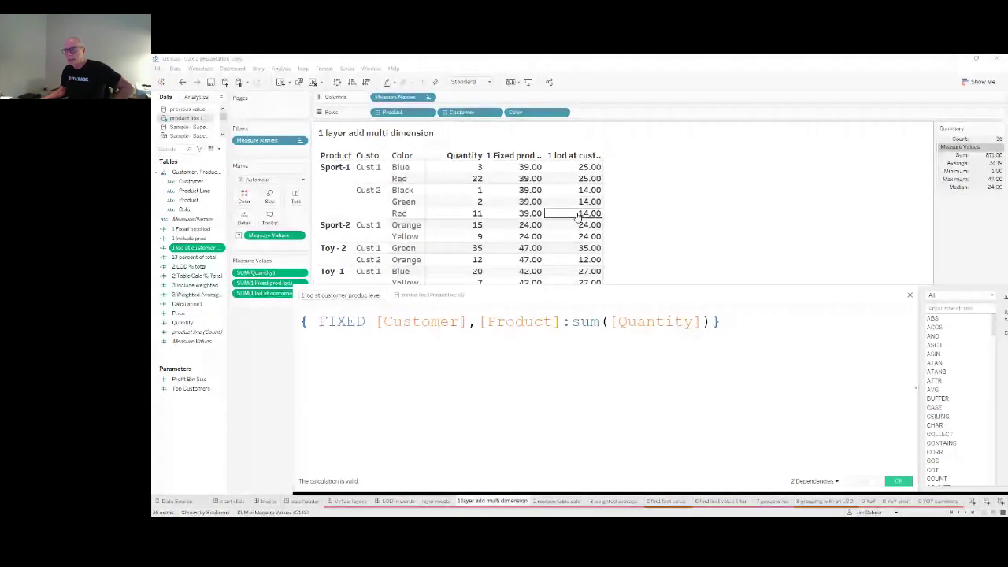
click(909, 295)
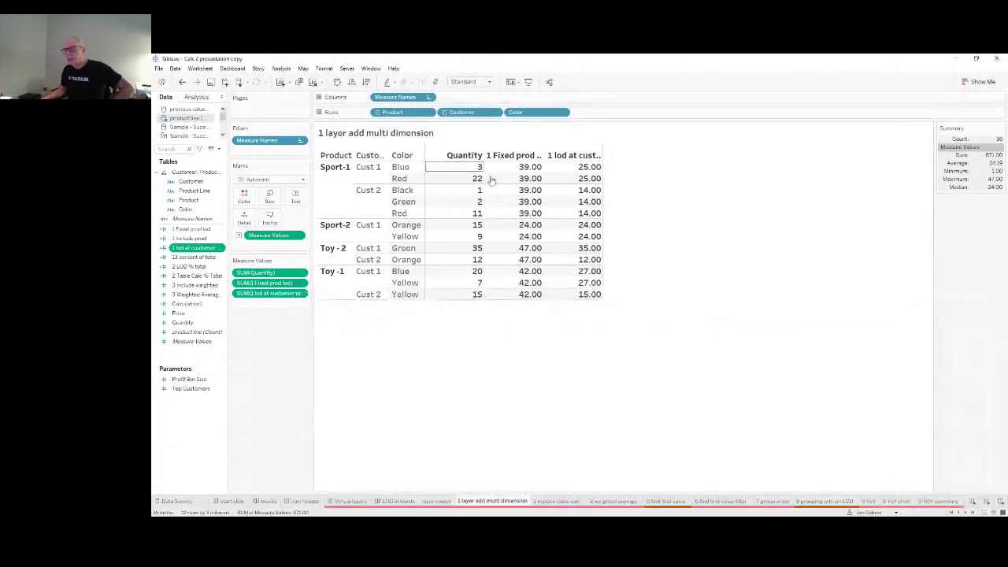
Step: View the sheet's summary data sorted by Measure Names and inspect its full underlying data at maximized size
click(281, 68)
click(290, 111)
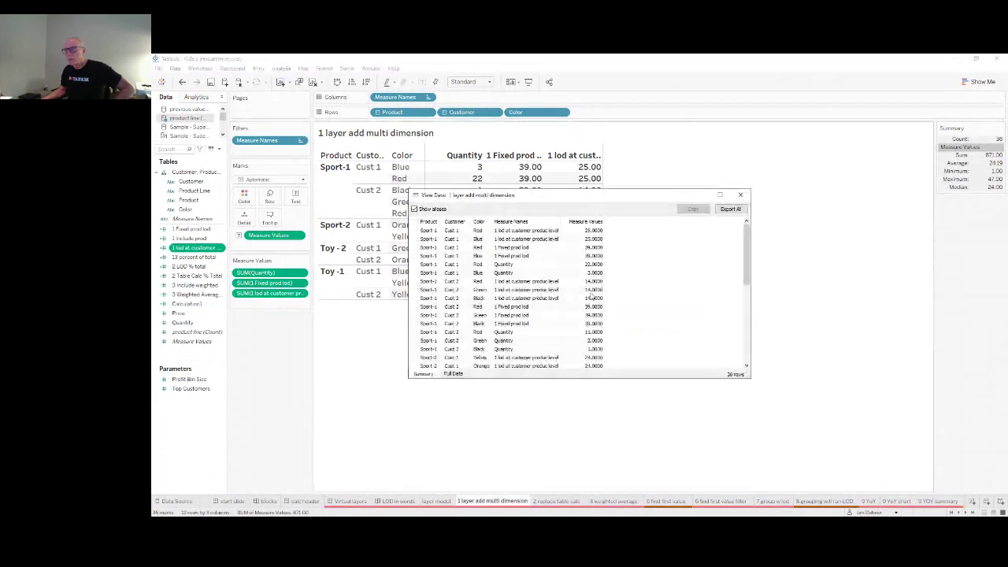
click(529, 222)
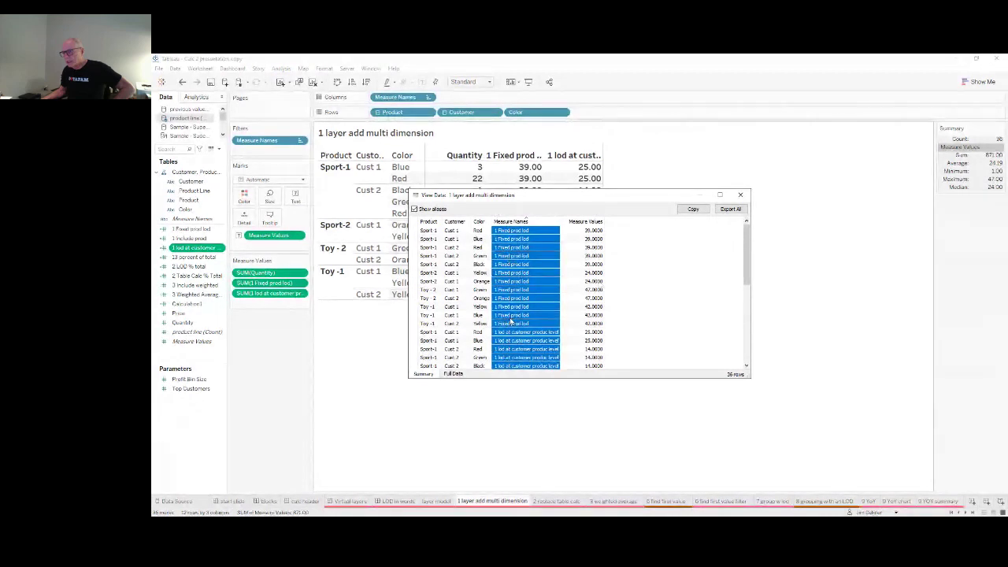
click(455, 375)
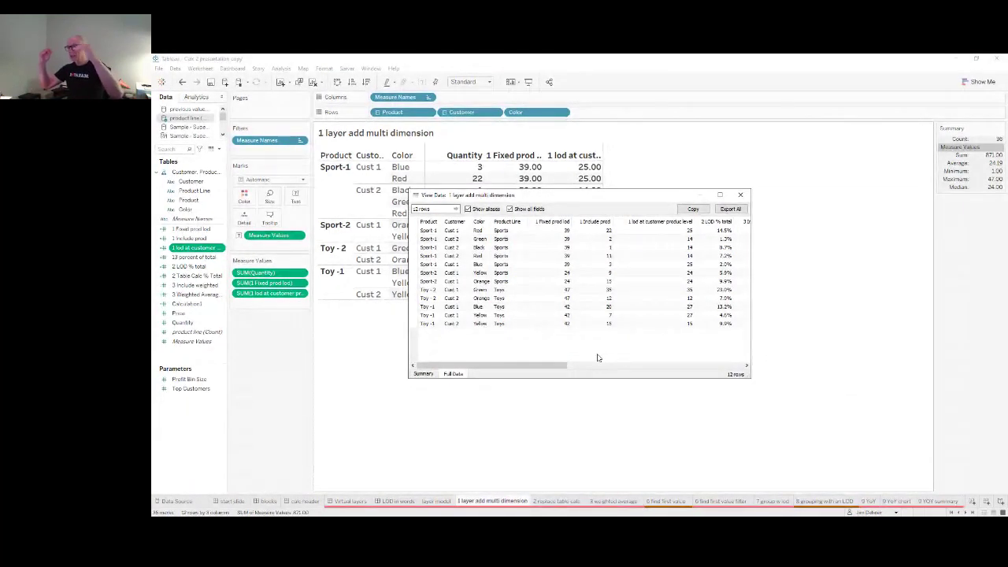
click(720, 196)
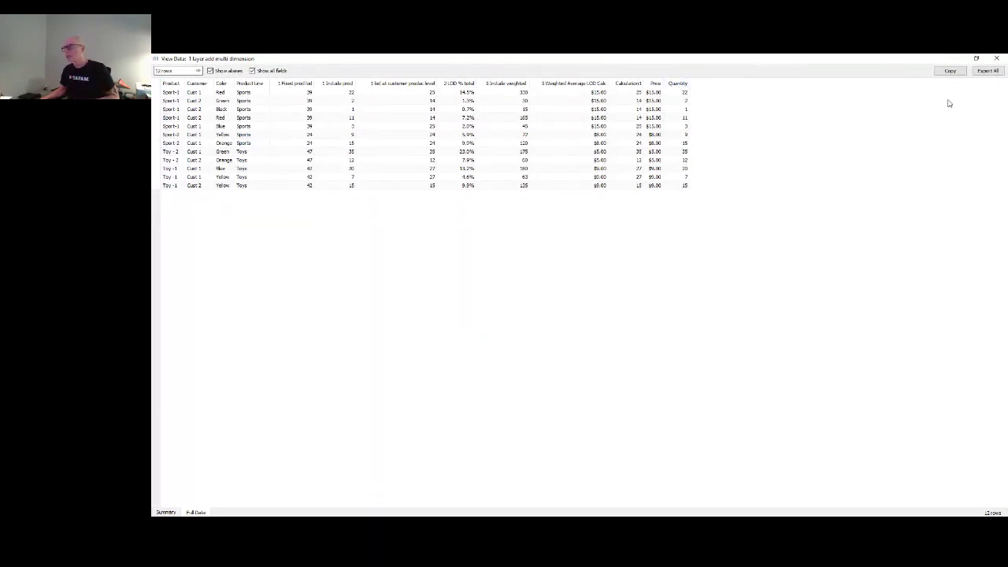
click(997, 59)
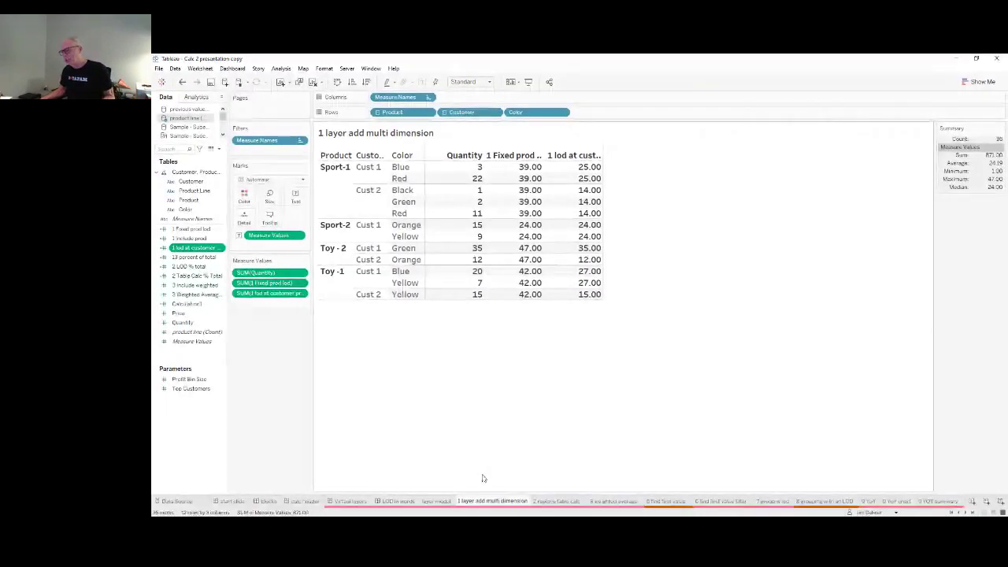
Step: Go to the "2 replace table calc" sheet and review the formula of the 2 Table Calc % Total field
click(564, 501)
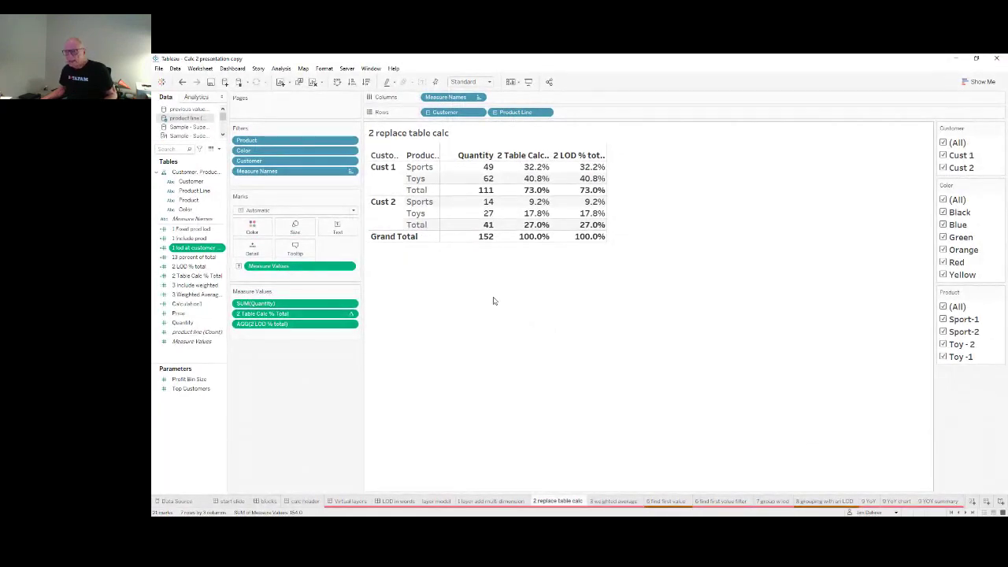
click(192, 277)
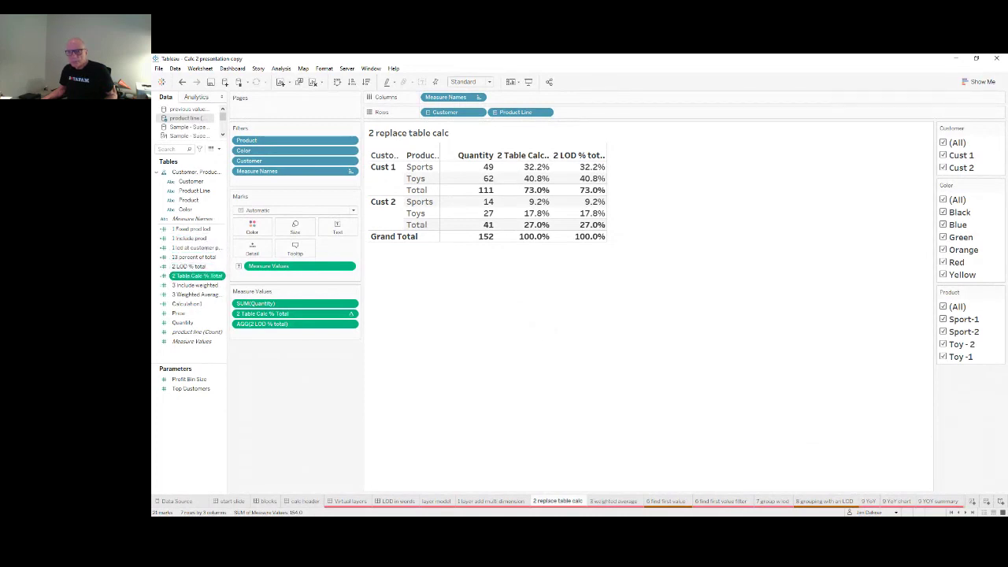
click(206, 326)
scroll(490, 386, up, 14)
scroll(492, 388, up, 2)
drag(500, 295, 666, 277)
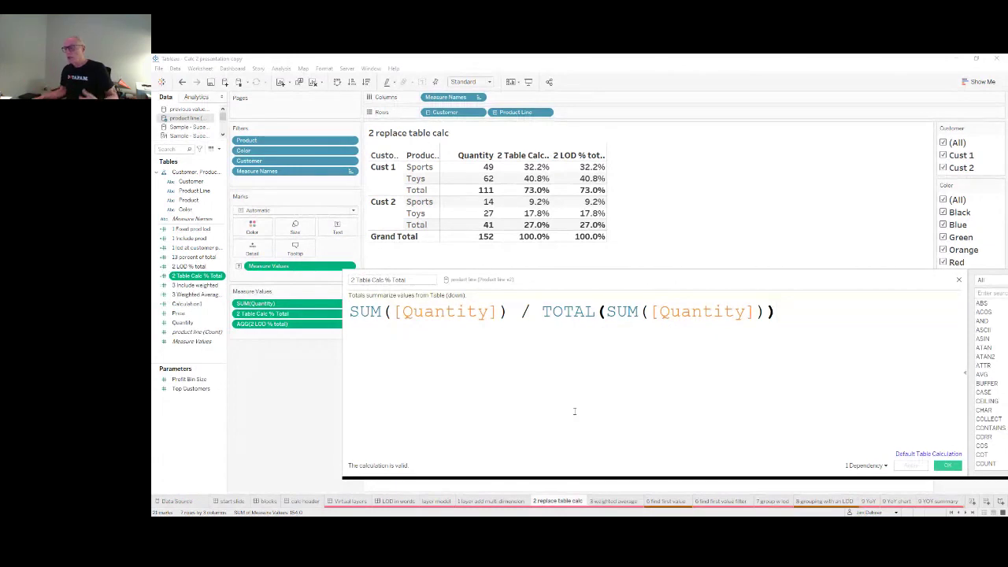
drag(623, 277, 476, 289)
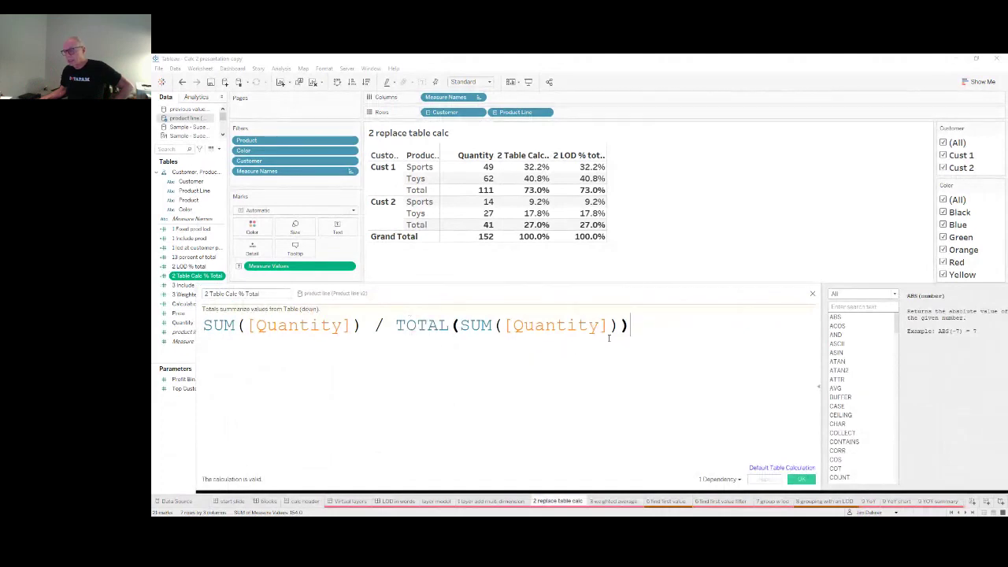
click(814, 295)
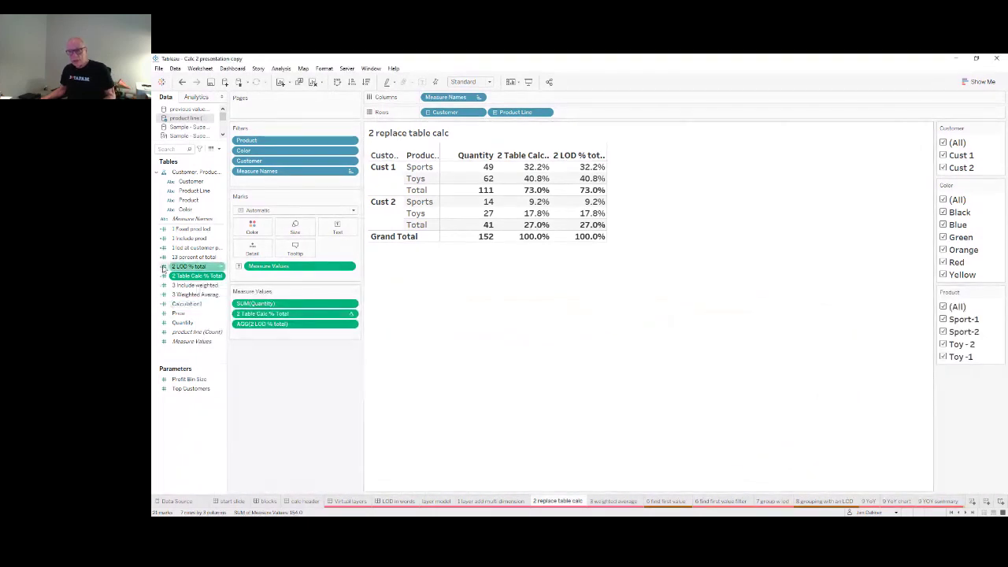
Step: Review the formula of the 2 LOD % total field alongside the sheet's grand total
click(192, 267)
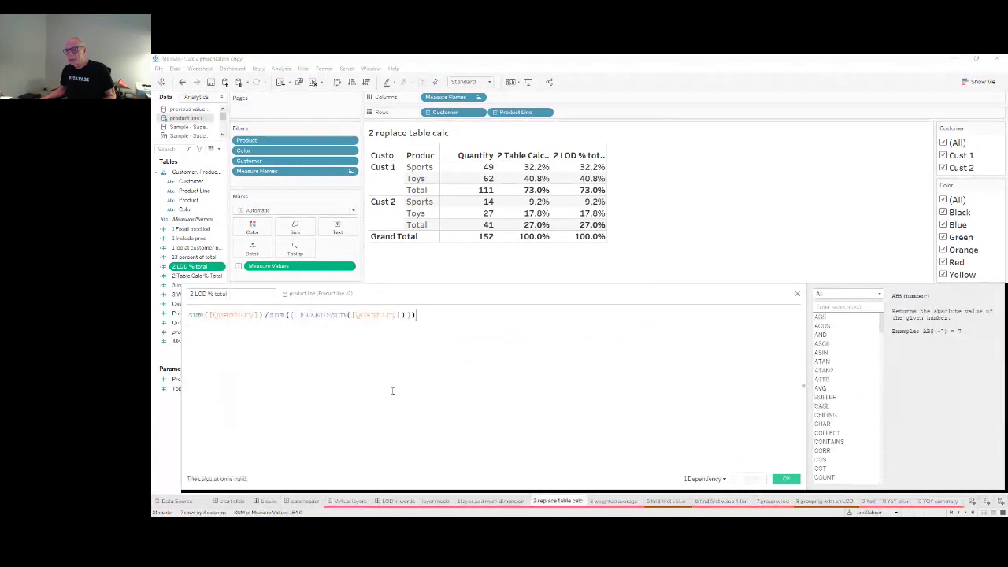
drag(440, 293, 536, 271)
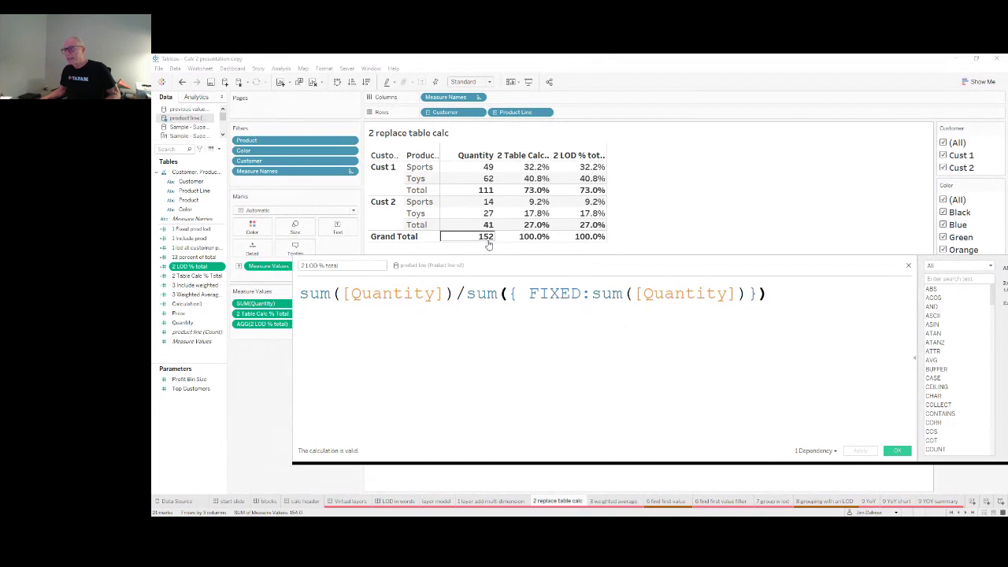
click(908, 266)
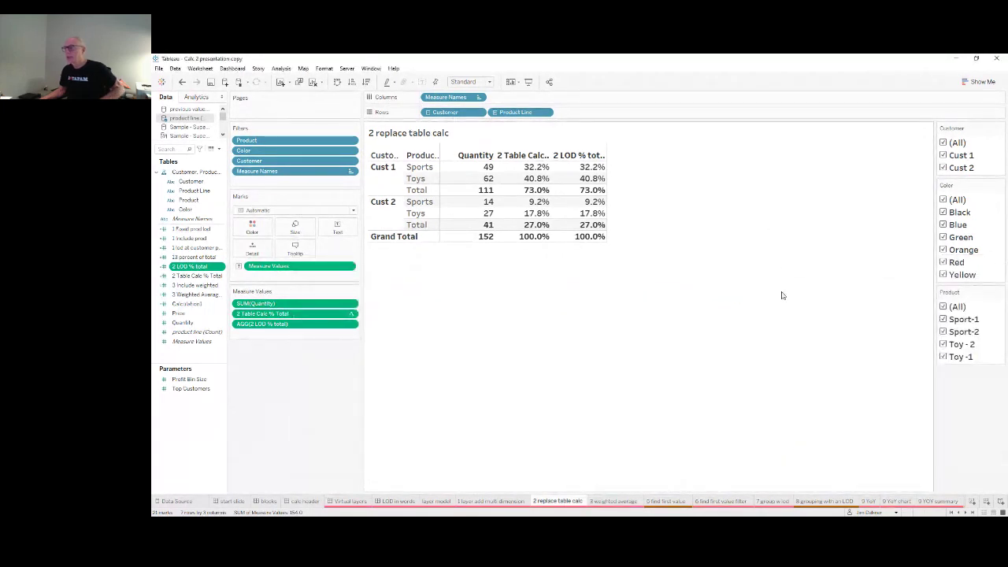
Step: Make the Product filter a context filter and test the 2 LOD % total field by excluding and re-including Sport-1
click(944, 320)
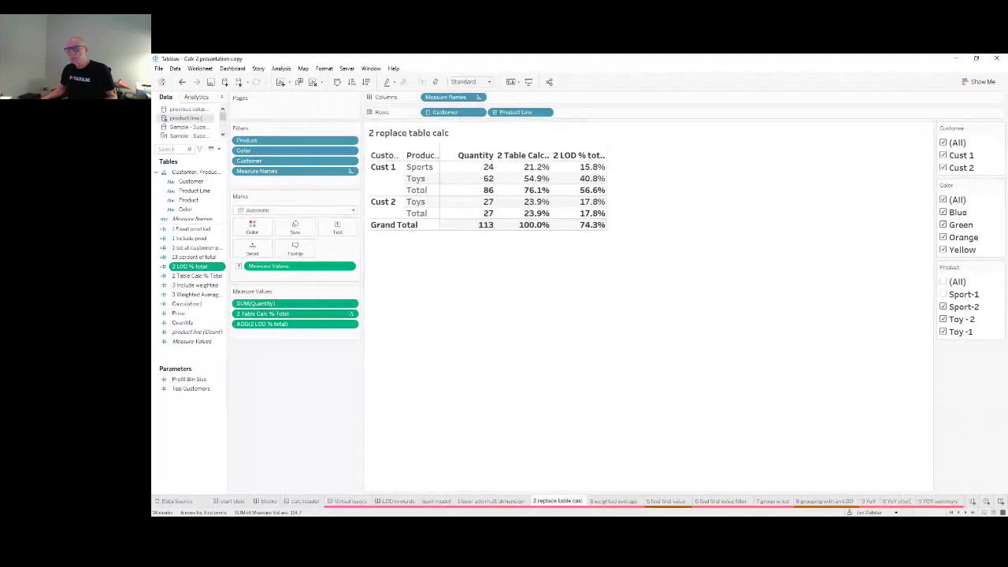
double_click(193, 266)
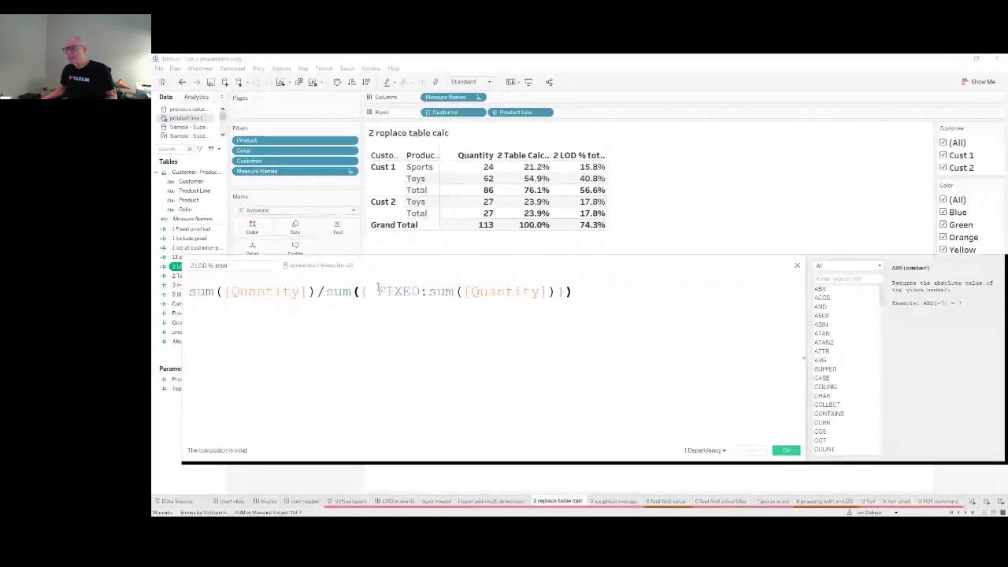
click(796, 267)
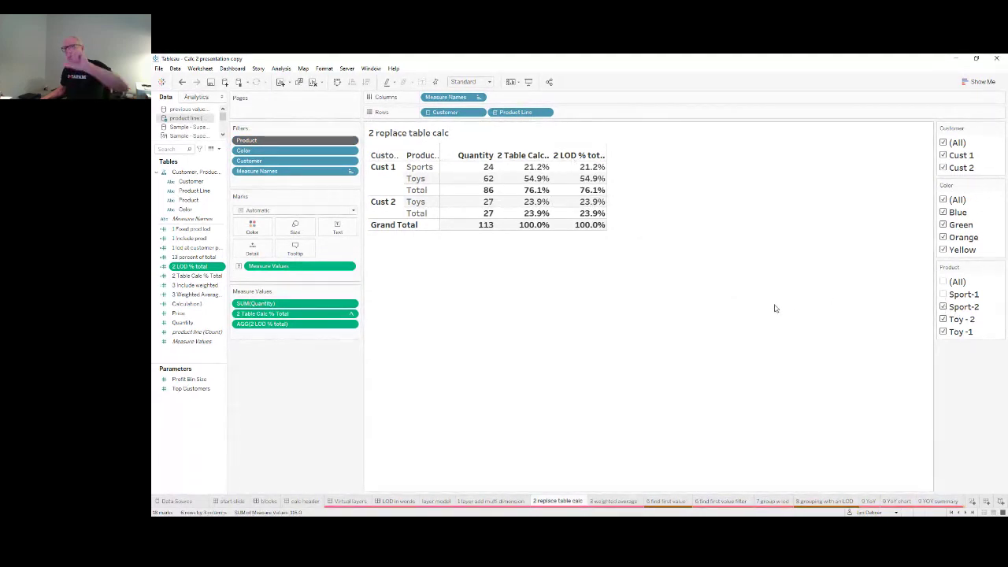
click(944, 294)
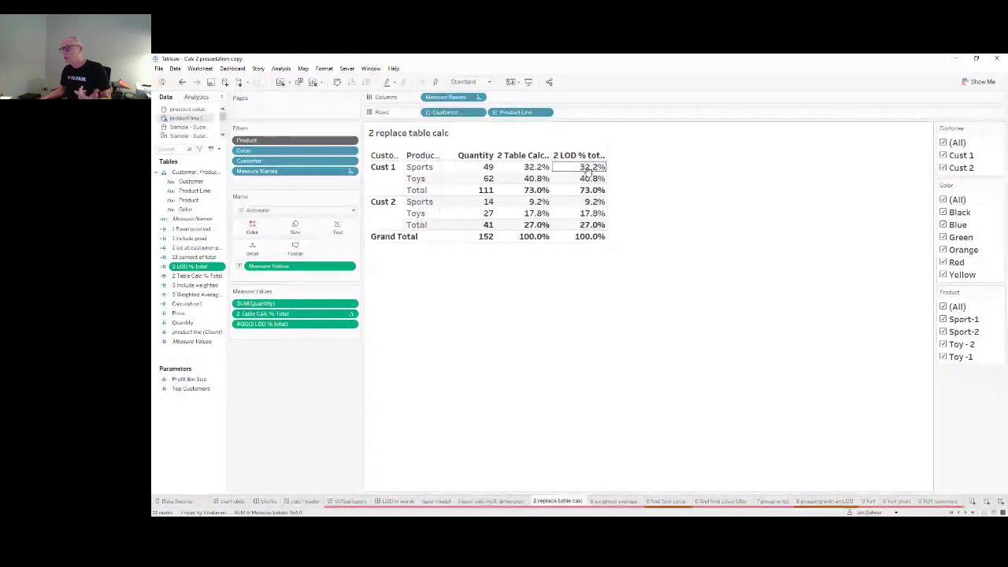
Step: Go to the "3 weighted average" sheet and review the formula of the 3 Include weighted field against the table values
click(597, 502)
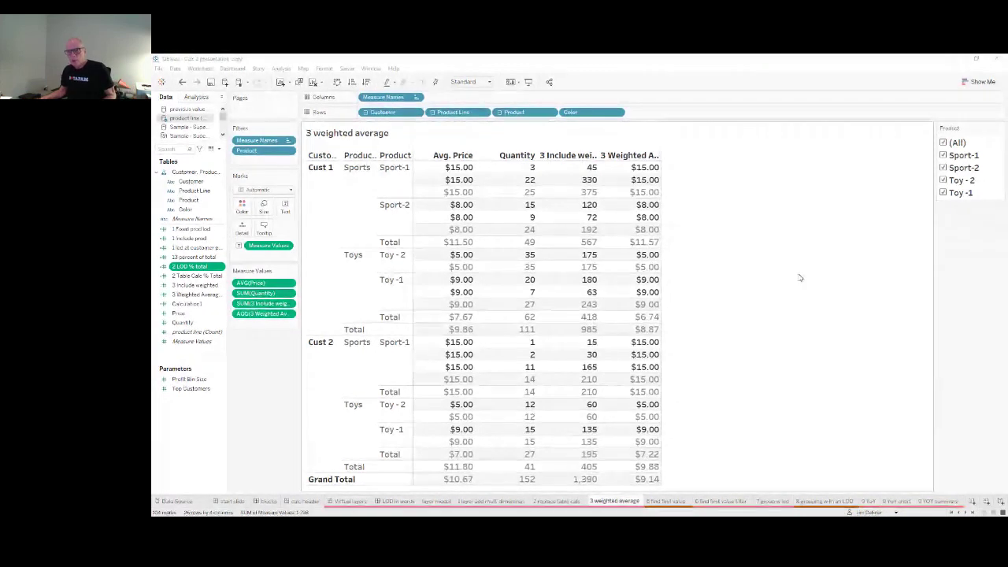
click(195, 294)
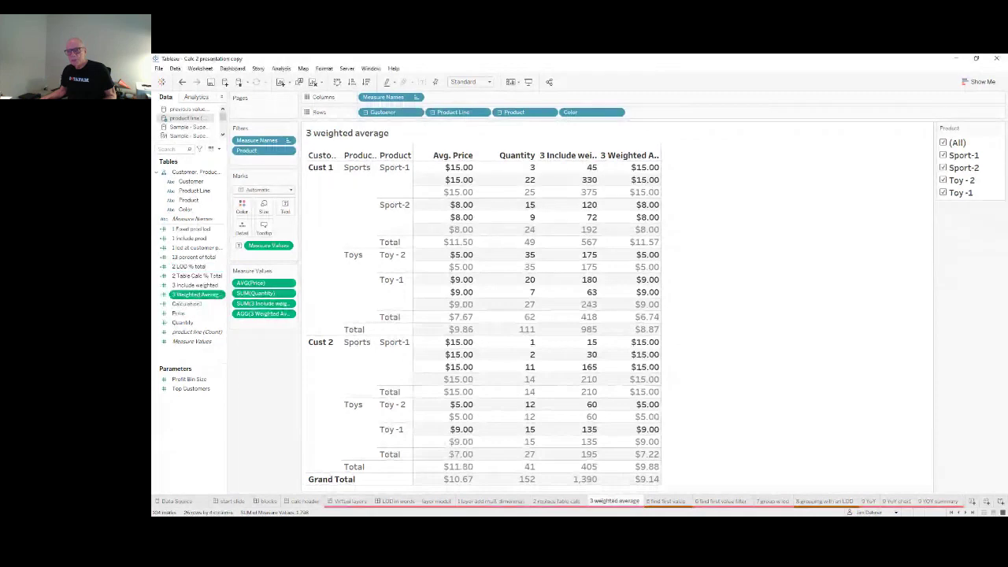
click(195, 285)
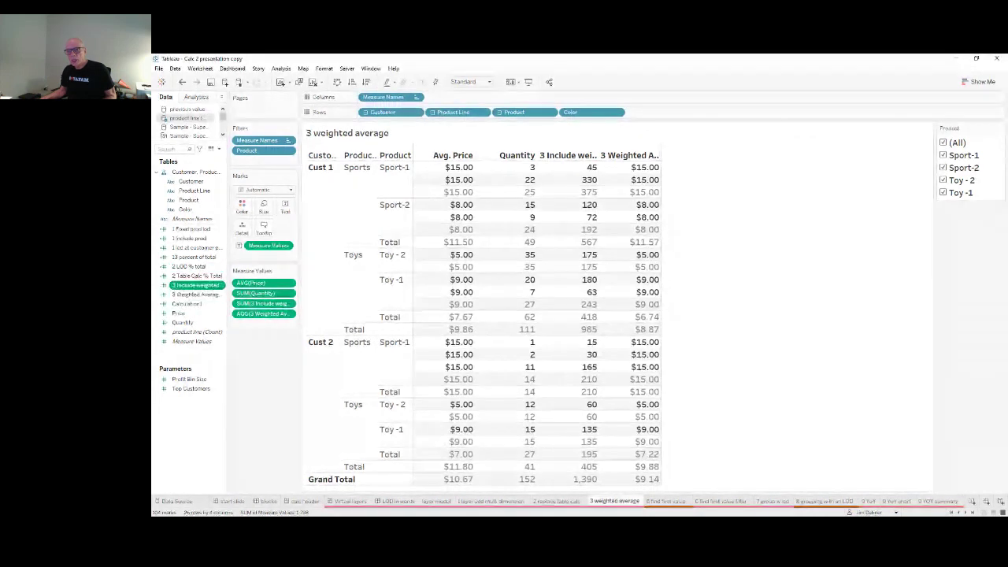
right_click(195, 285)
click(201, 345)
ctrl+scroll(435, 401, up, 5)
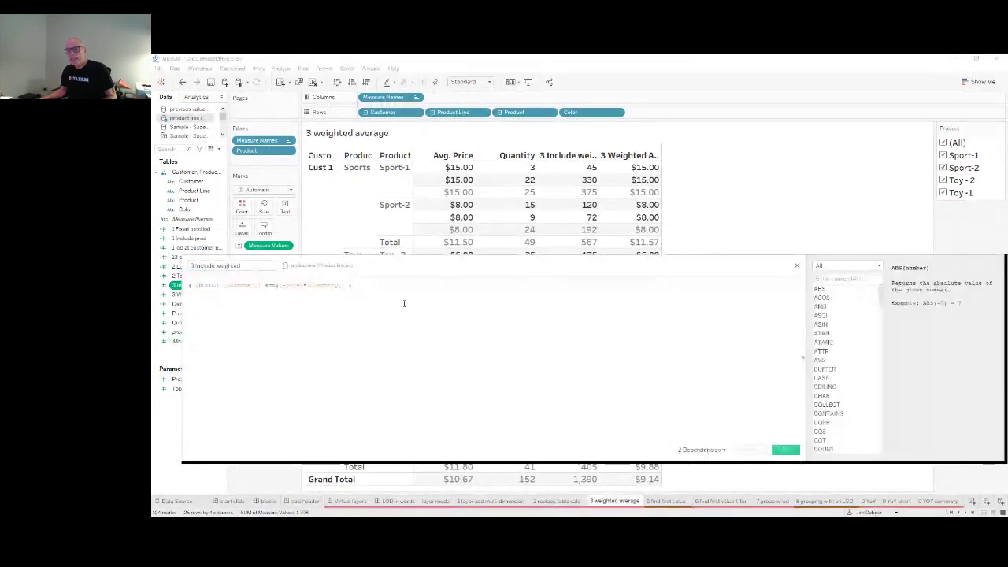
ctrl+scroll(438, 402, up, 2)
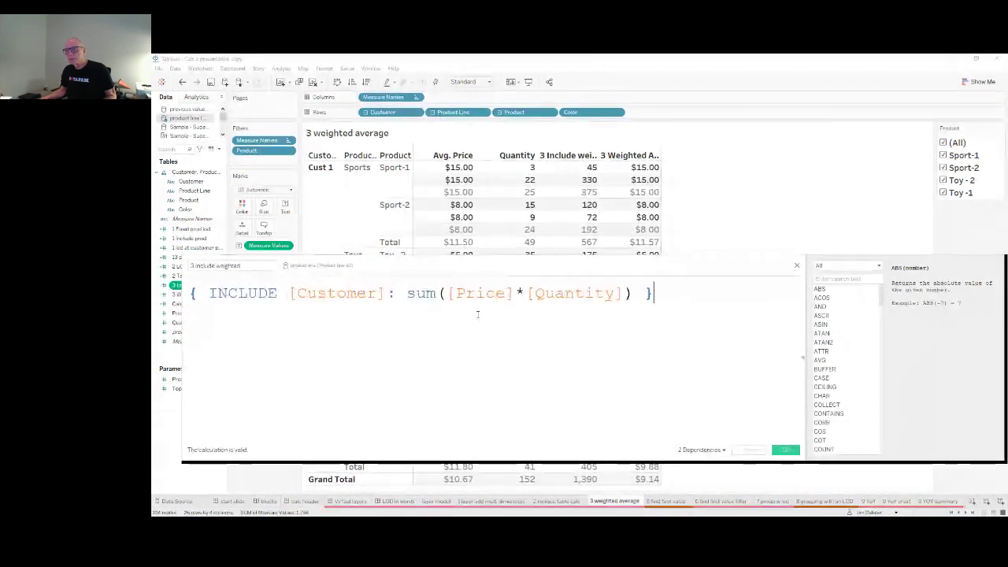
drag(493, 262, 647, 214)
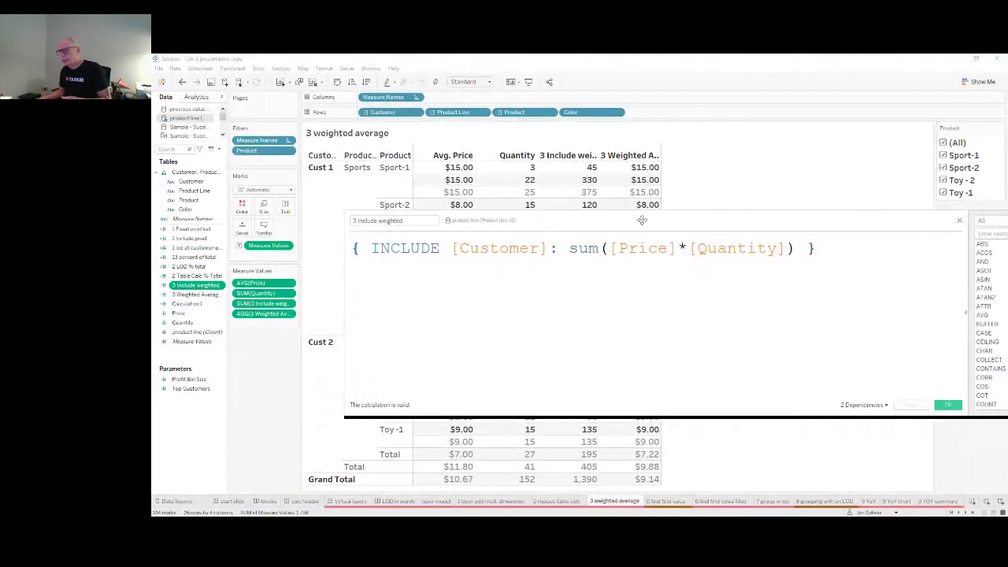
drag(642, 220, 642, 224)
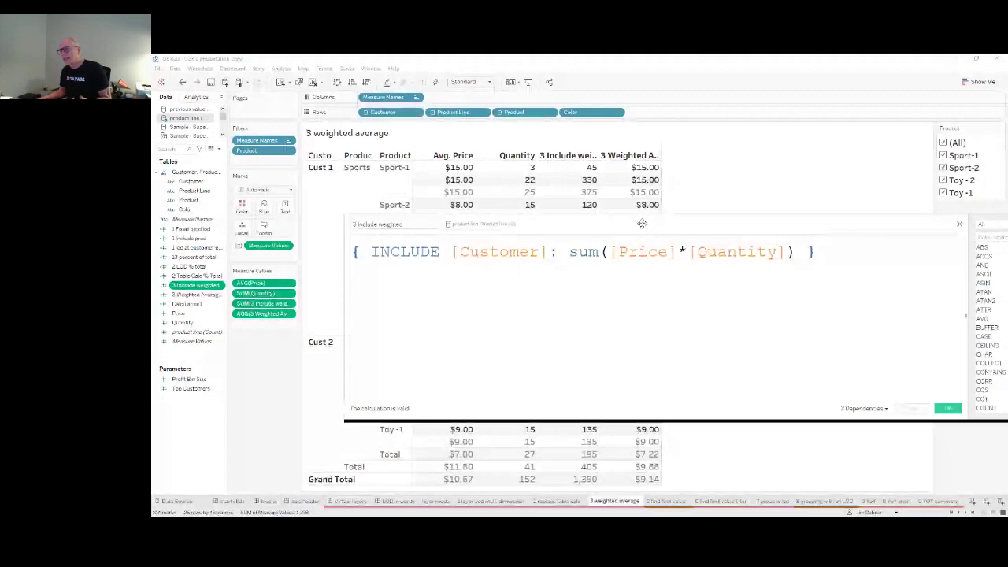
drag(642, 224, 653, 302)
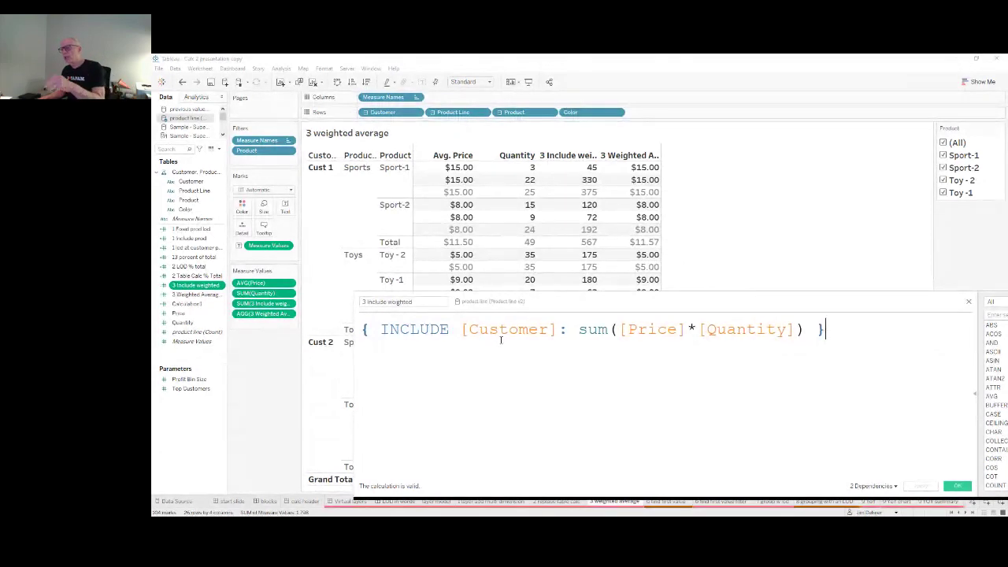
drag(644, 306, 597, 288)
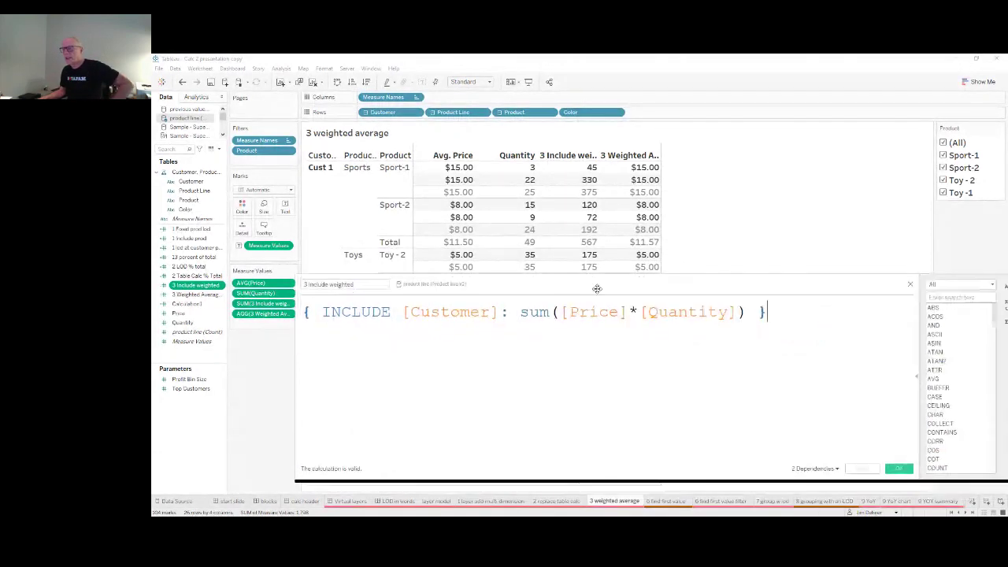
click(910, 285)
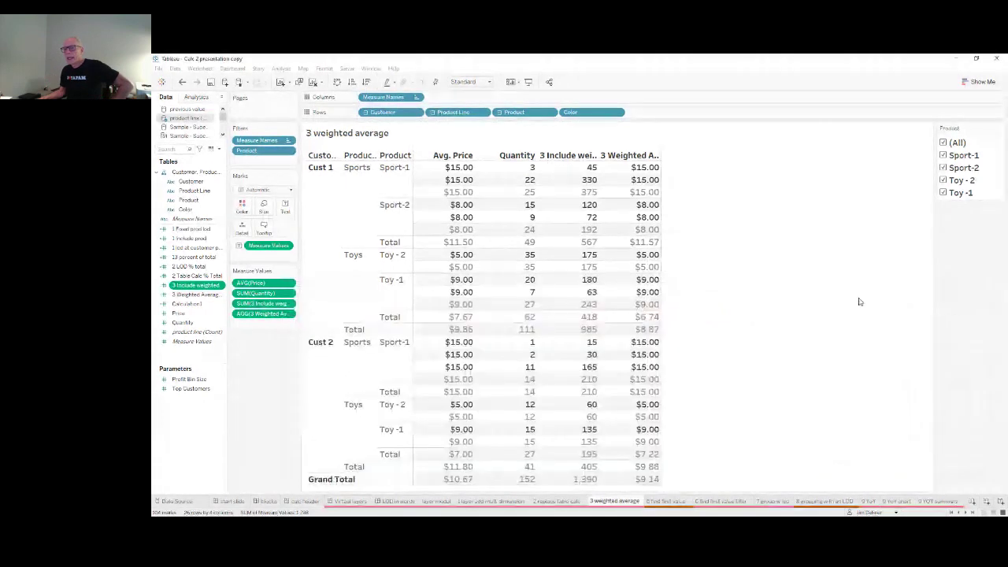
Step: Review the 3 Weighted Average LOD Calc formula, splitting it onto a second line before the INCLUDE sum for readability
click(206, 295)
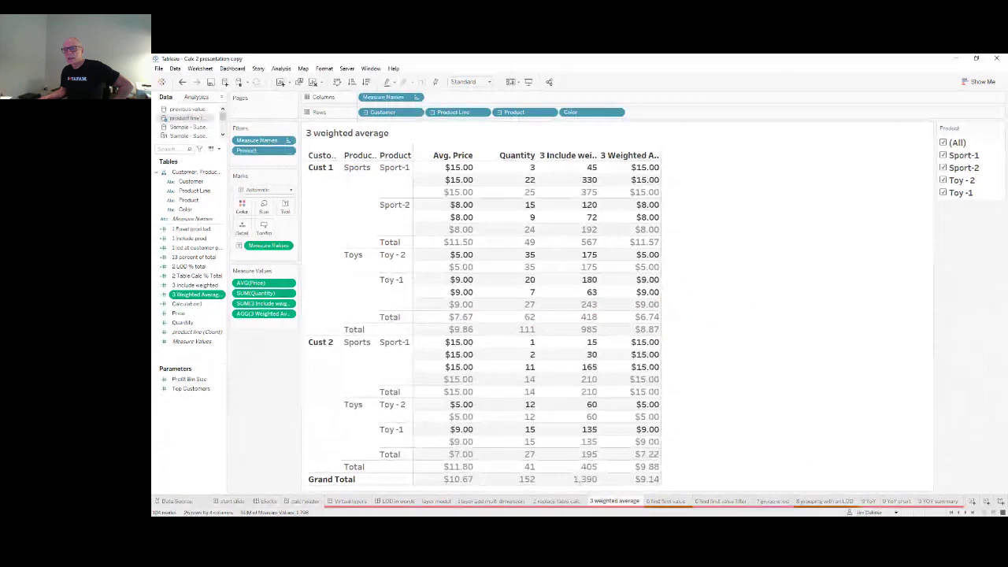
scroll(591, 409, up, 6)
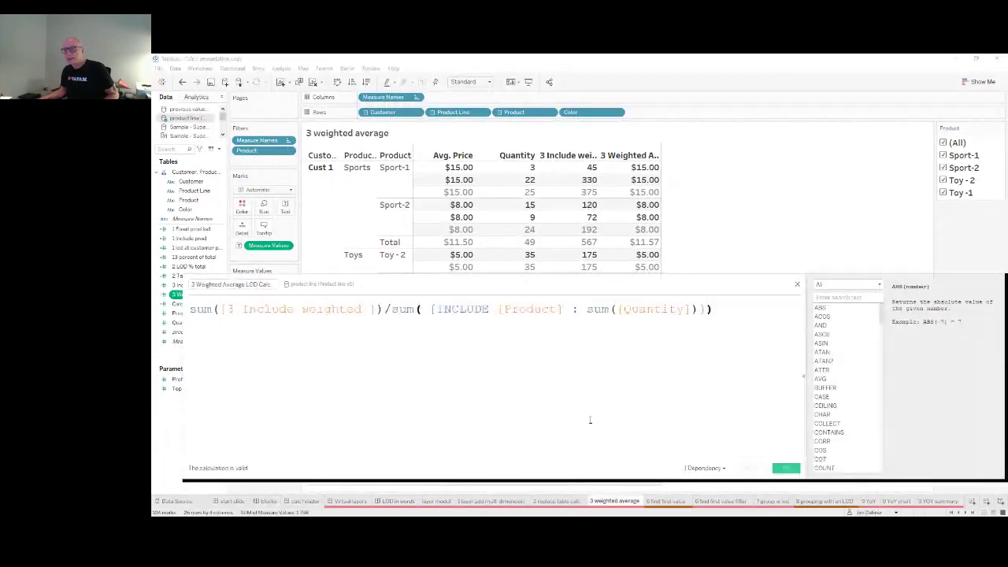
scroll(590, 419, up, 2)
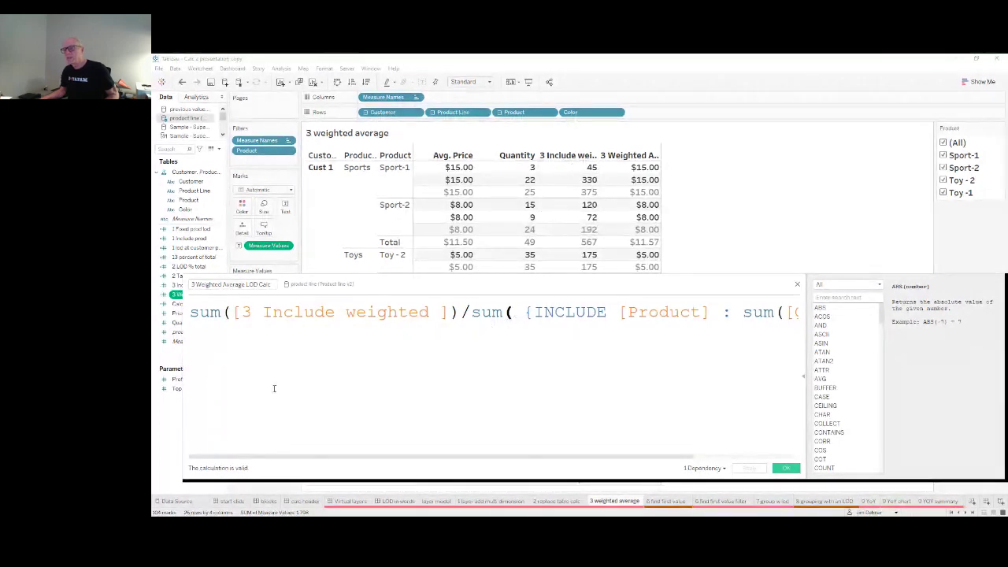
click(476, 312)
key(Return)
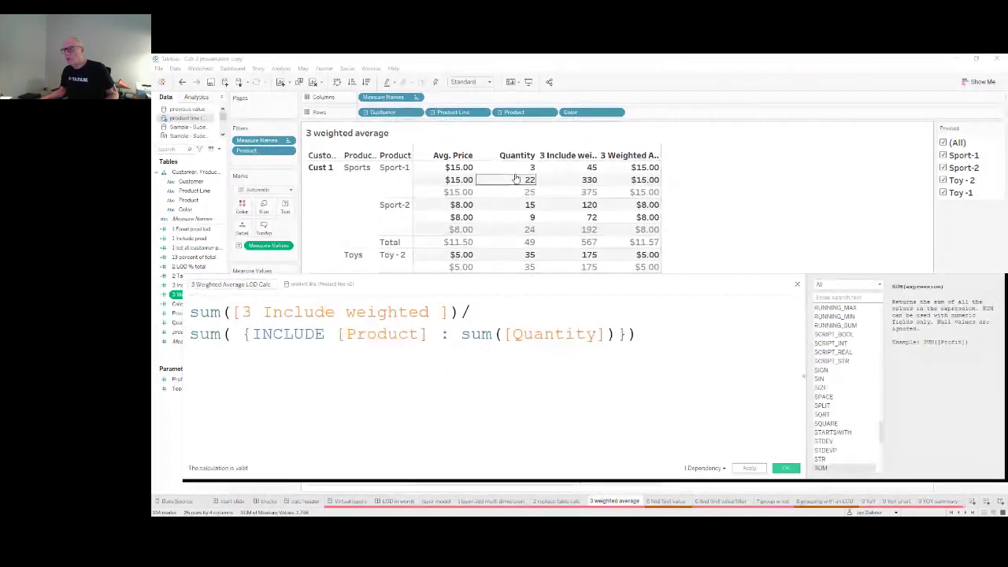
click(797, 284)
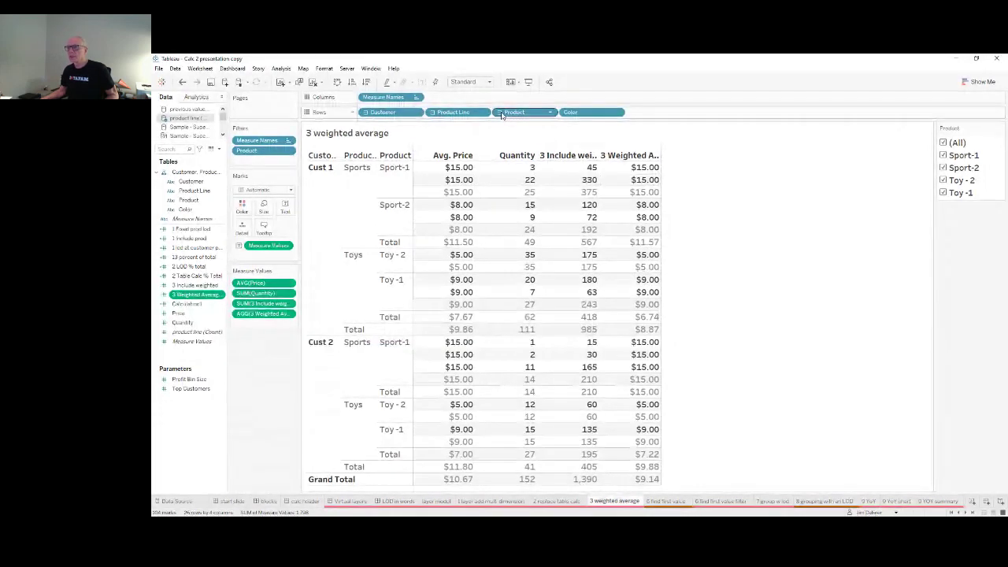
Step: Remove the Color and Product dimensions from the rows of the weighted average table
drag(592, 112, 822, 214)
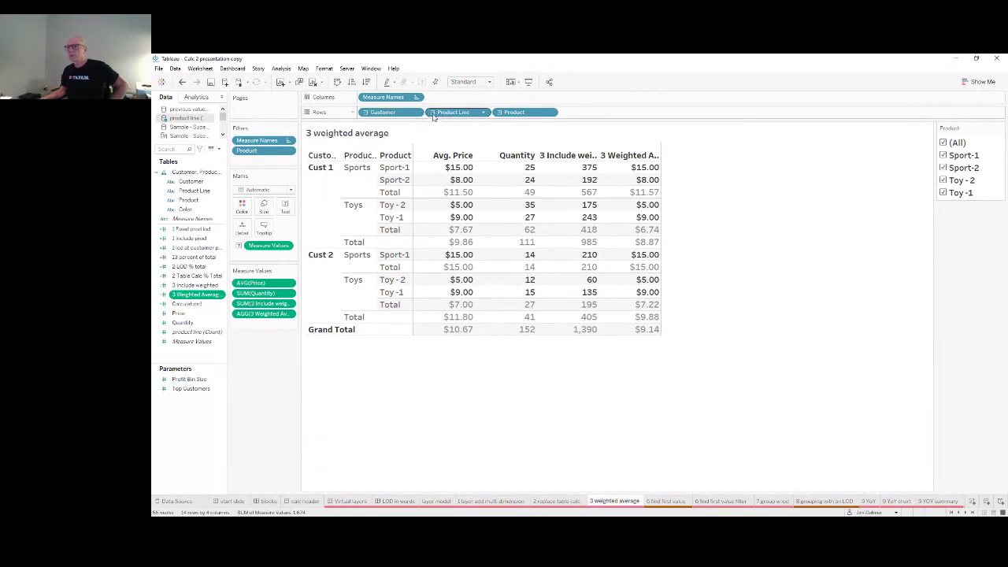
drag(520, 112, 795, 252)
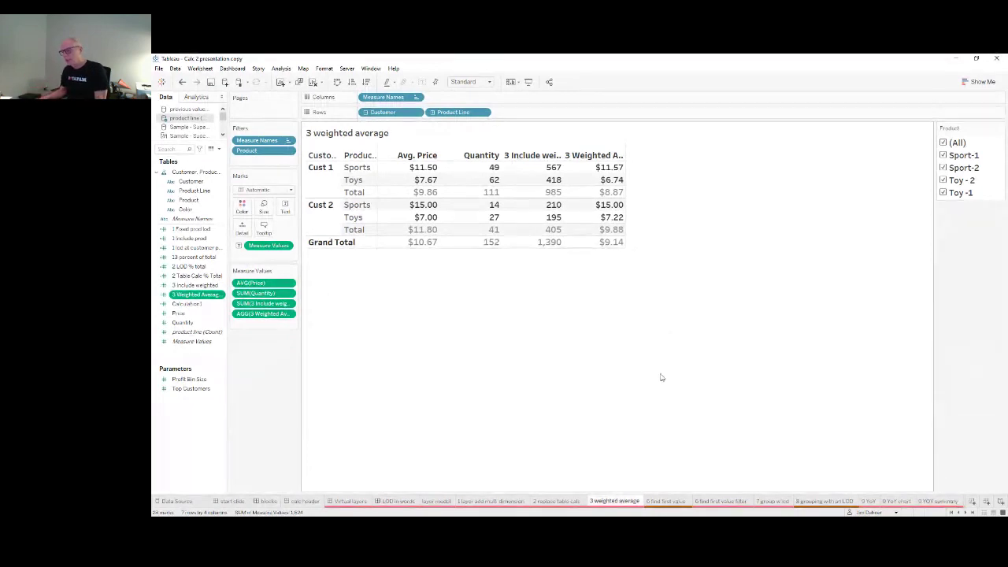
Step: Go to the "6 find first value" sheet, widen the field list and review the formula of 6 first order date by sub cat
click(650, 502)
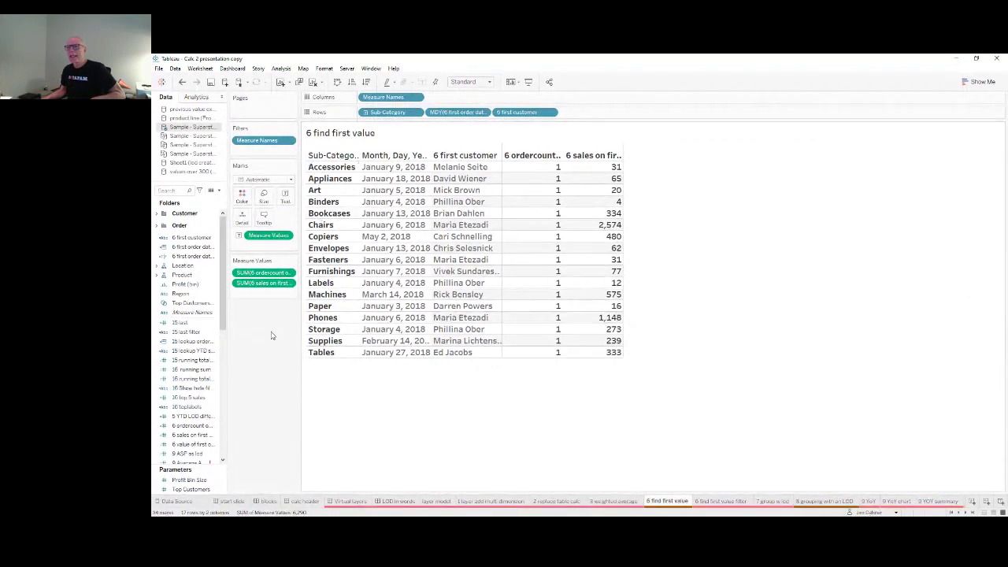
click(187, 248)
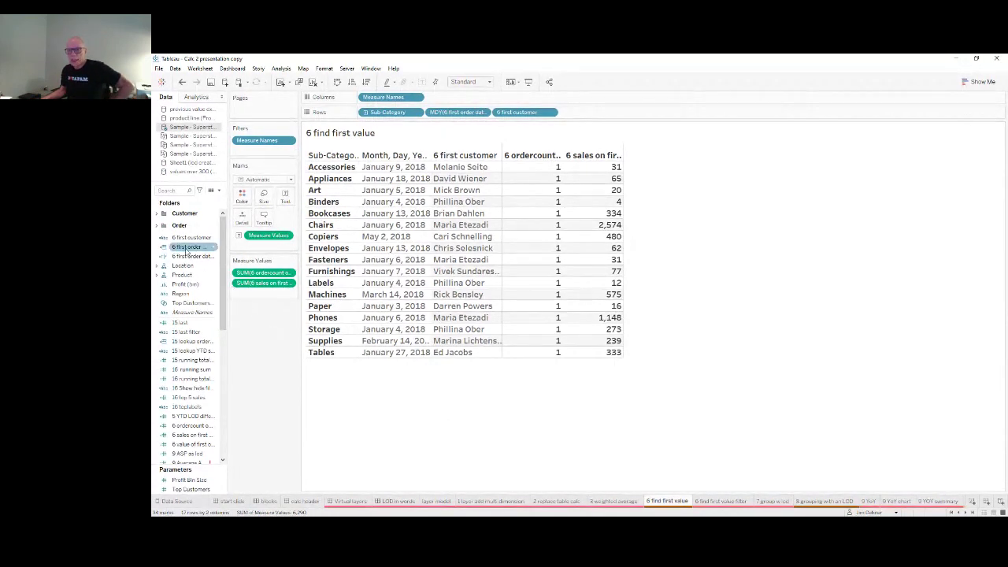
drag(228, 249, 272, 249)
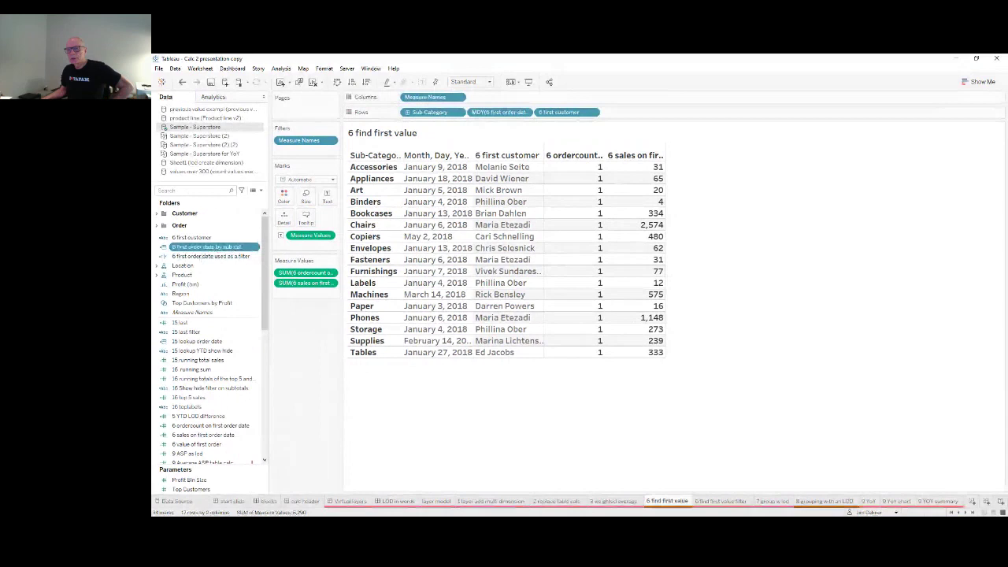
scroll(477, 413, up, 5)
drag(434, 280, 545, 255)
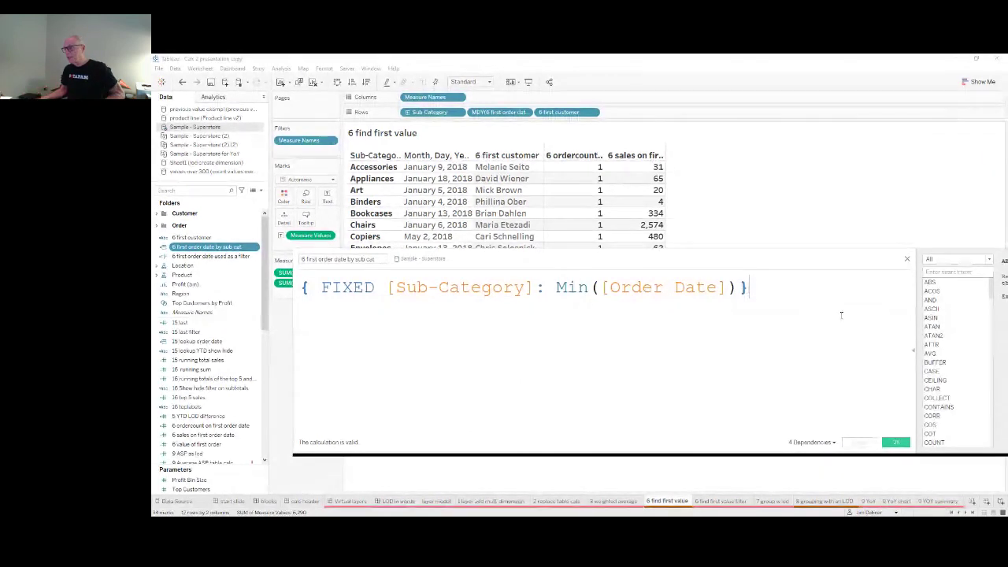
click(908, 261)
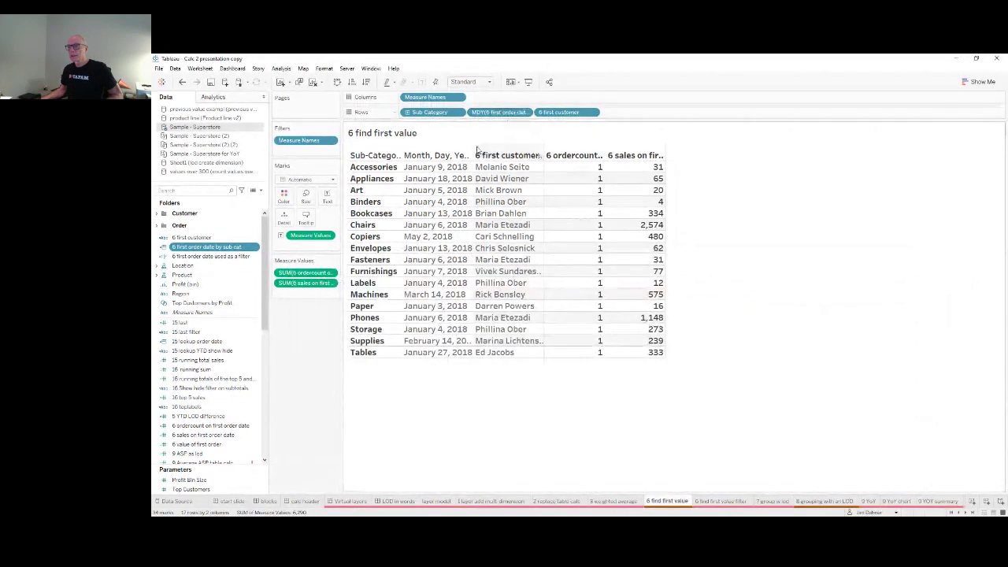
Step: Review the formulas of the 6 first customer and 6 value of first order fields
click(191, 238)
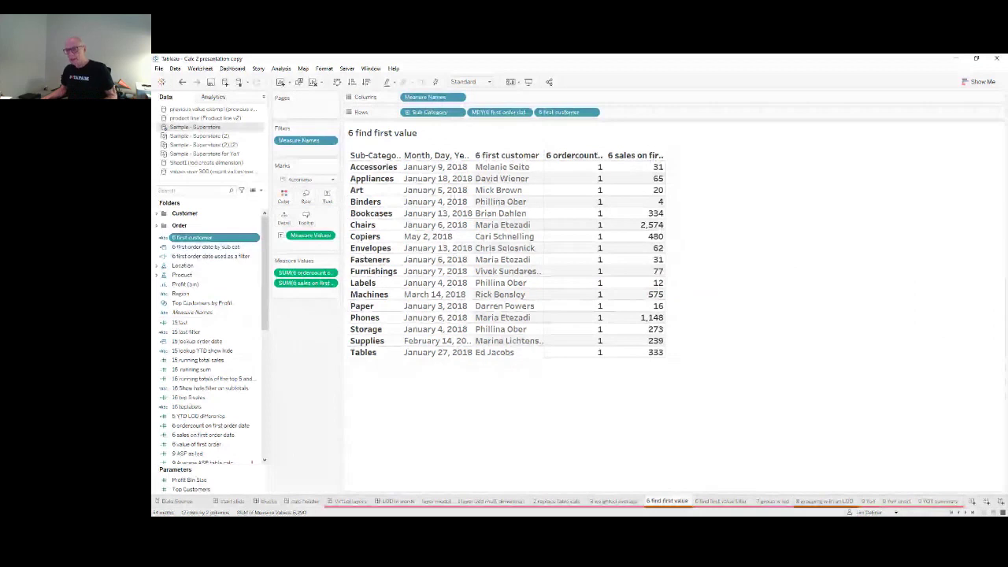
double_click(192, 237)
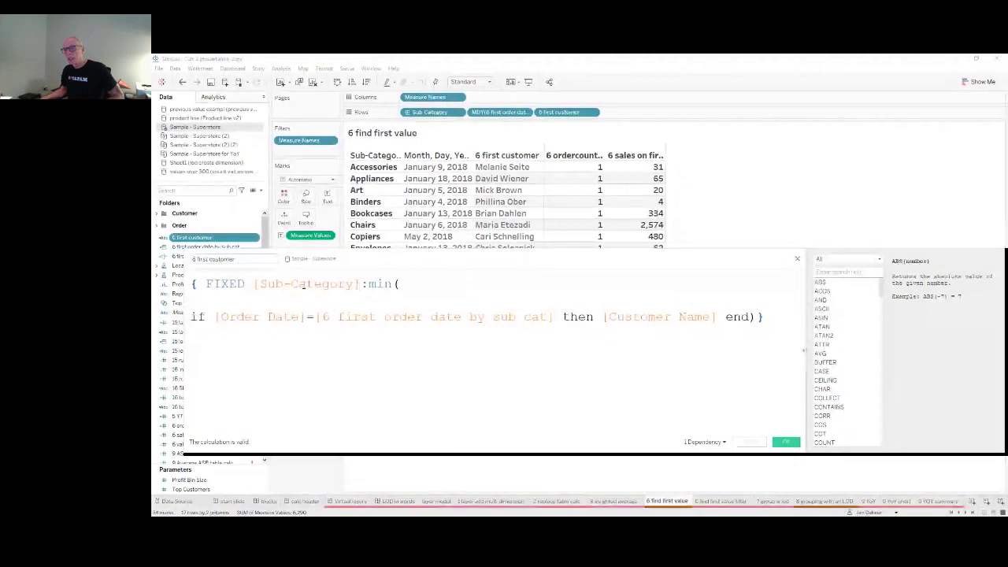
click(790, 444)
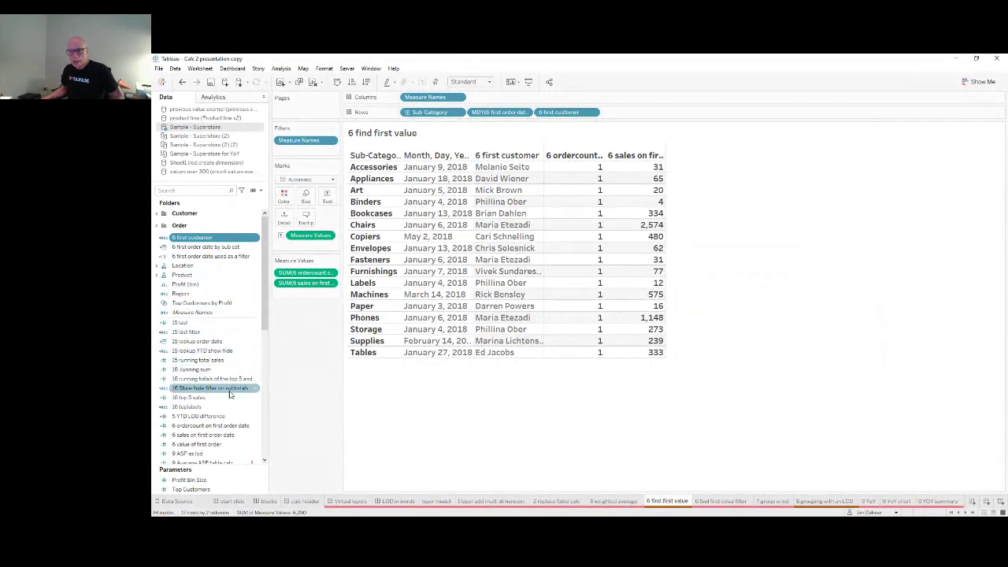
double_click(203, 445)
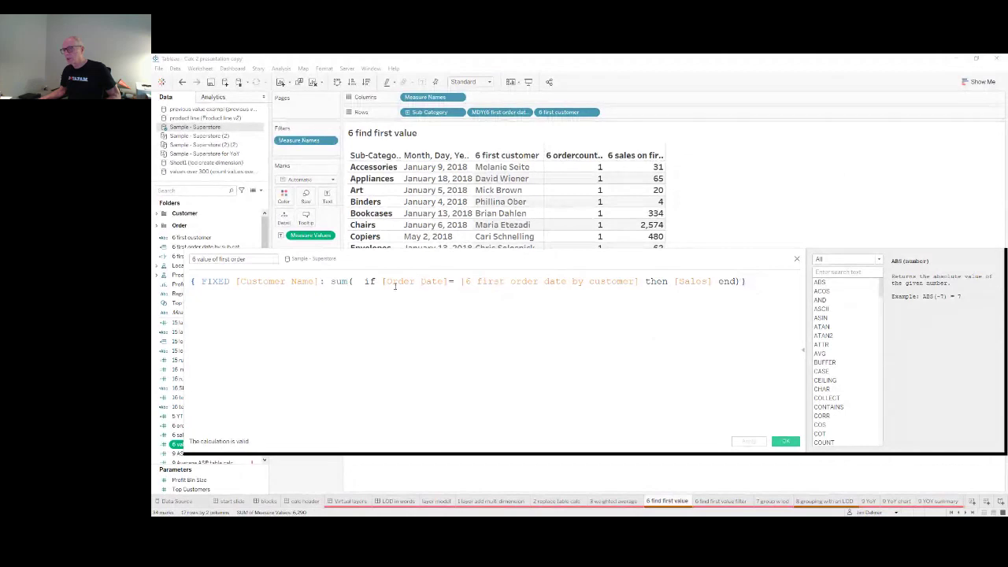
click(796, 258)
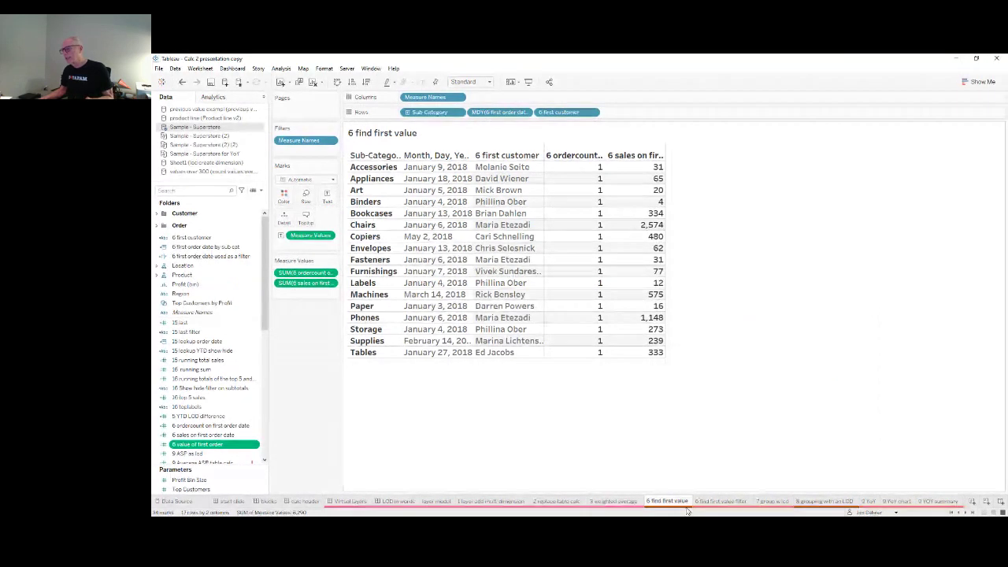
Step: Go to the "6 find first value filter" sheet and review the formula of 6 first order date used as a filter
click(713, 502)
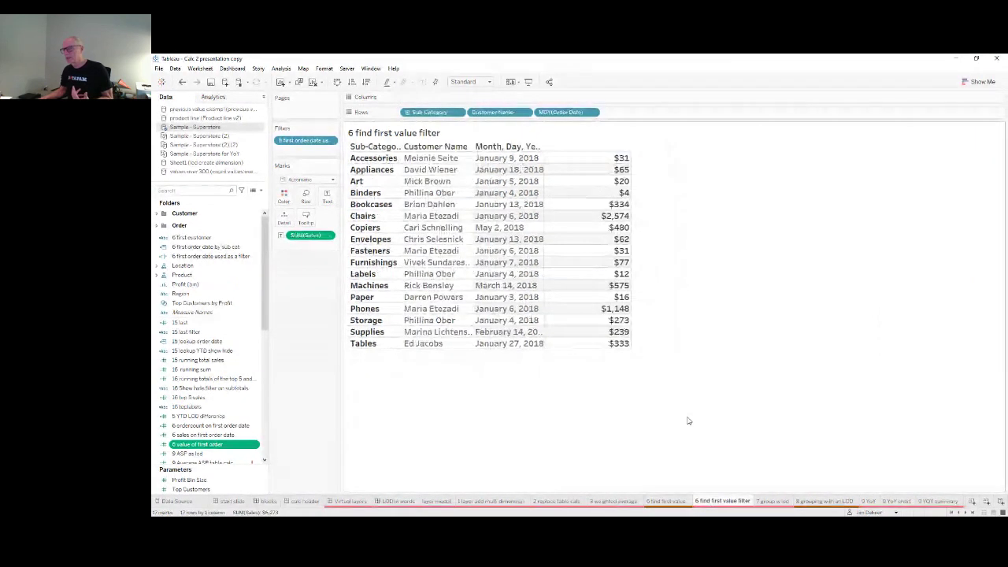
click(197, 258)
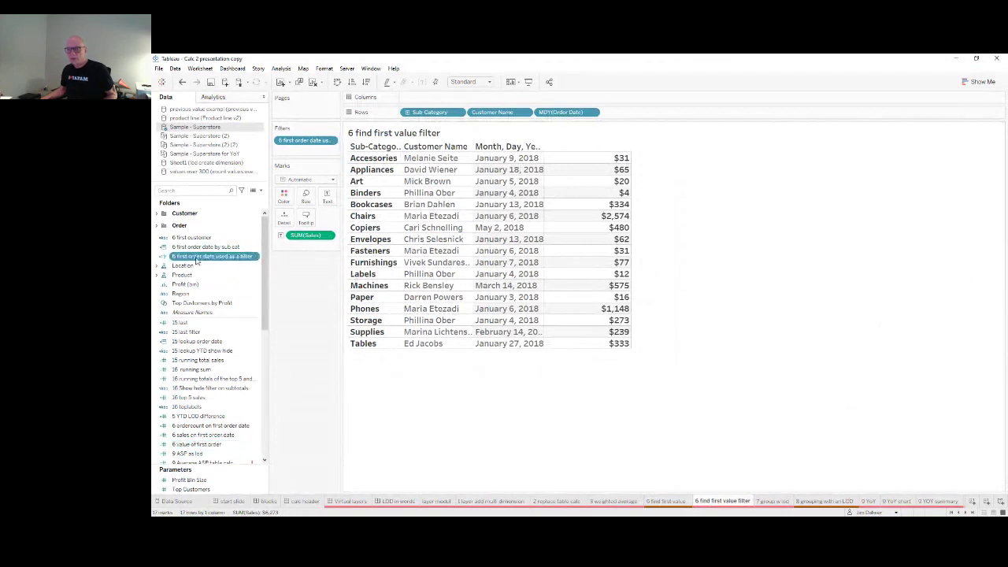
double_click(197, 257)
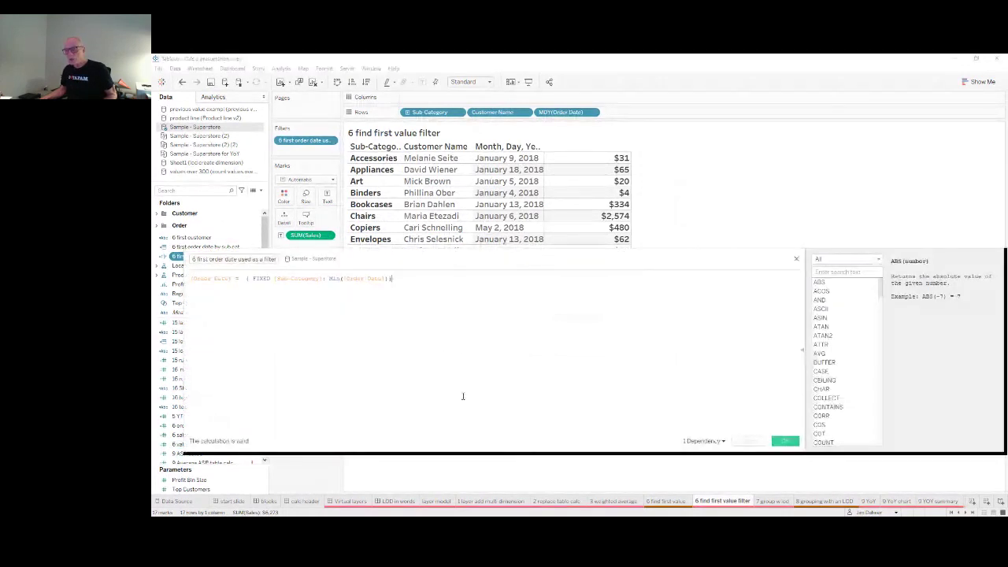
scroll(463, 396, up, 4)
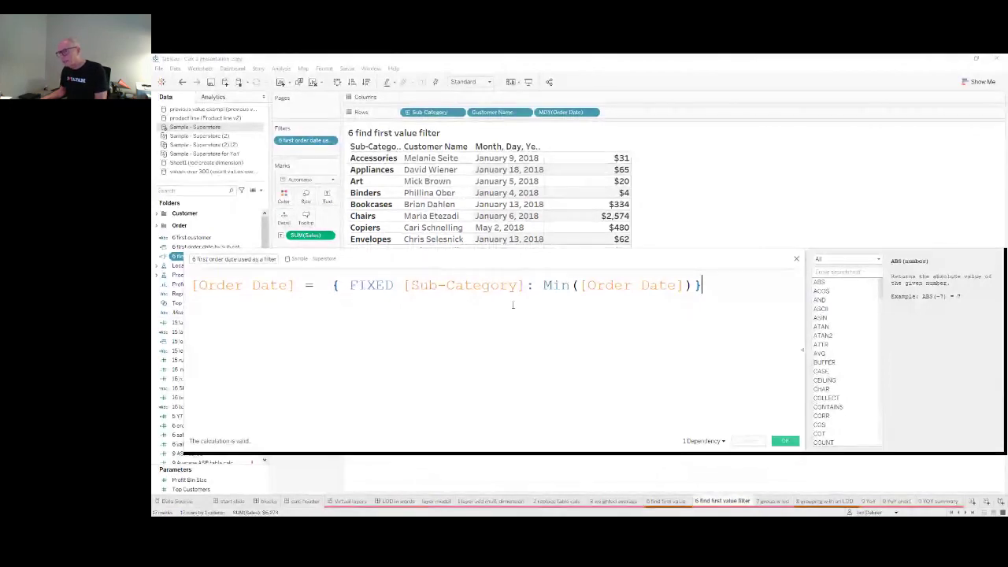
click(797, 261)
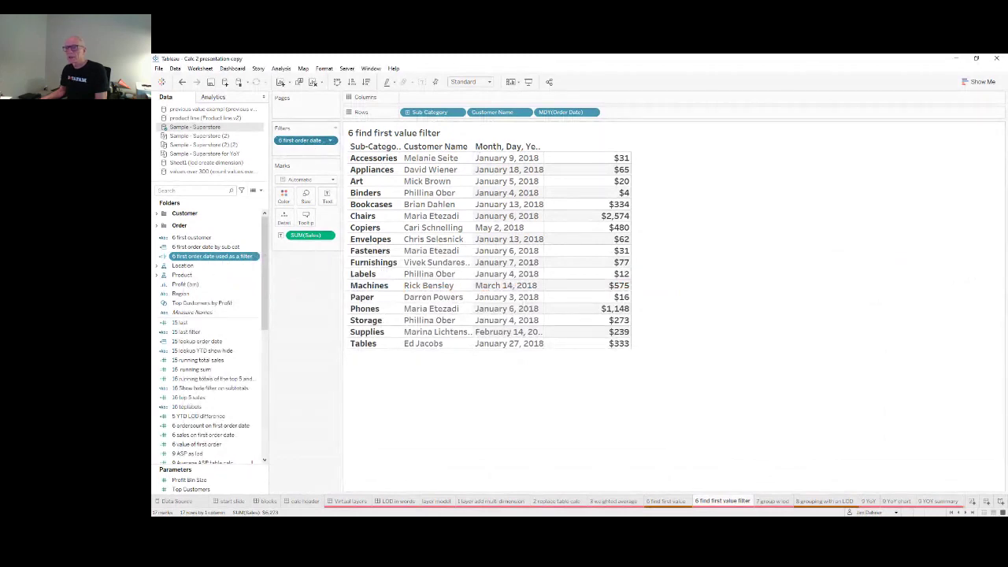
Step: Show the 6 first order date filter on the sheet and test it by including and excluding the False value
click(330, 140)
click(315, 163)
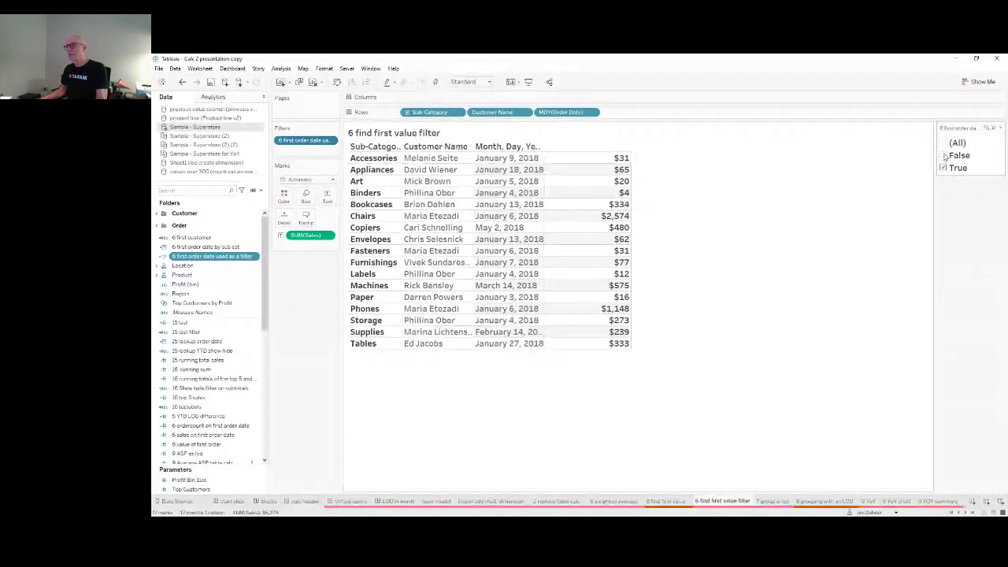
click(944, 155)
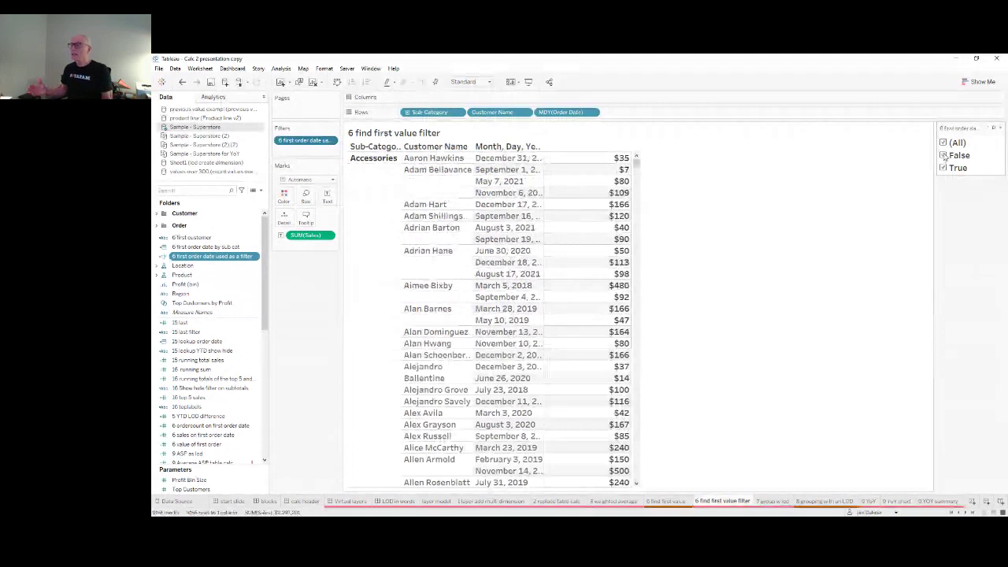
click(944, 155)
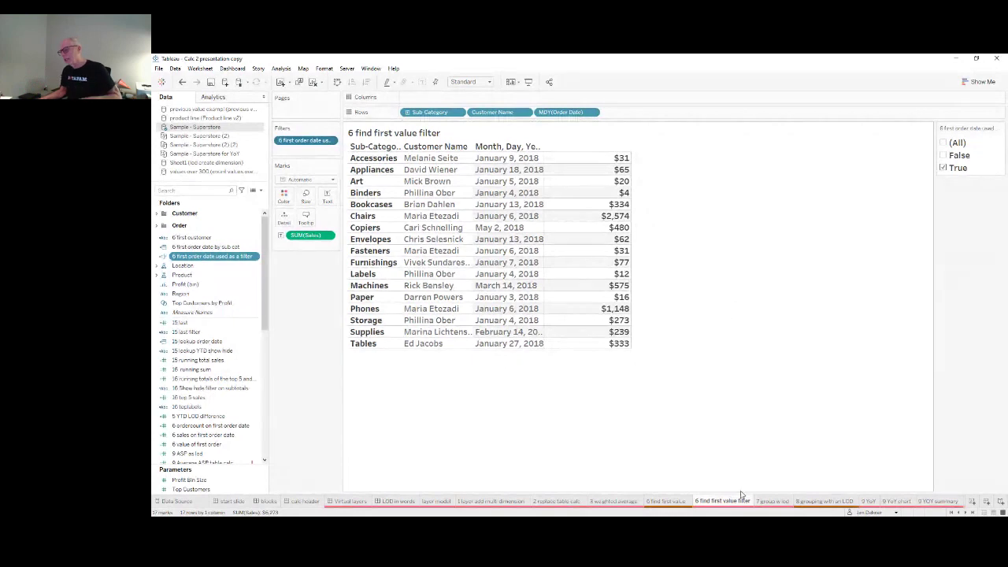
Step: Go to the "7 group w lod" sheet and look at the bin settings for the Value field without creating bins
click(772, 502)
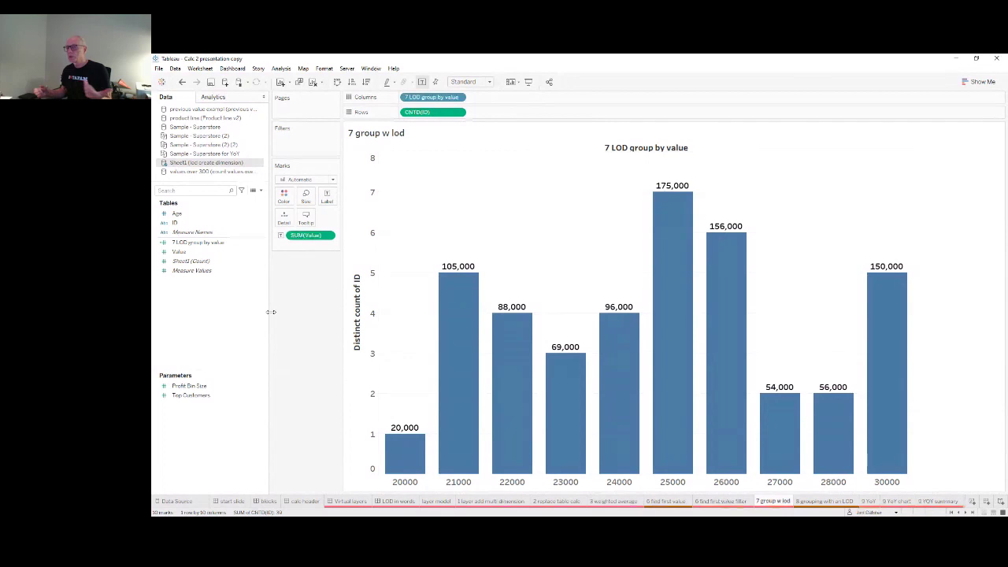
click(172, 253)
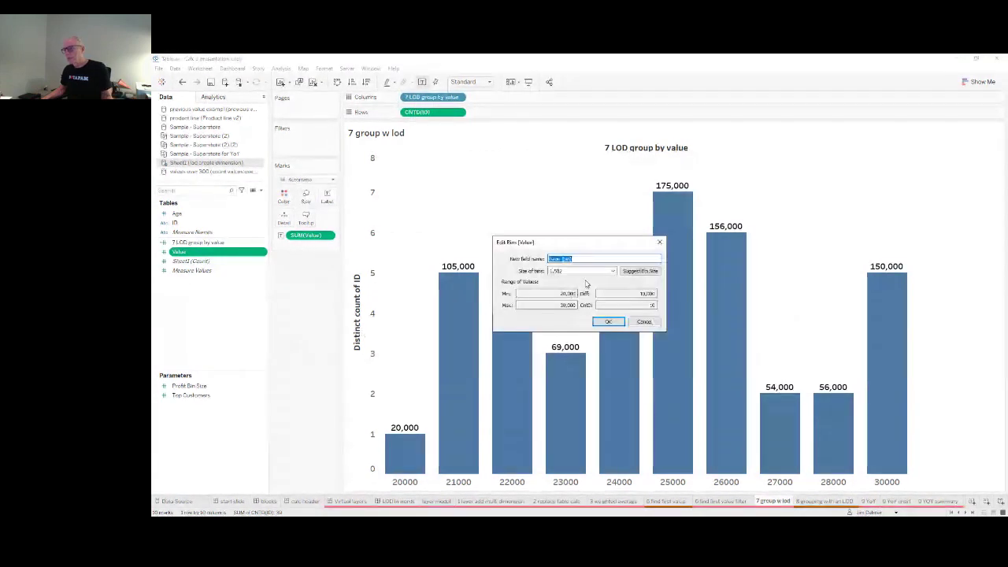
click(661, 244)
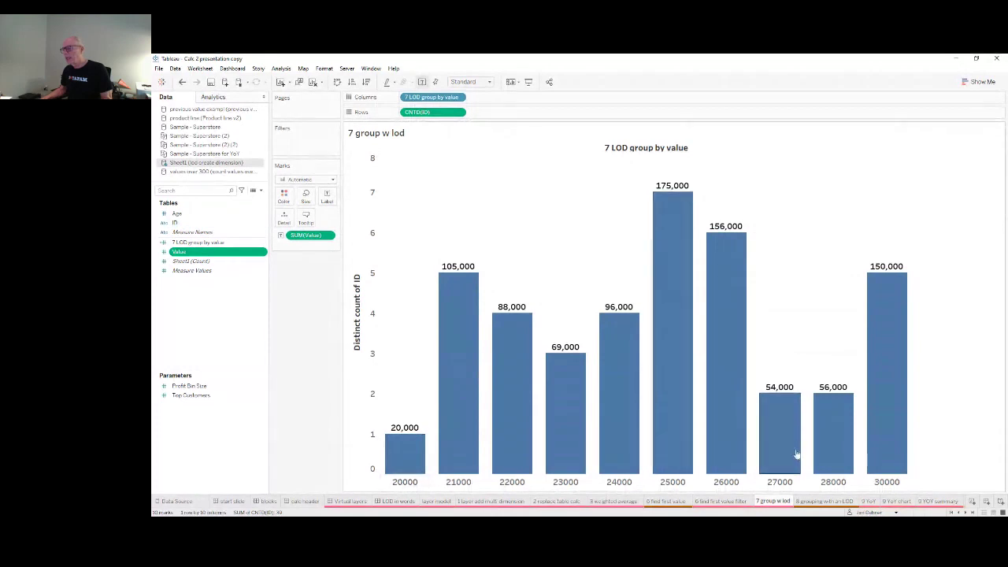
Step: Review the FIXED formula of the 7 LOD group by value field
click(187, 243)
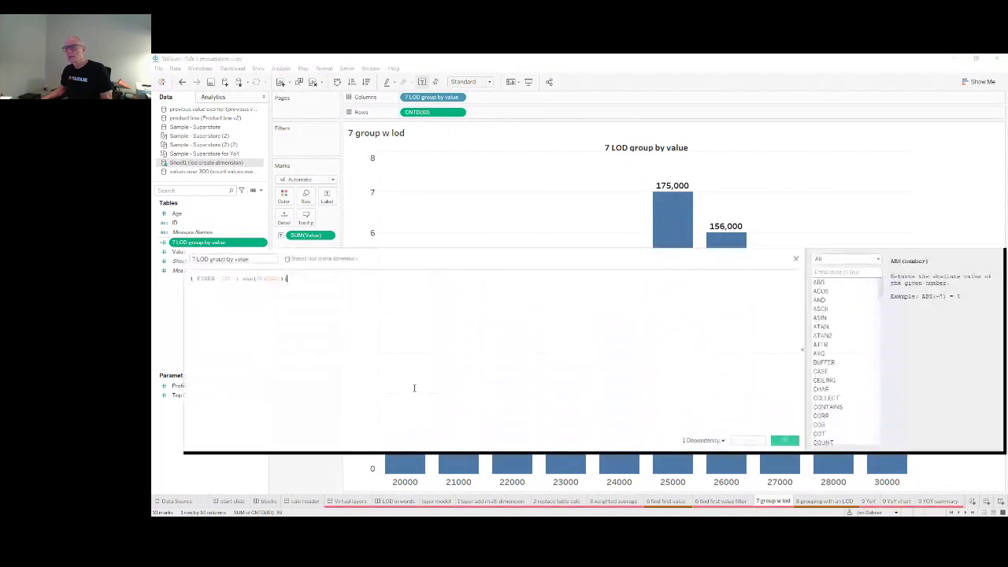
scroll(520, 432, up, 2)
scroll(517, 428, up, 4)
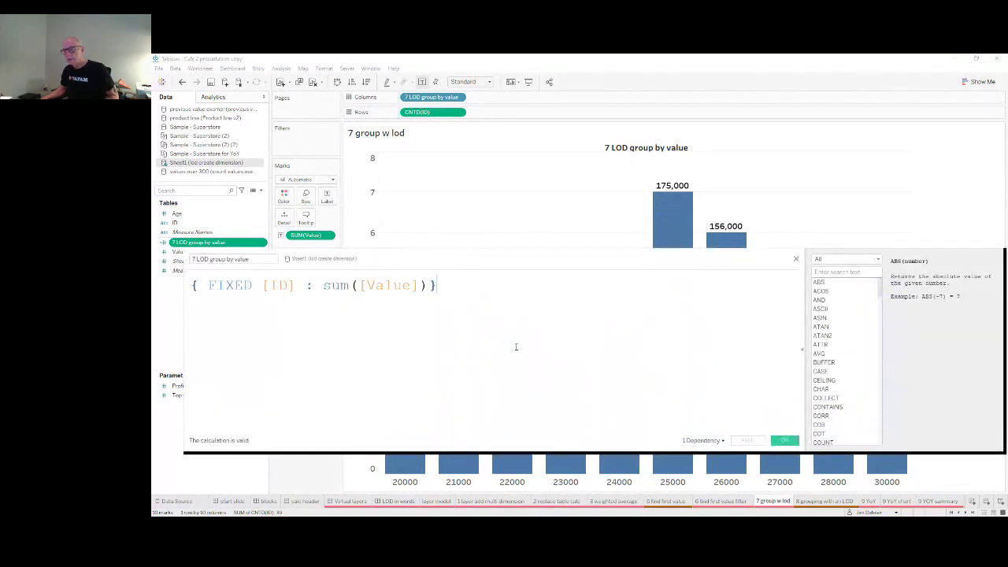
drag(465, 261, 607, 256)
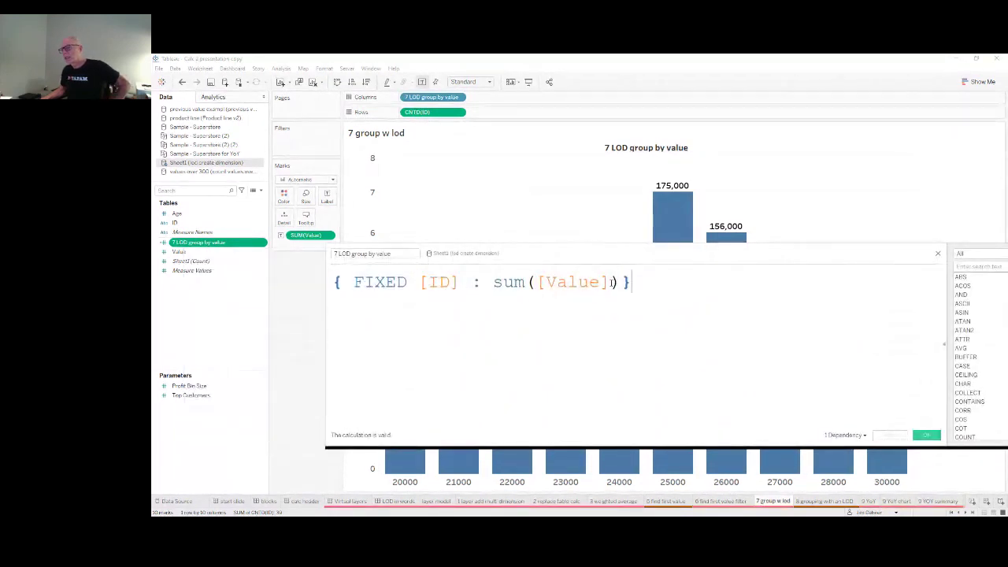
click(938, 257)
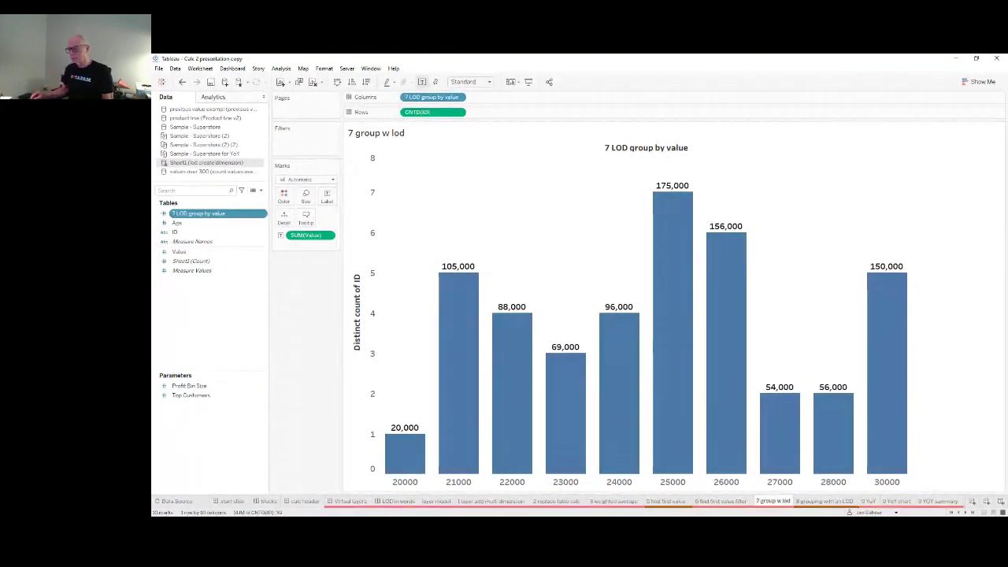
Step: Go to the "9 YoY" sheet and review the formula of 9 max date in data set in enlarged text
click(869, 501)
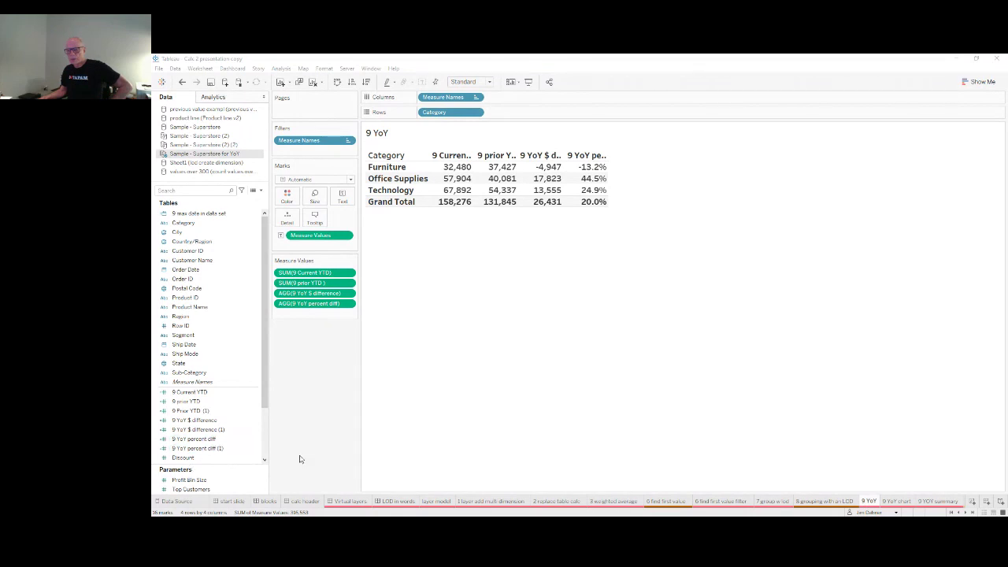
click(337, 461)
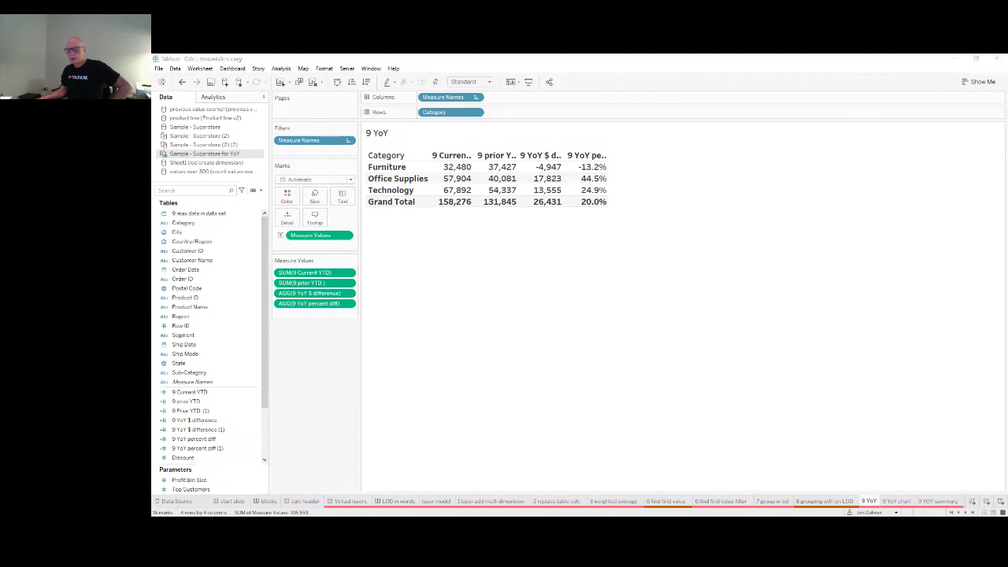
click(504, 405)
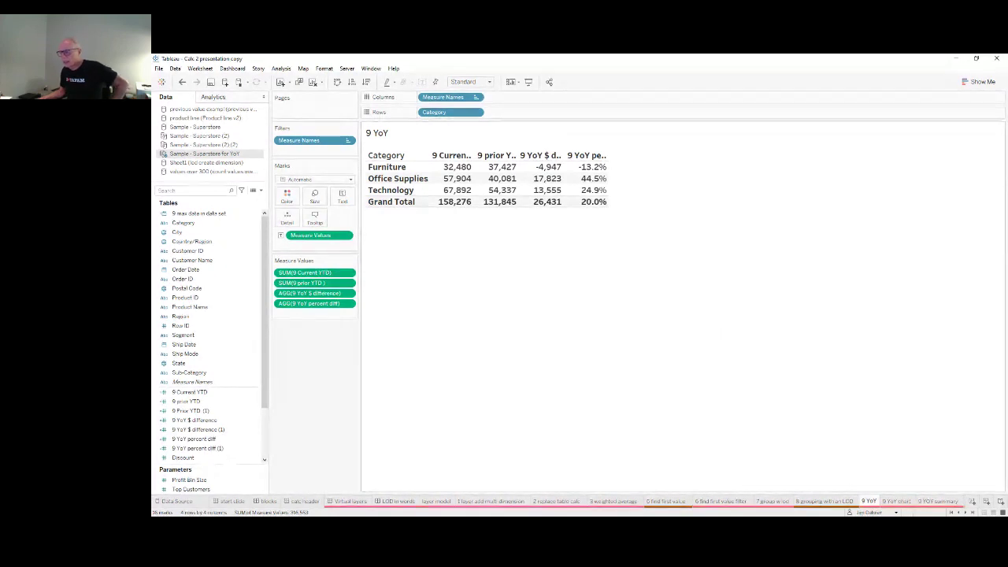
click(215, 215)
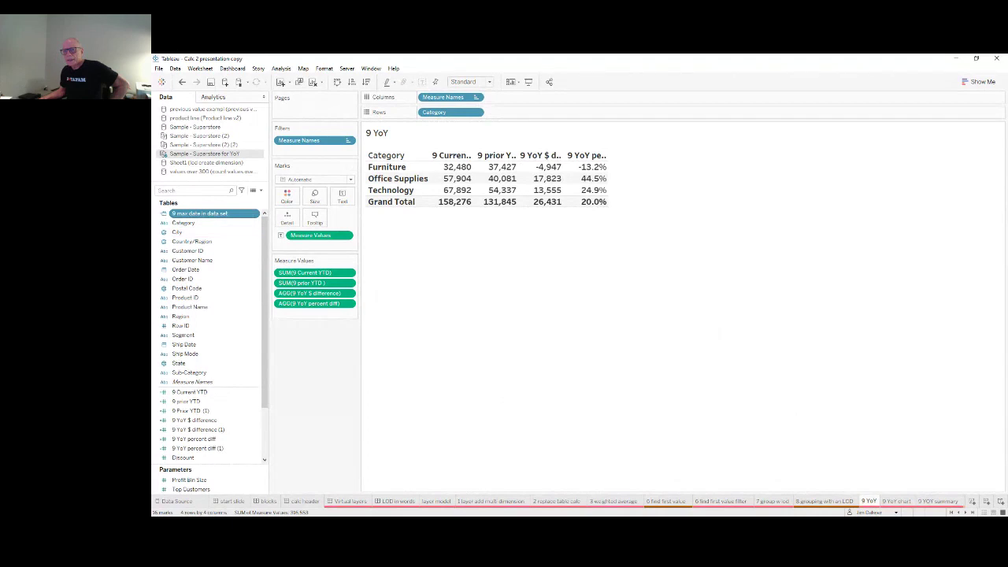
double_click(215, 213)
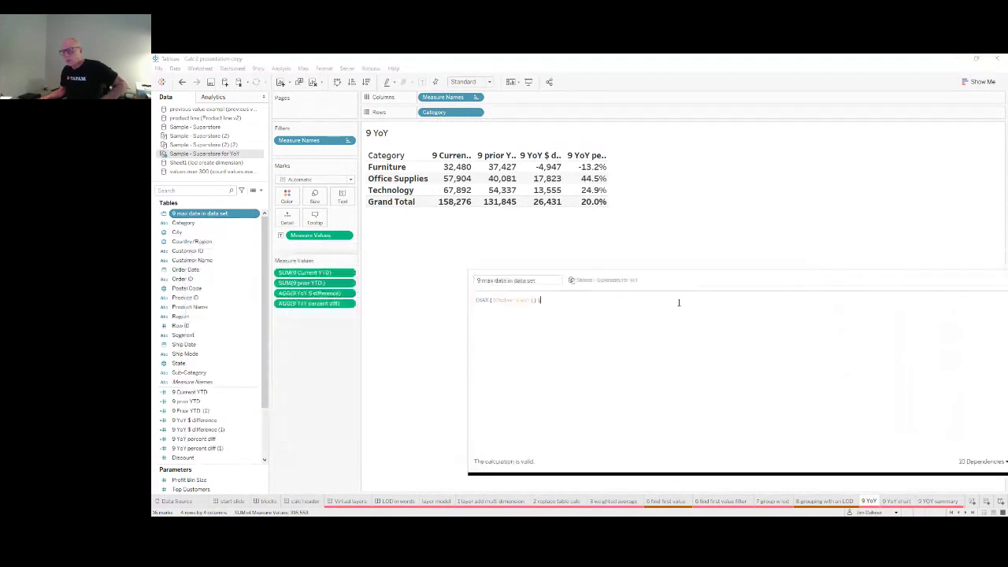
scroll(644, 355, up, 4)
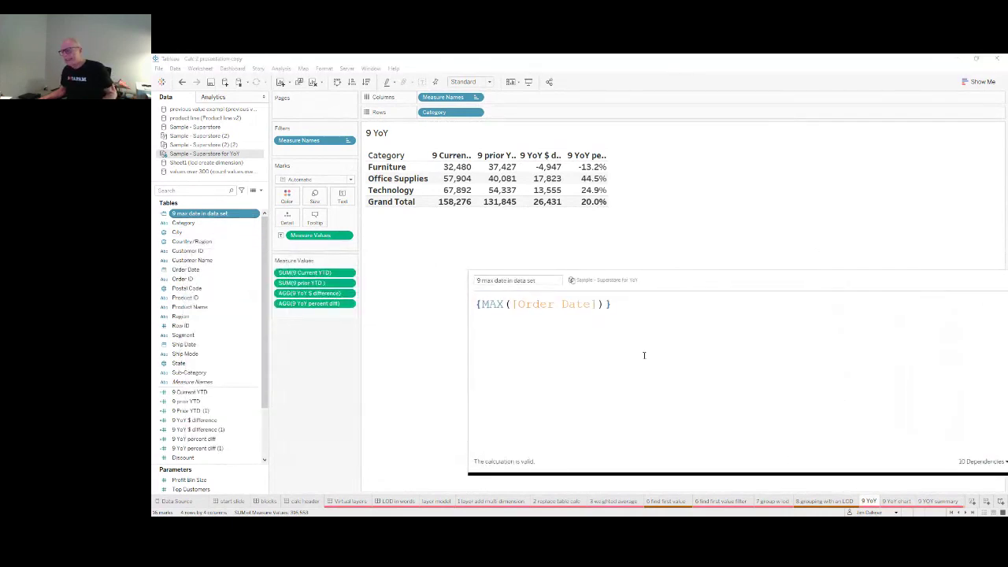
scroll(644, 355, up, 1)
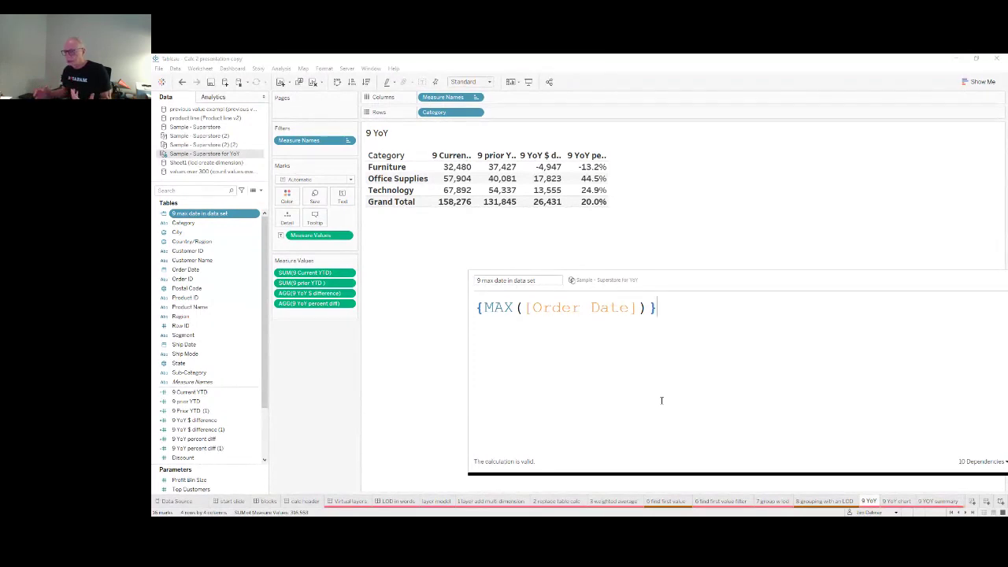
drag(724, 284, 628, 282)
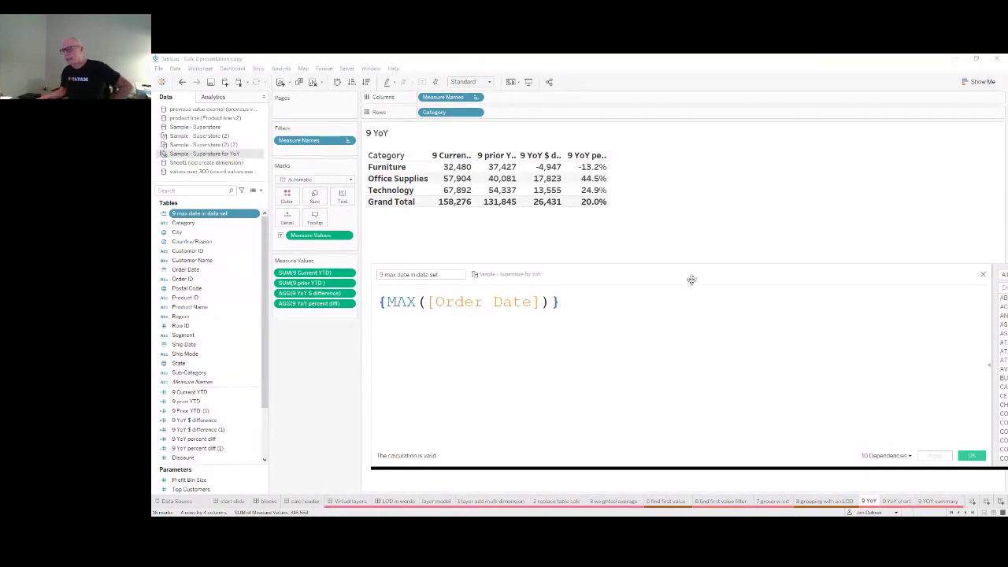
drag(691, 279, 597, 264)
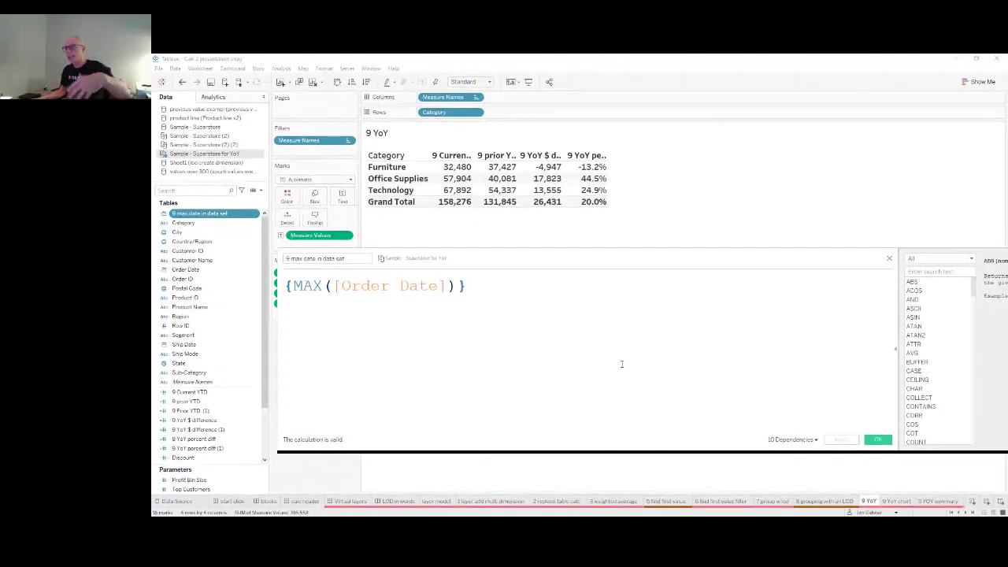
click(890, 260)
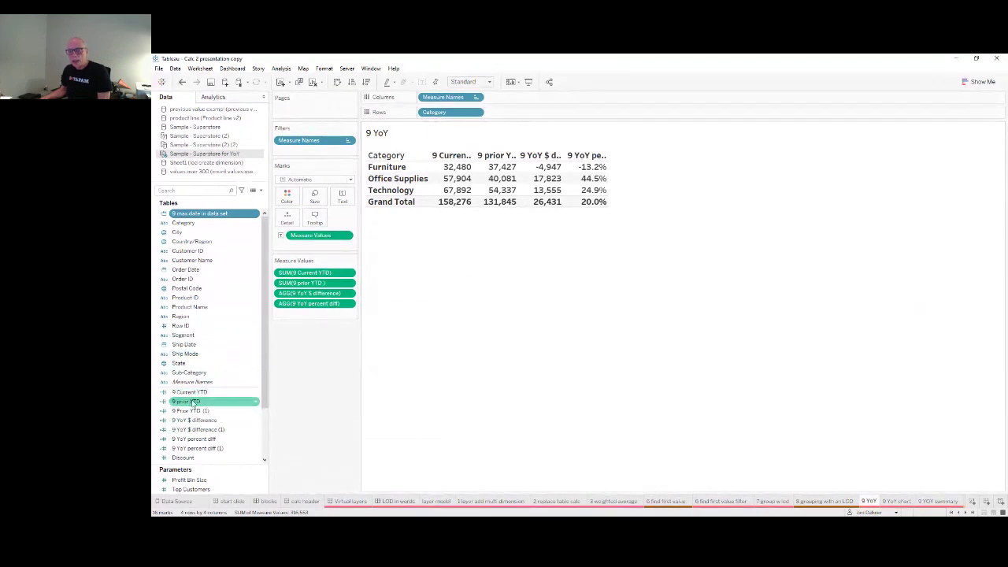
Step: Review the 9 Current YTD formula and put its sum expression on a new line after the FIXED dimensions
click(194, 395)
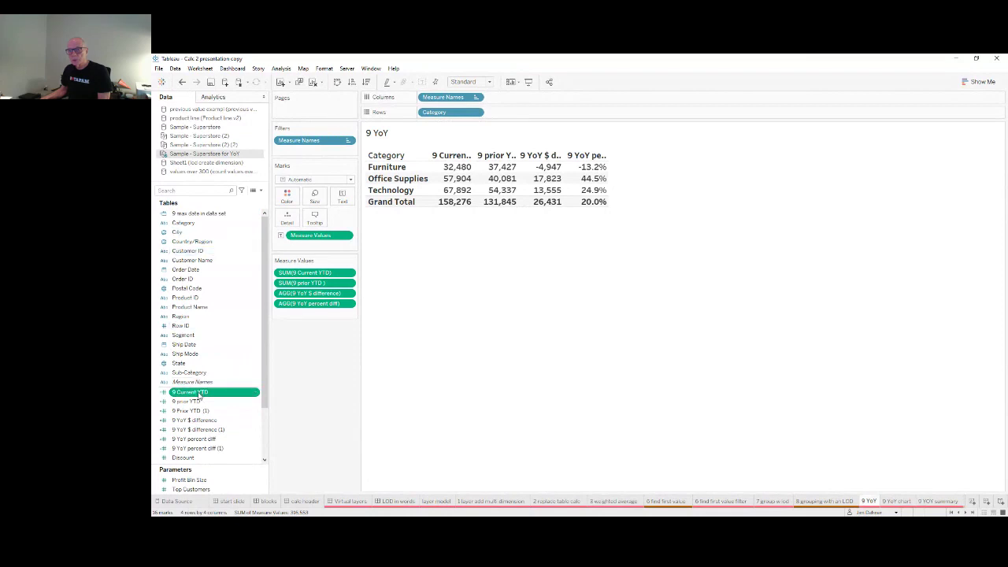
click(218, 232)
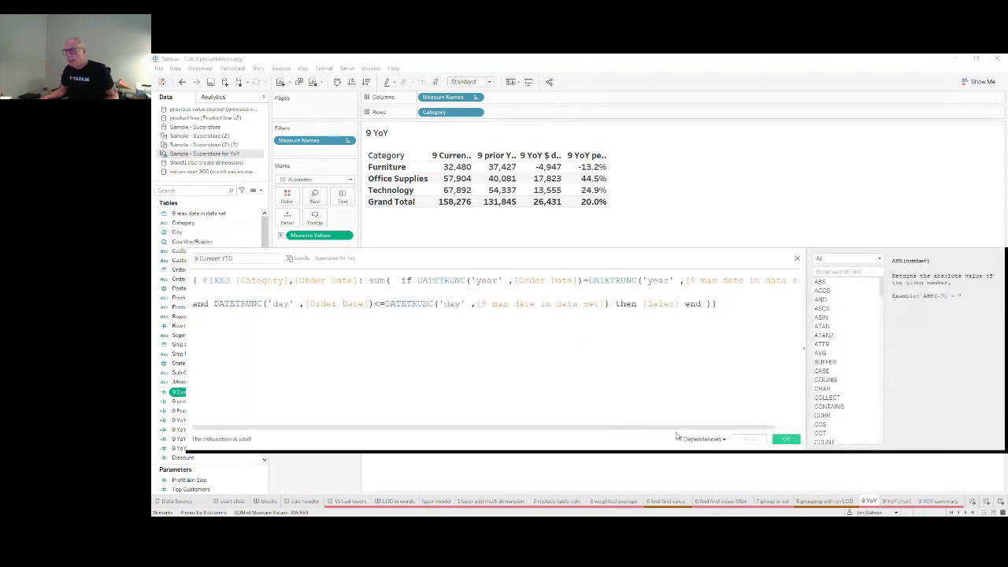
click(377, 281)
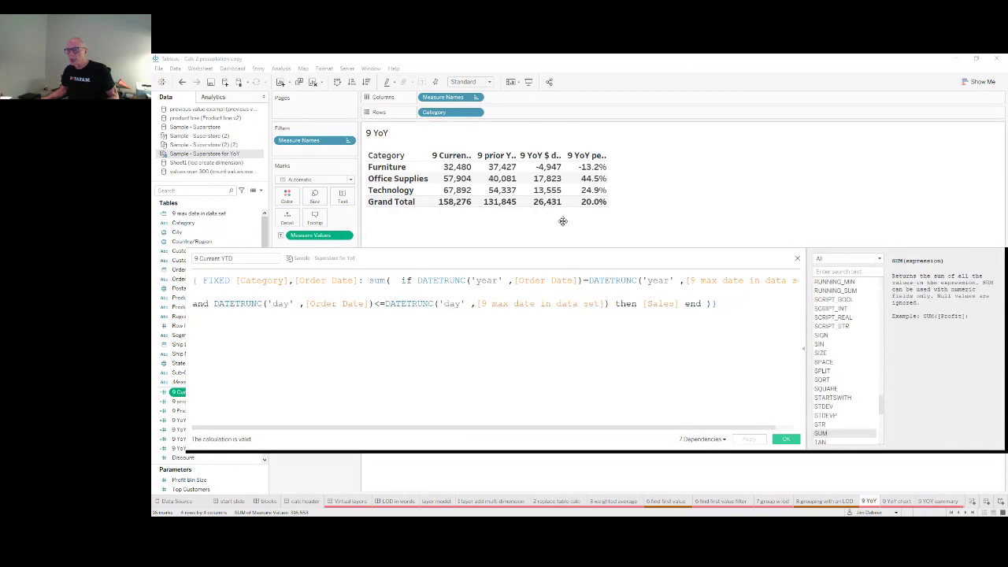
key(Return)
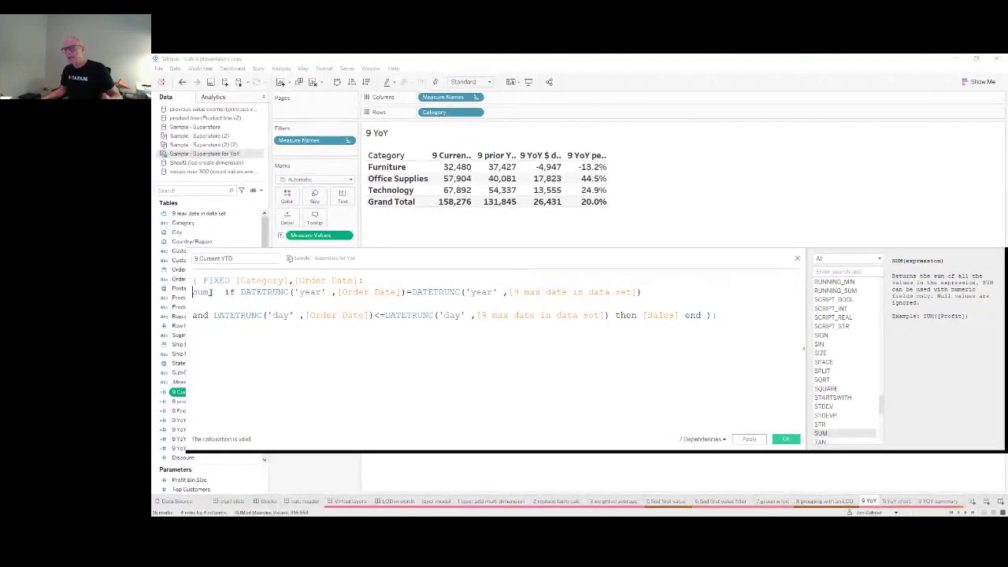
click(197, 297)
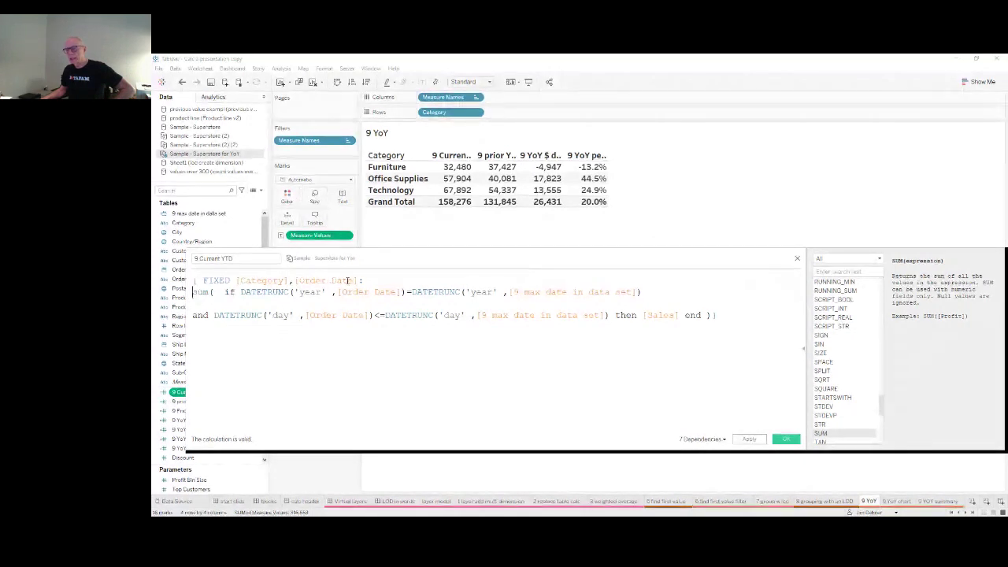
click(798, 259)
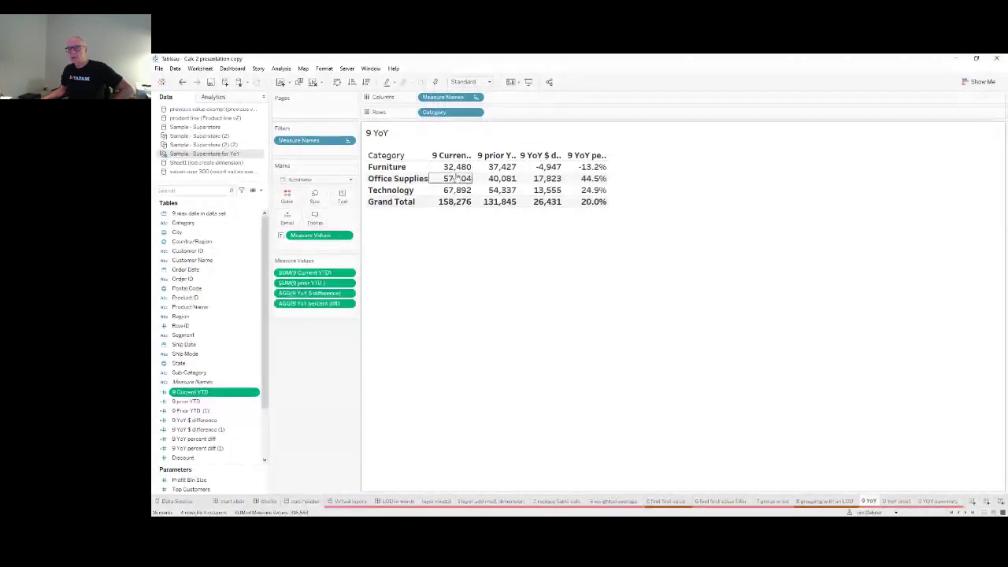
Step: Put the sum expression of the 9 prior YTD formula on a new line, review its dateadd('year',-1) part and save the calculation
click(198, 403)
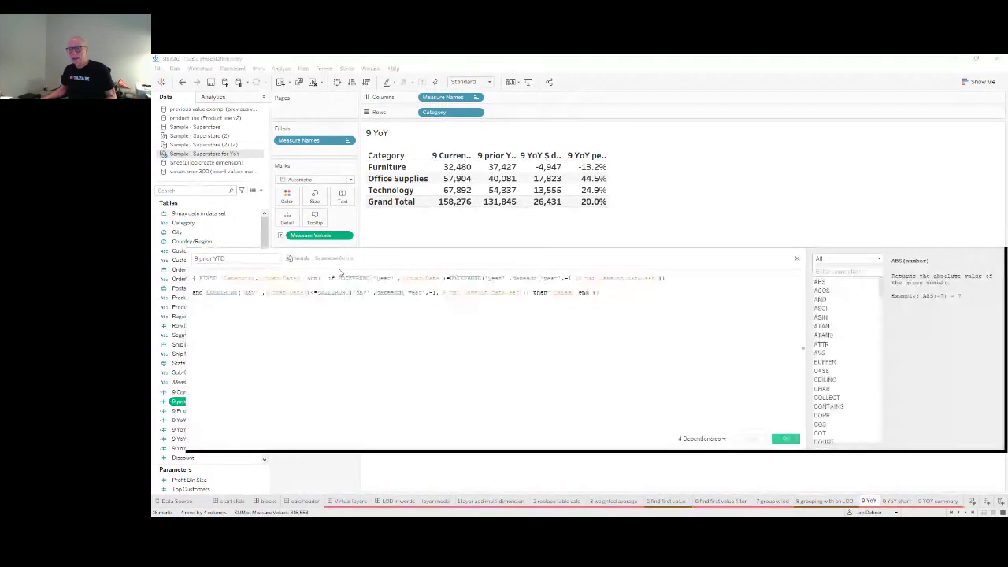
key(Return)
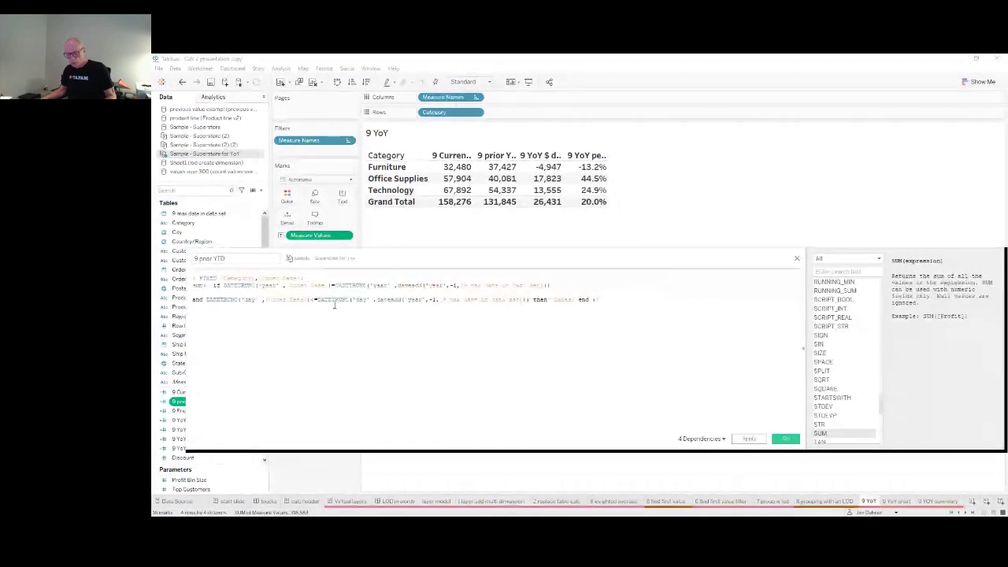
scroll(373, 362, up, 3)
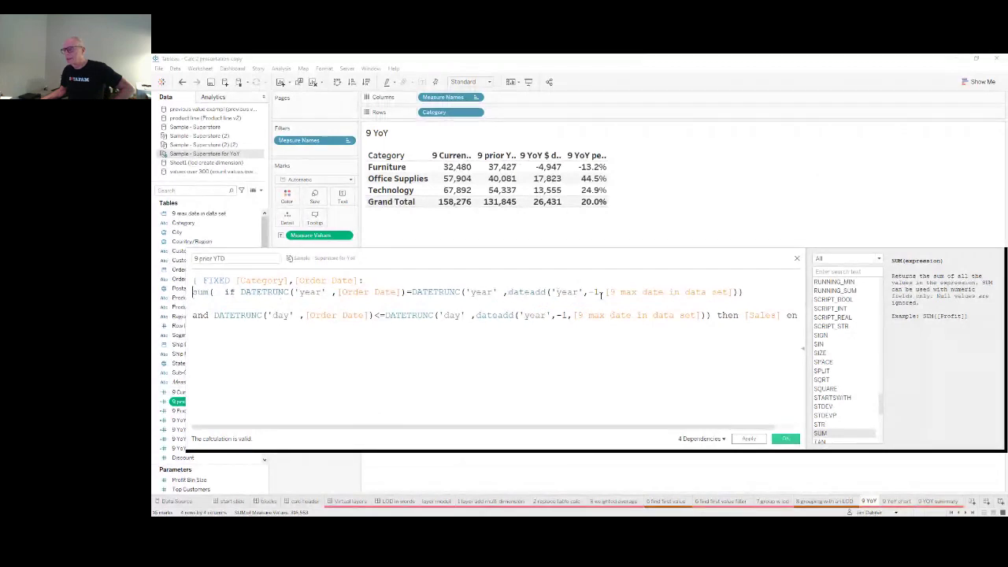
drag(734, 292, 508, 292)
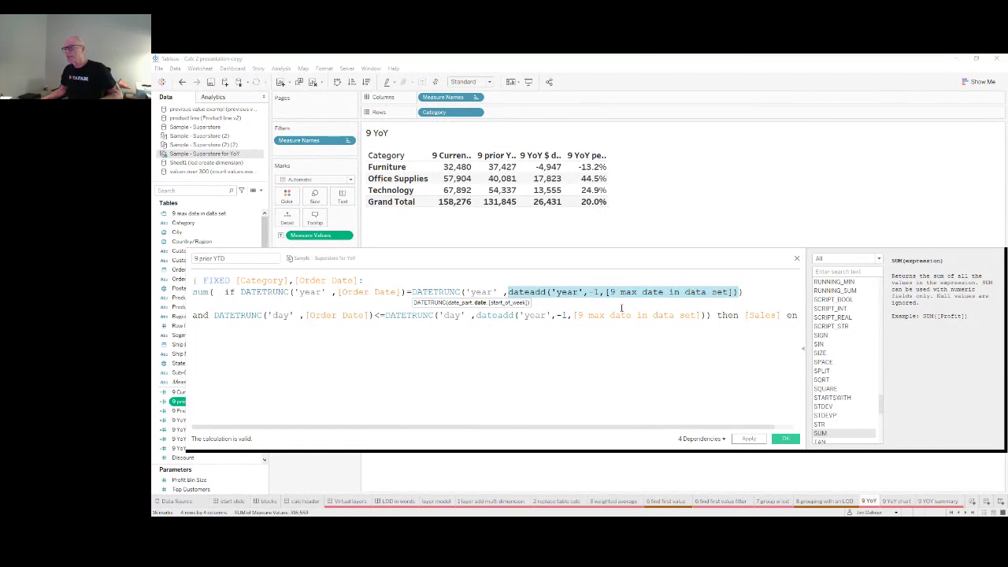
click(653, 346)
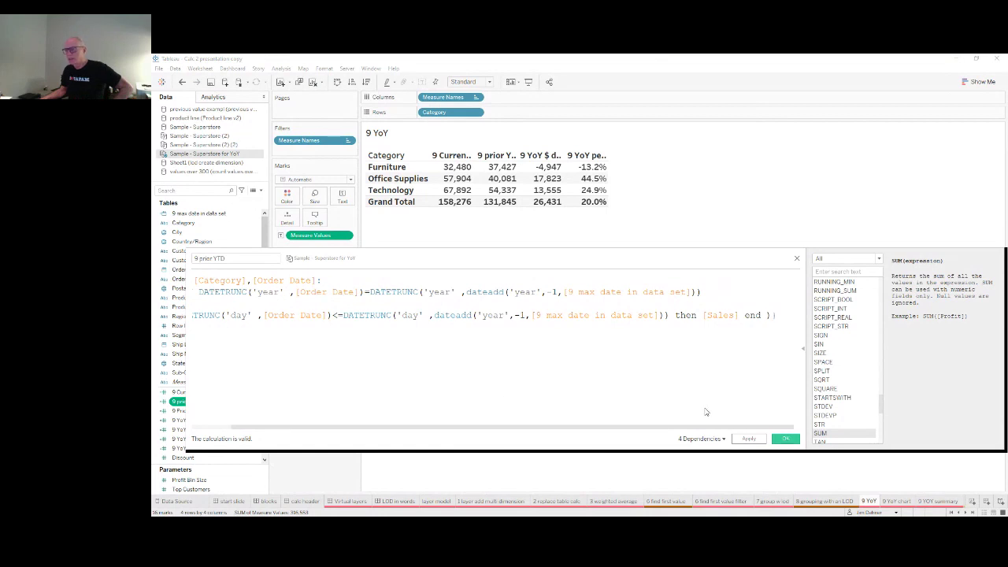
click(784, 439)
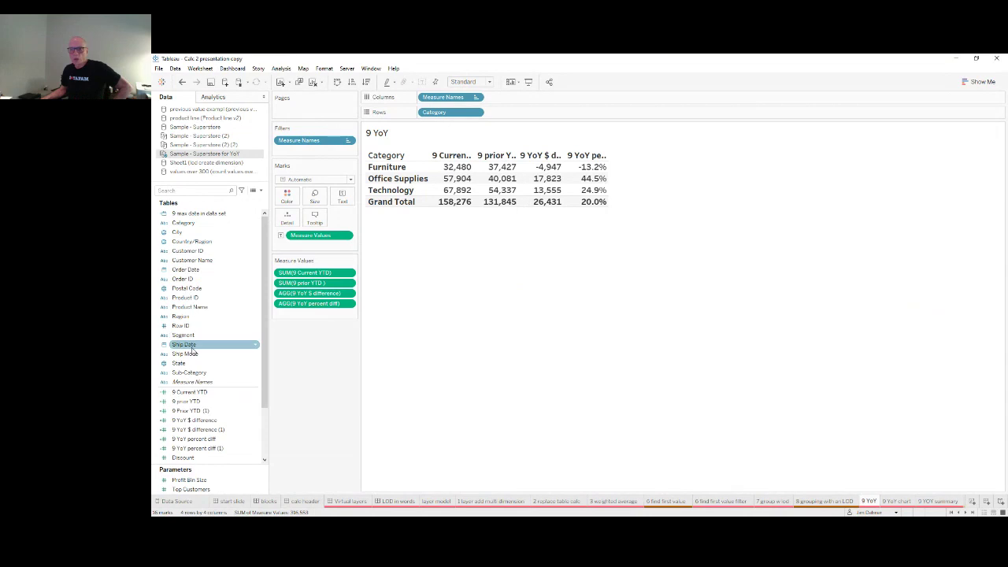
Step: Review the formula of the 9 YoY $ difference field in enlarged text
click(194, 420)
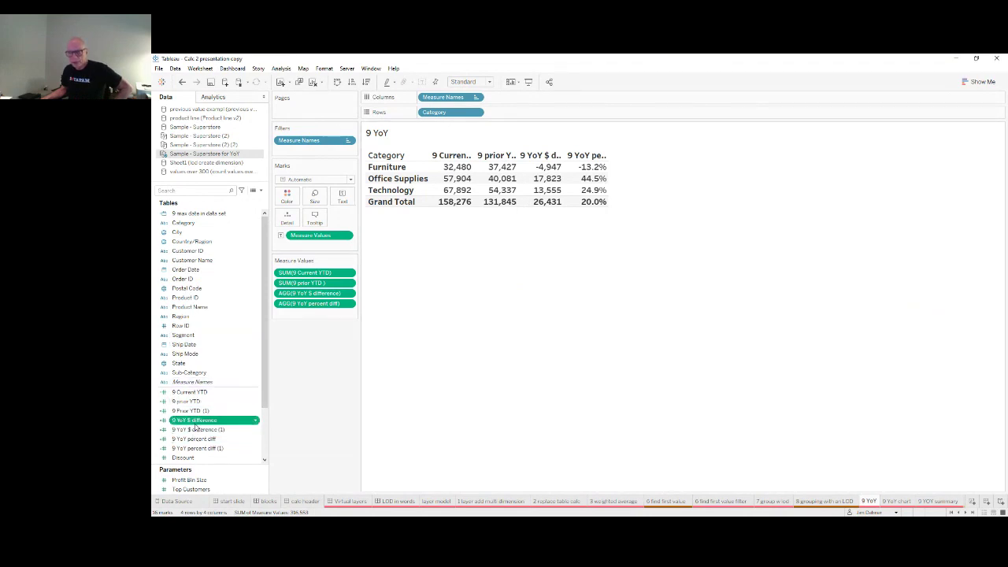
click(363, 320)
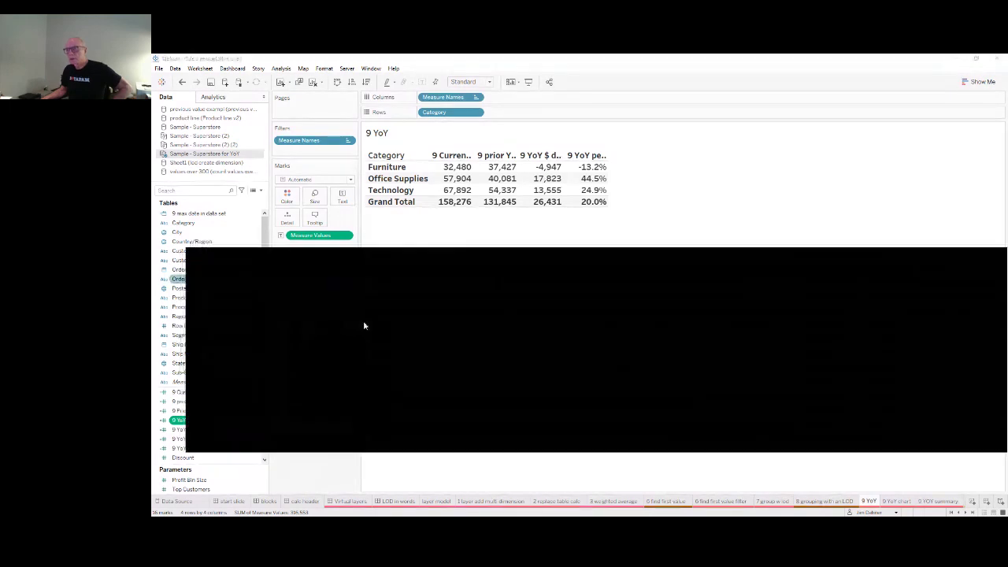
scroll(551, 367, up, 5)
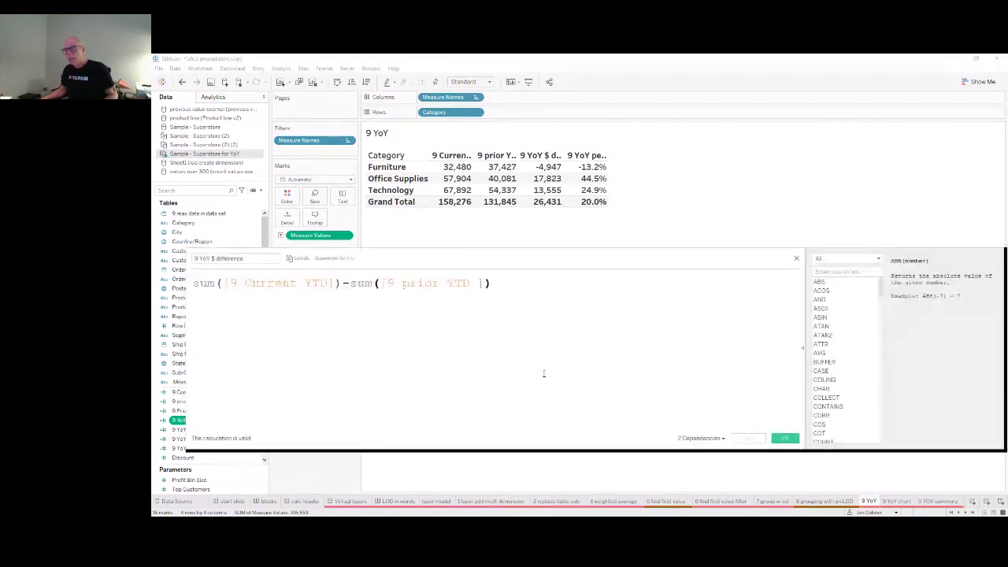
scroll(537, 396, up, 1)
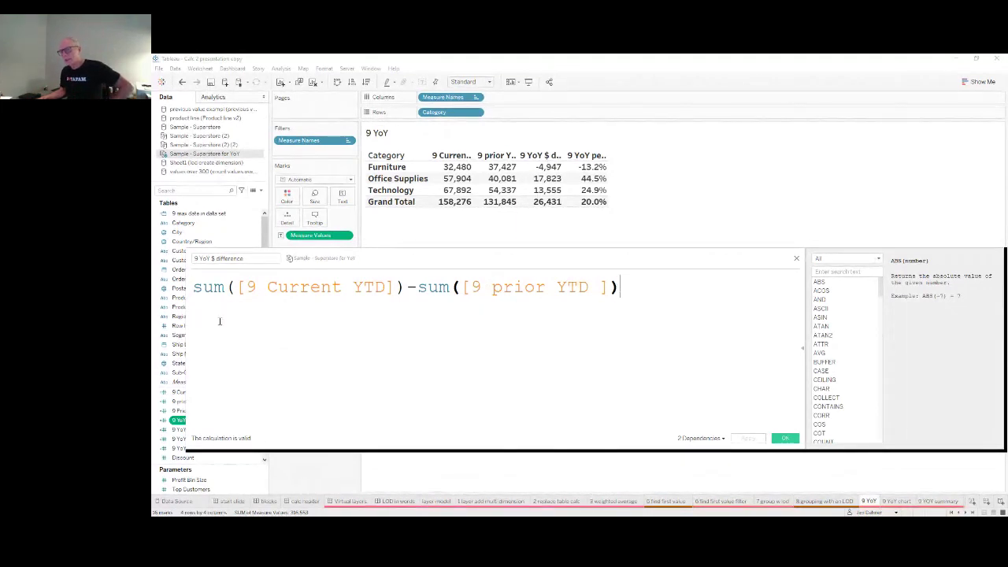
click(797, 260)
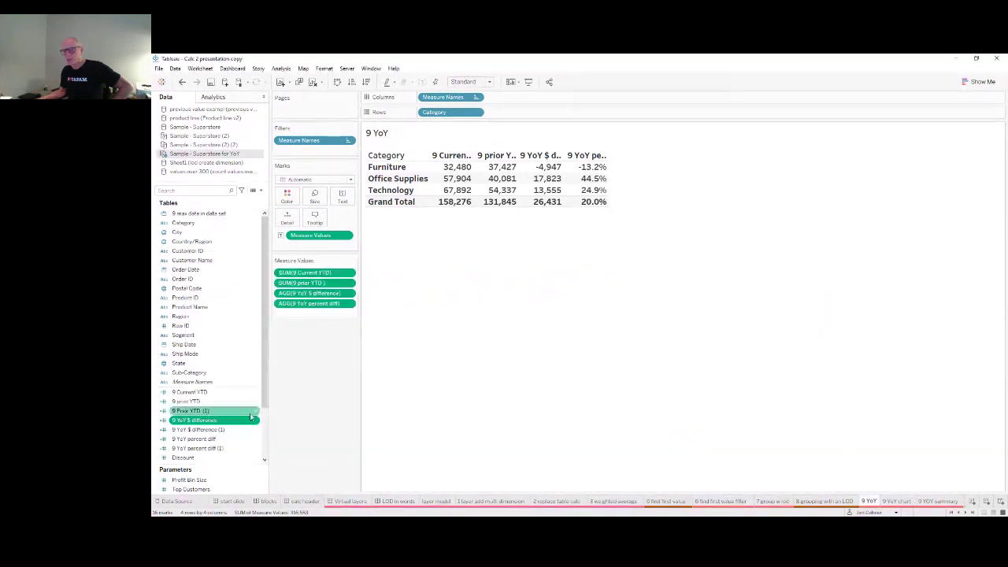
Step: Review the formula of the 9 YoY percent diff field in enlarged text alongside the YoY table
click(204, 439)
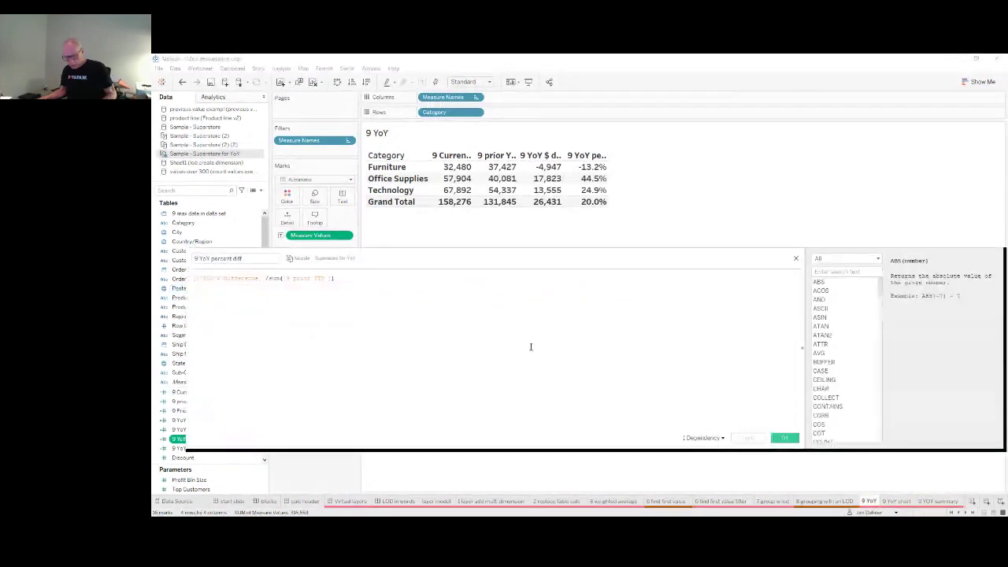
scroll(526, 359, up, 3)
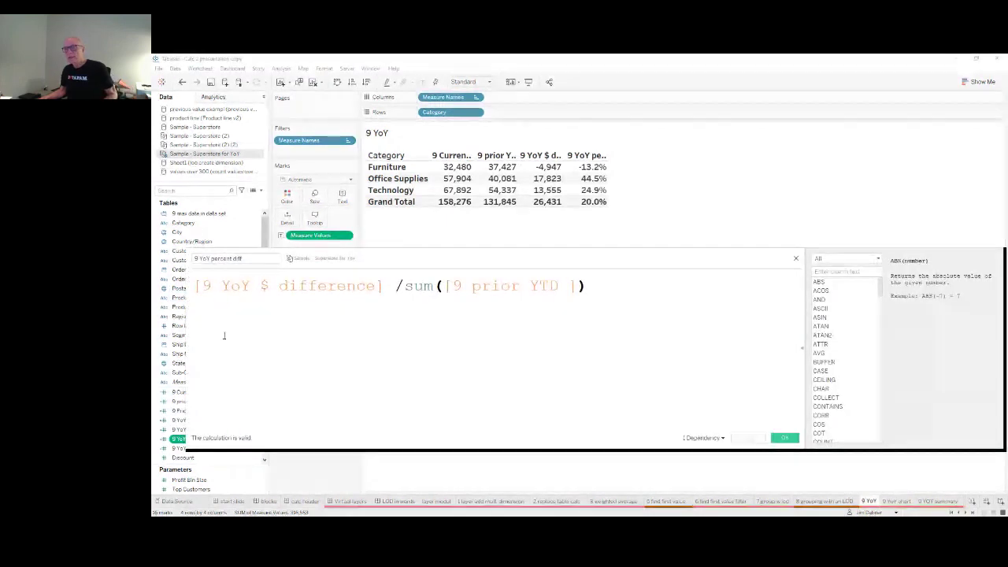
drag(439, 266, 622, 234)
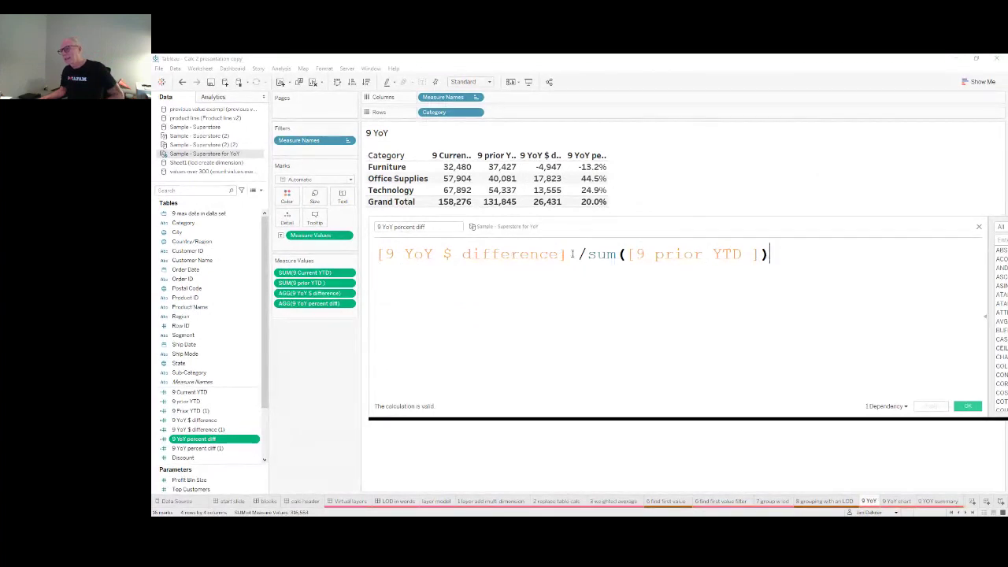
drag(749, 231, 586, 234)
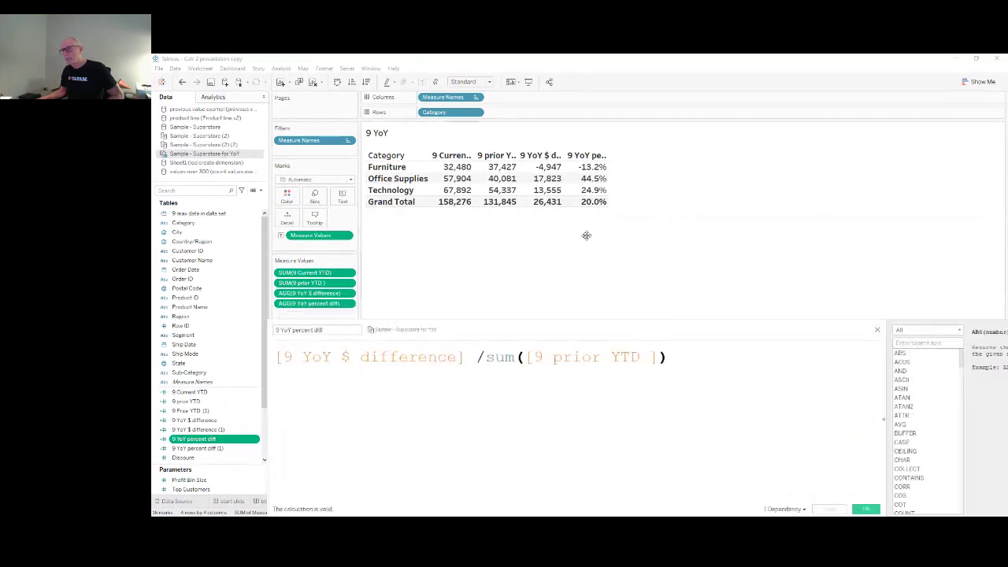
click(876, 329)
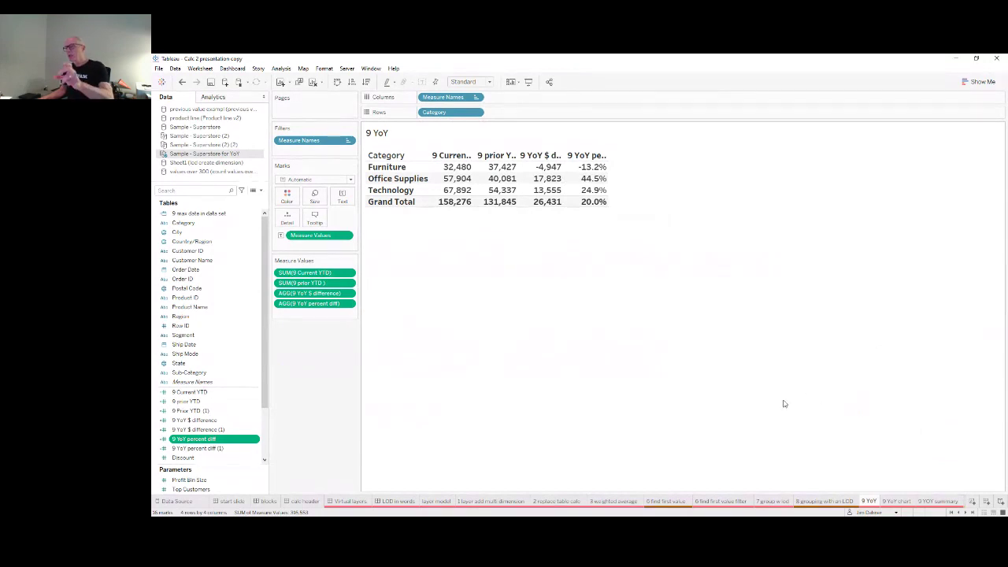
Step: Look at the 9 YoY chart sheet and the 9 YOY summary sheet
click(895, 502)
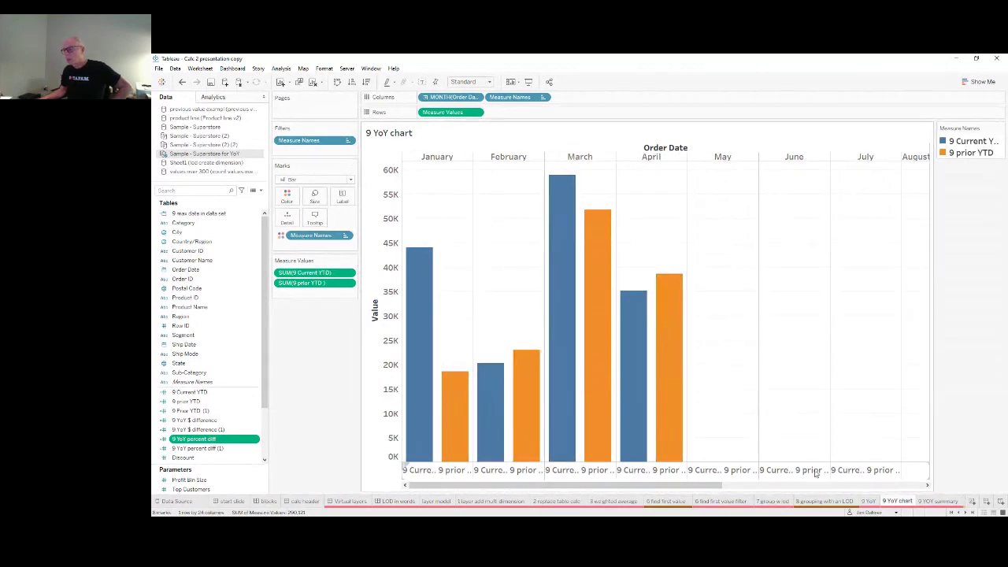
click(934, 502)
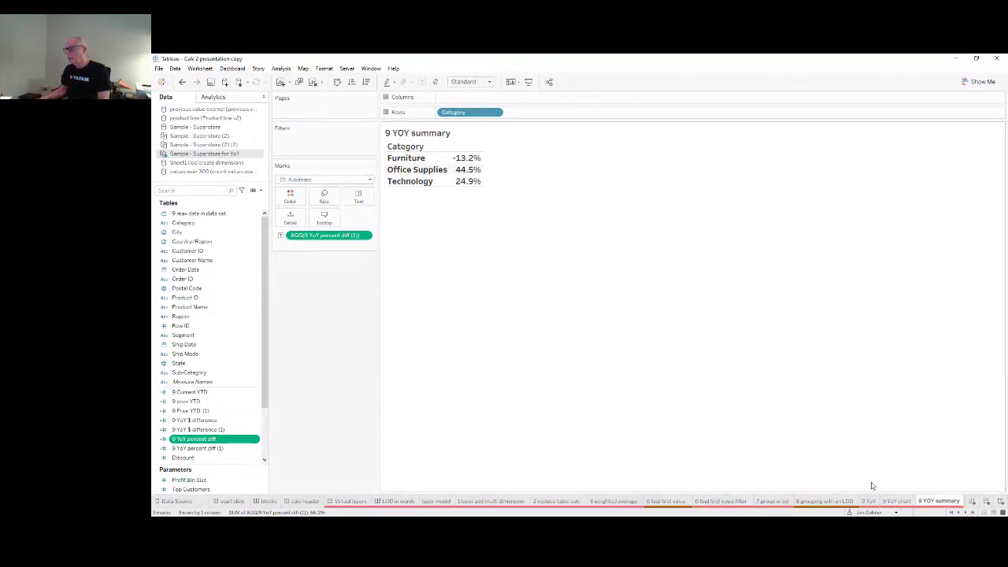
Step: Go to the TC scope and direction dashboard to review the table calculation concepts
click(966, 513)
click(966, 513)
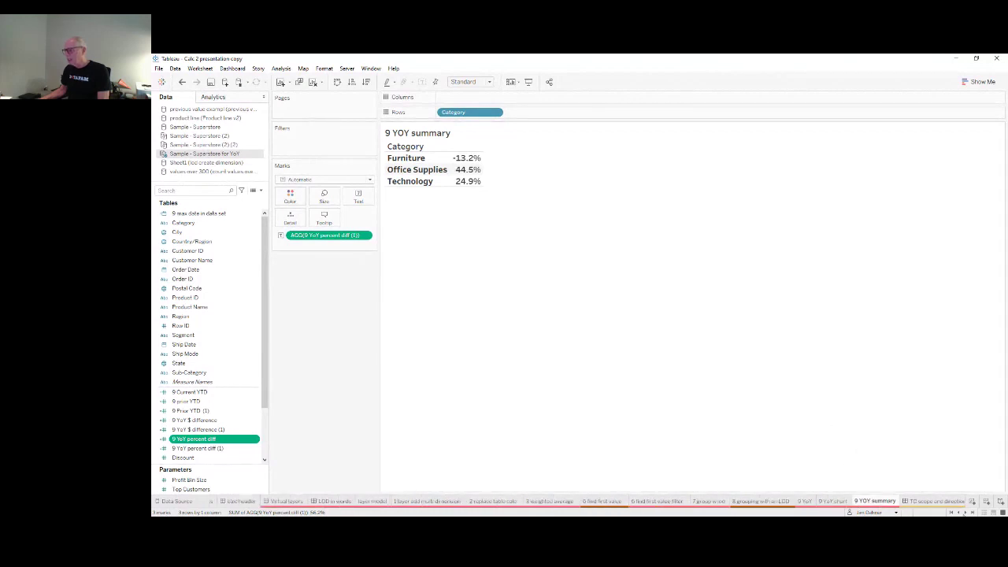
click(965, 512)
click(966, 513)
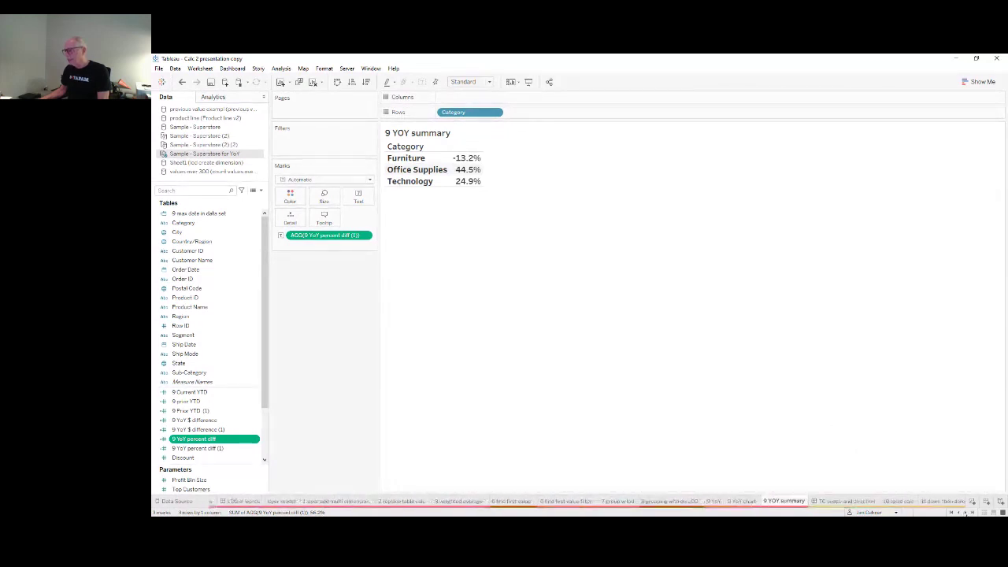
click(965, 513)
click(965, 513)
click(966, 513)
click(965, 513)
click(965, 513)
click(966, 512)
click(966, 513)
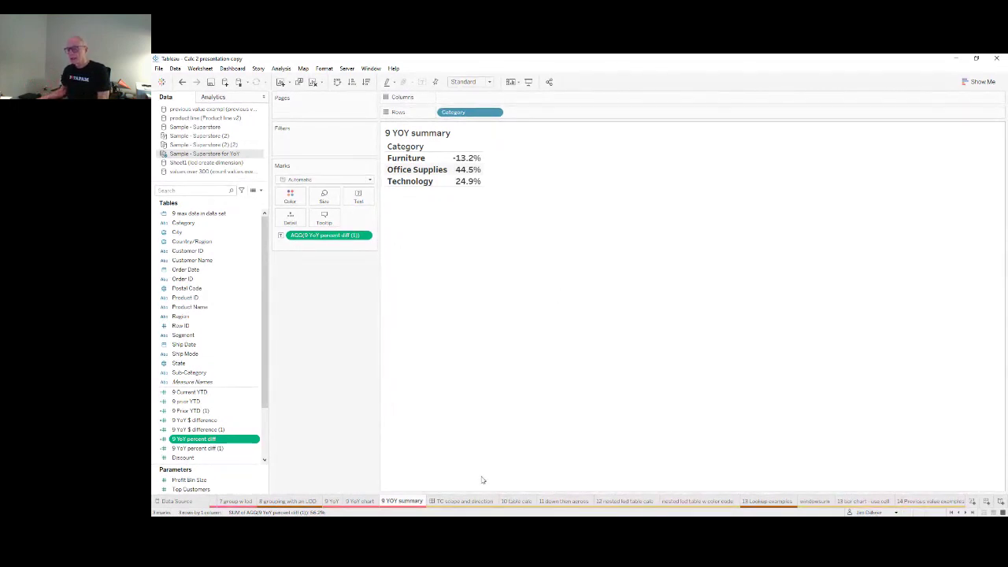
click(462, 502)
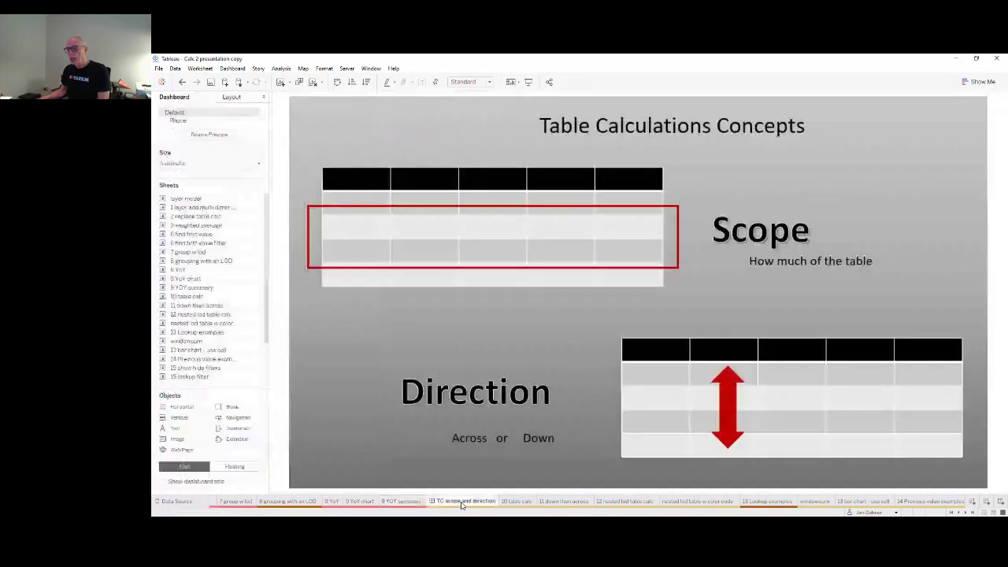
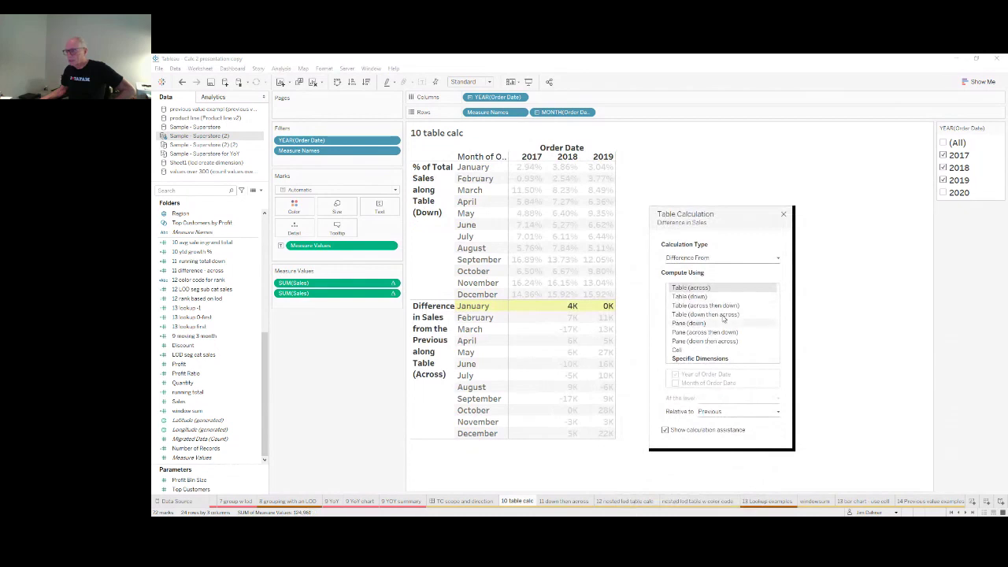
Step: Undo the last change on the 10 table calc sheet and open the settings of the percent difference in running sum of sales calculation
click(784, 214)
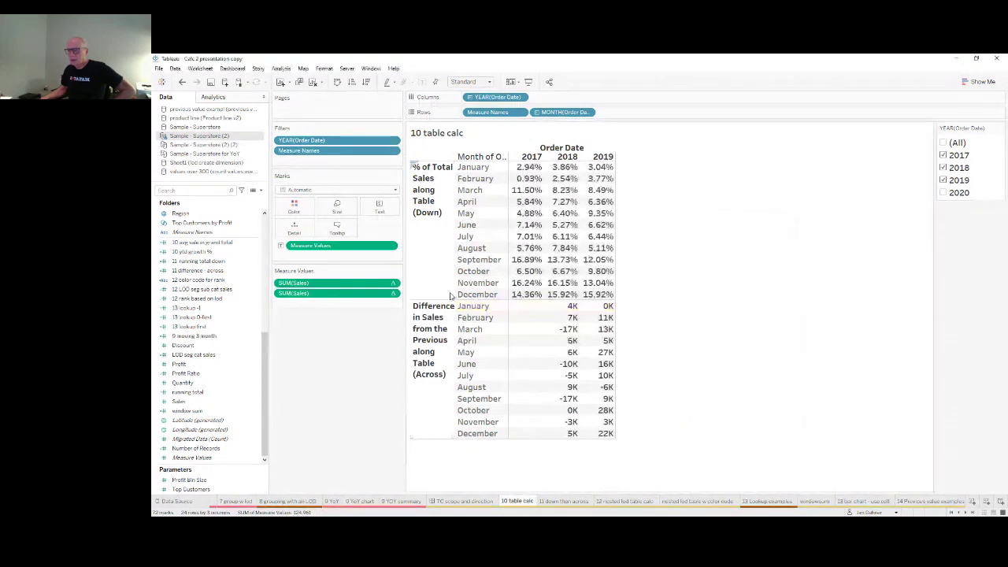
click(182, 81)
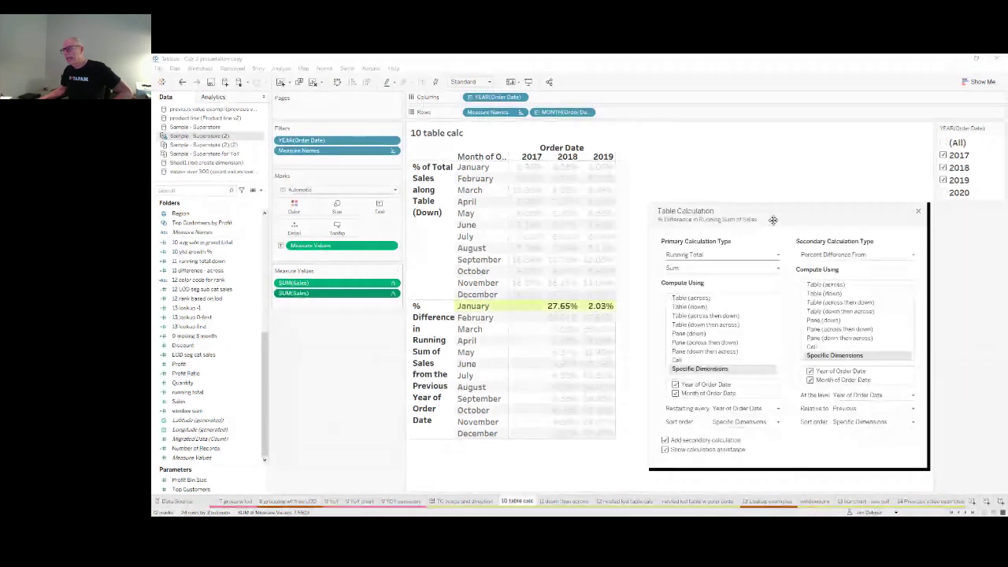
drag(772, 220, 760, 177)
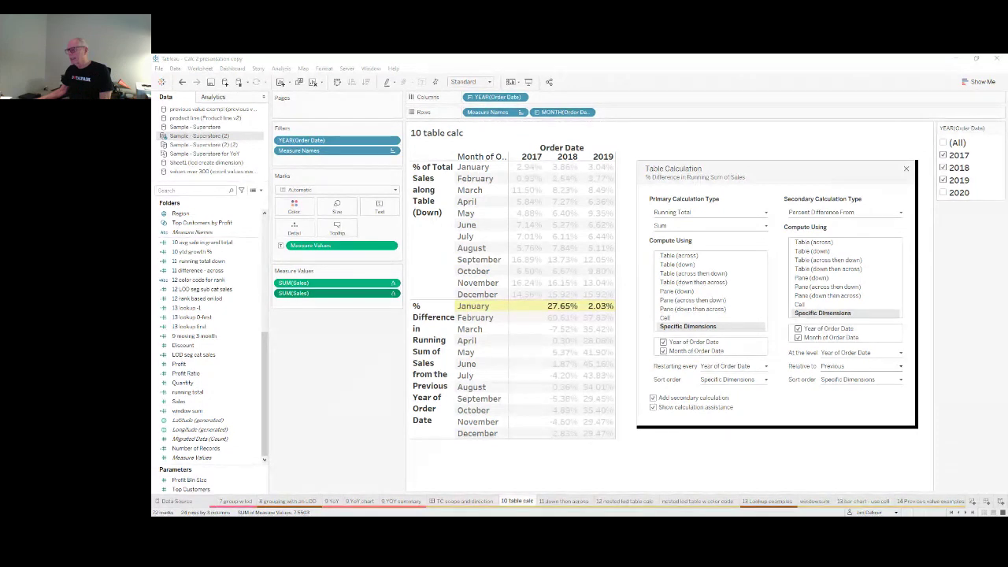
Step: Try Last as the secondary calculation's Relative to option, and set it to First instead
click(840, 401)
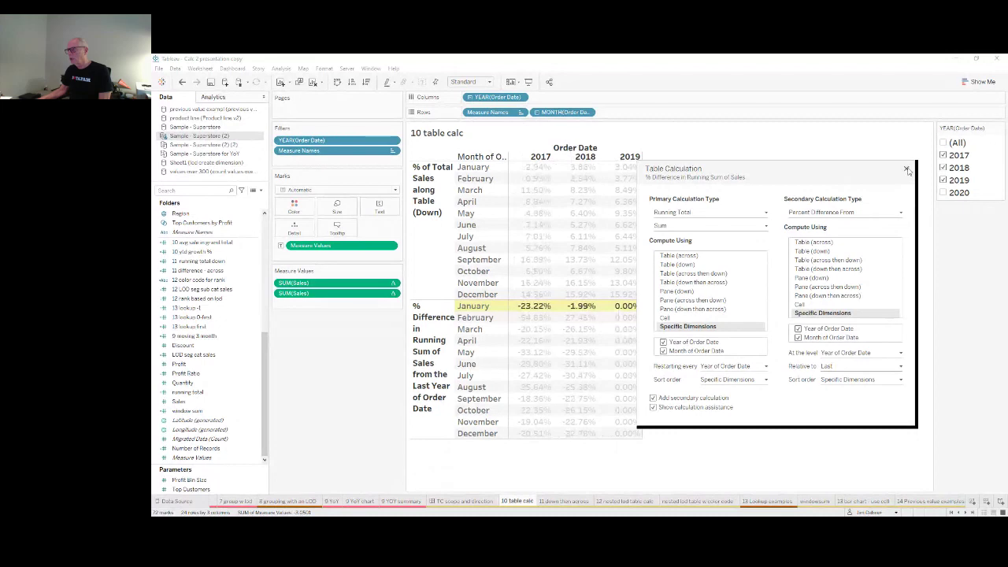
drag(837, 168, 897, 153)
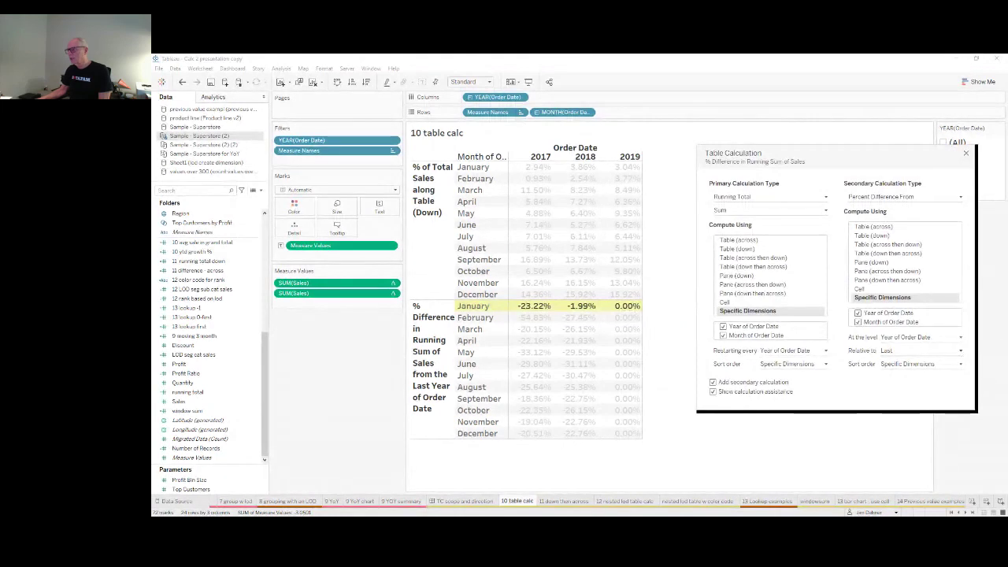
click(910, 367)
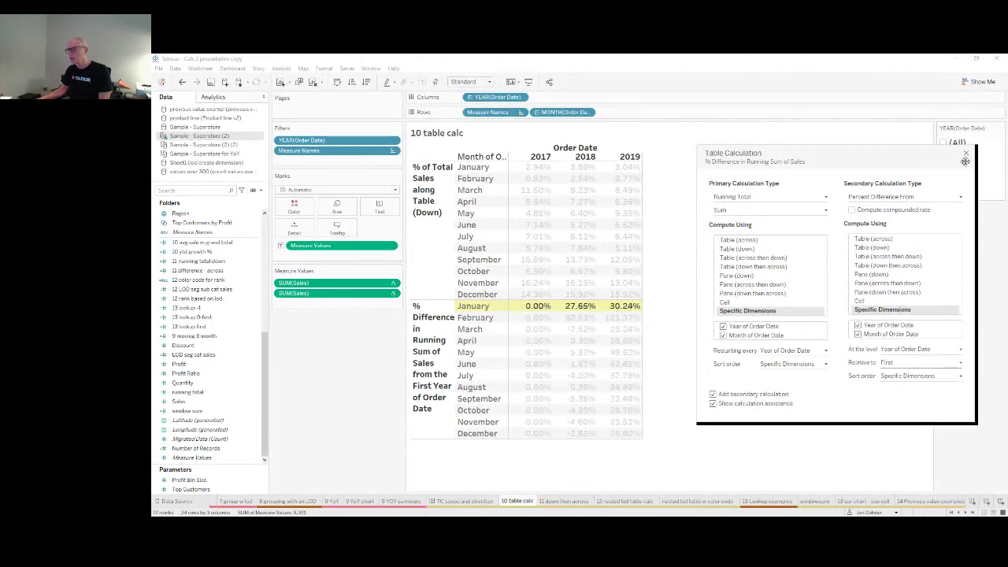
click(965, 153)
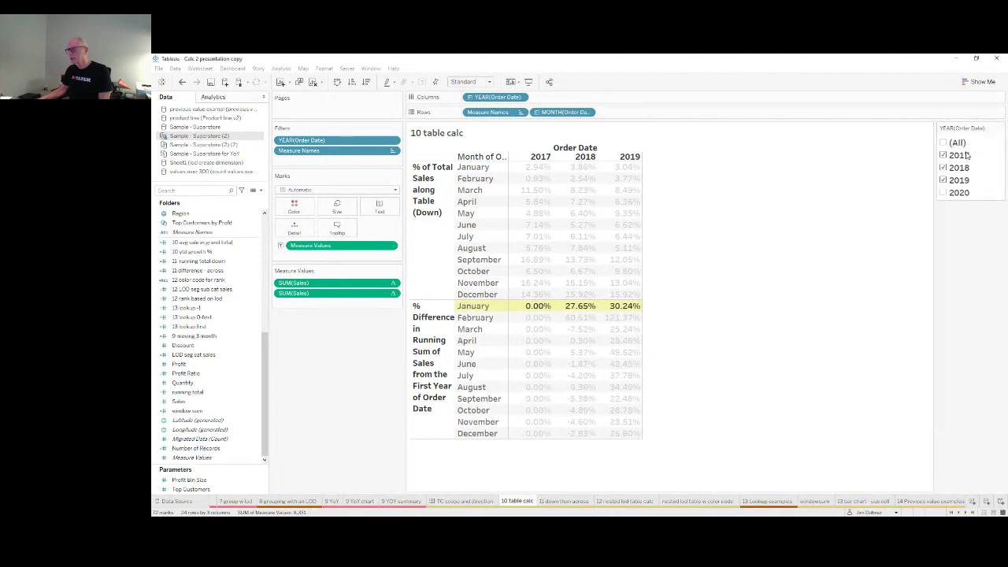
click(798, 263)
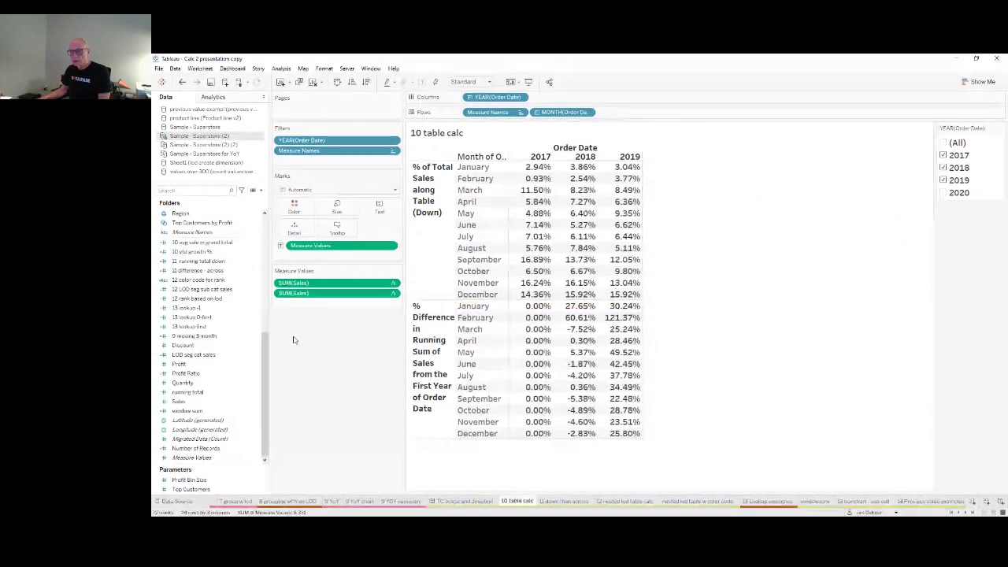
Step: Review the formula of the 10 avg sale in grand total field
drag(236, 336, 202, 247)
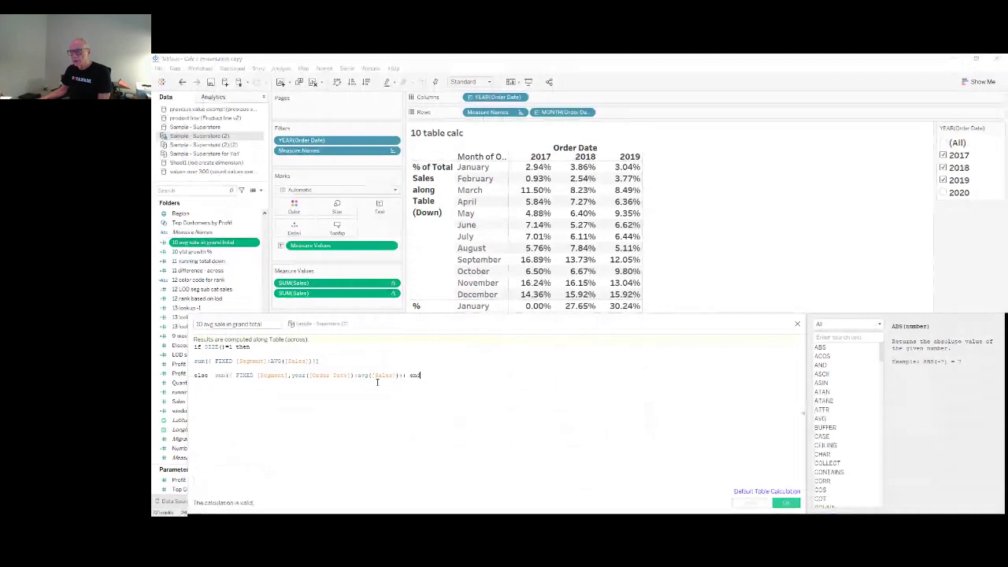
click(797, 324)
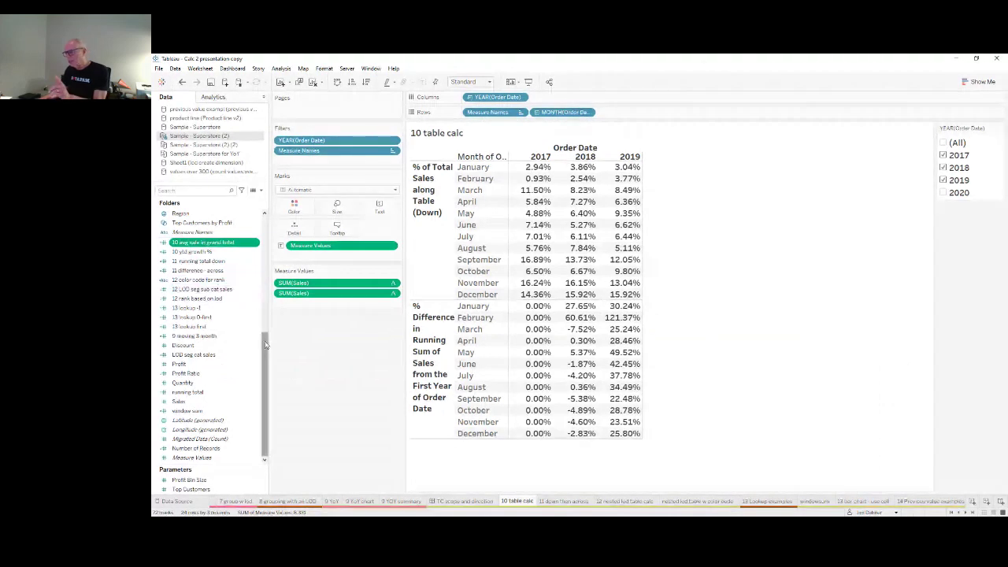
Step: Go to the 11 down then across sheet and review the formula of the 11 running total down field
click(565, 501)
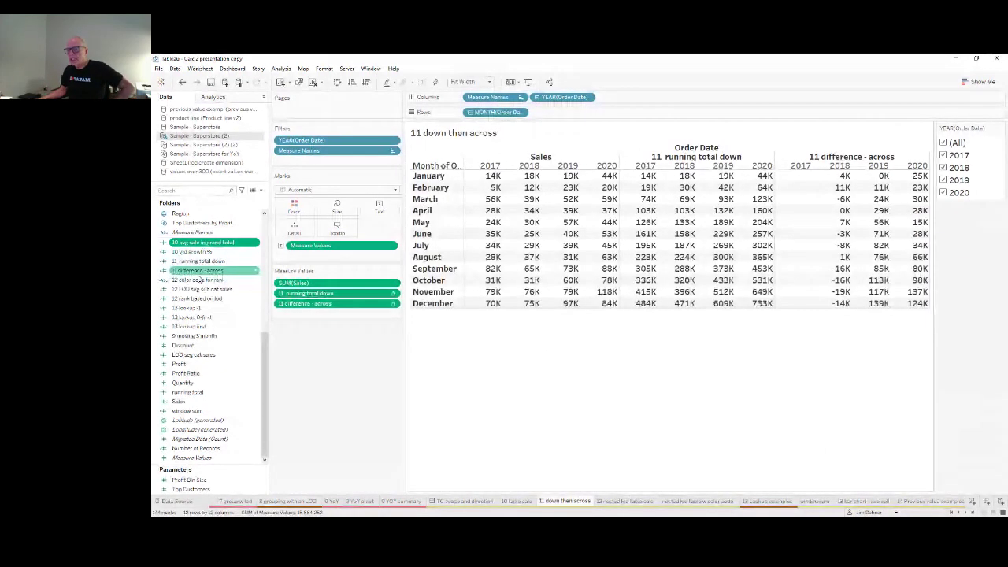
click(198, 260)
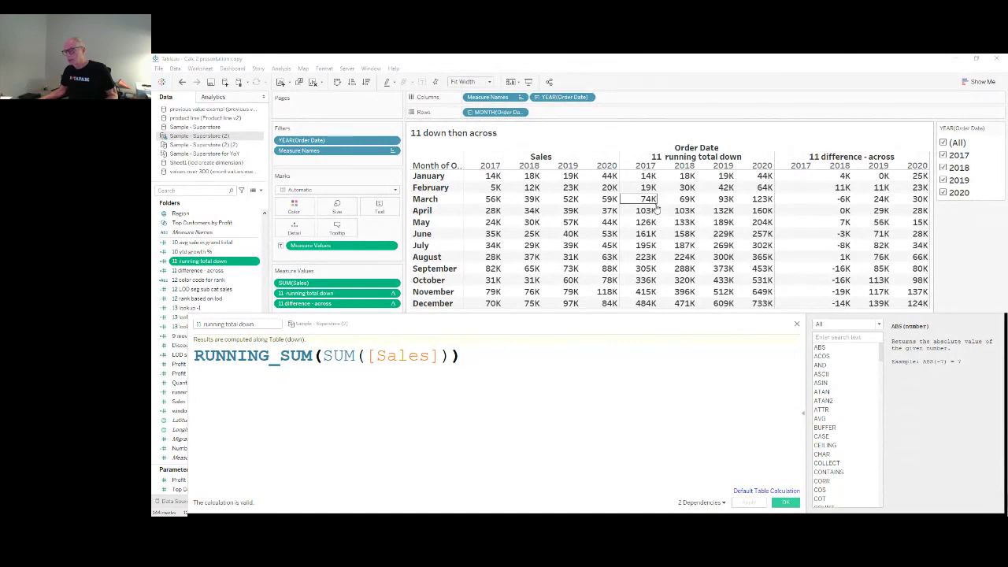
click(798, 324)
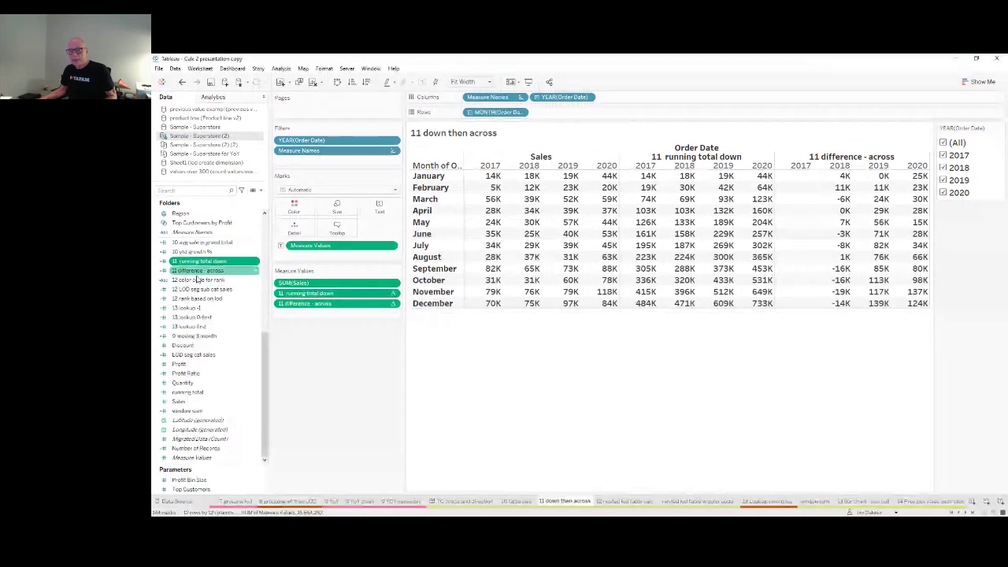
Step: Review the lookup formula of the 11 difference - across field at a text size that shows the whole expression
click(197, 270)
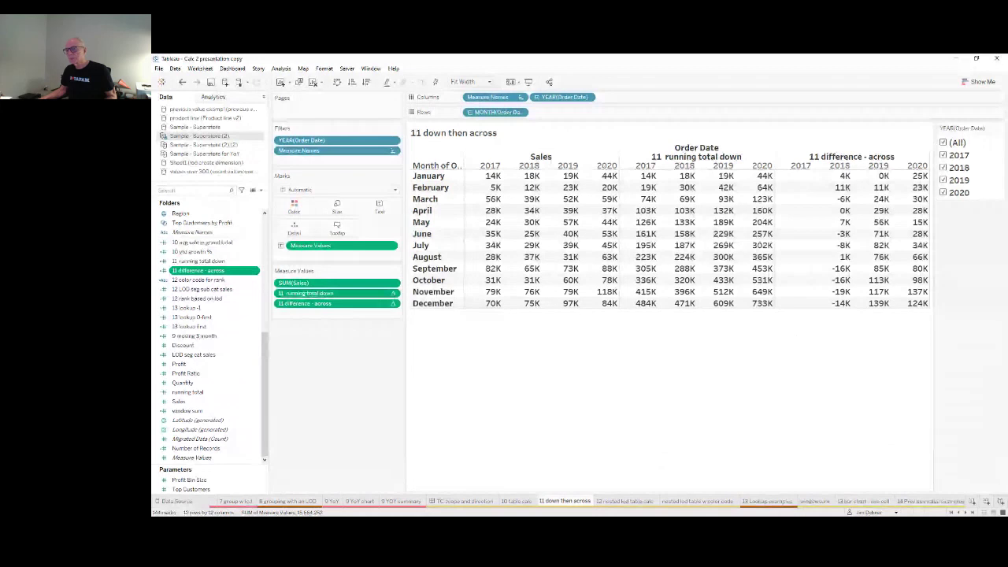
double_click(197, 270)
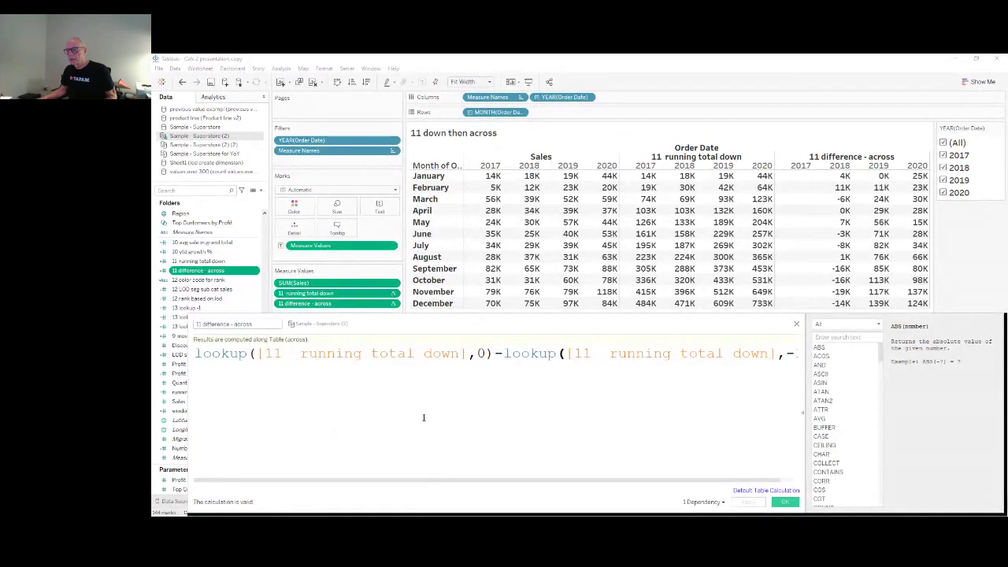
ctrl+scroll(424, 417, down, 2)
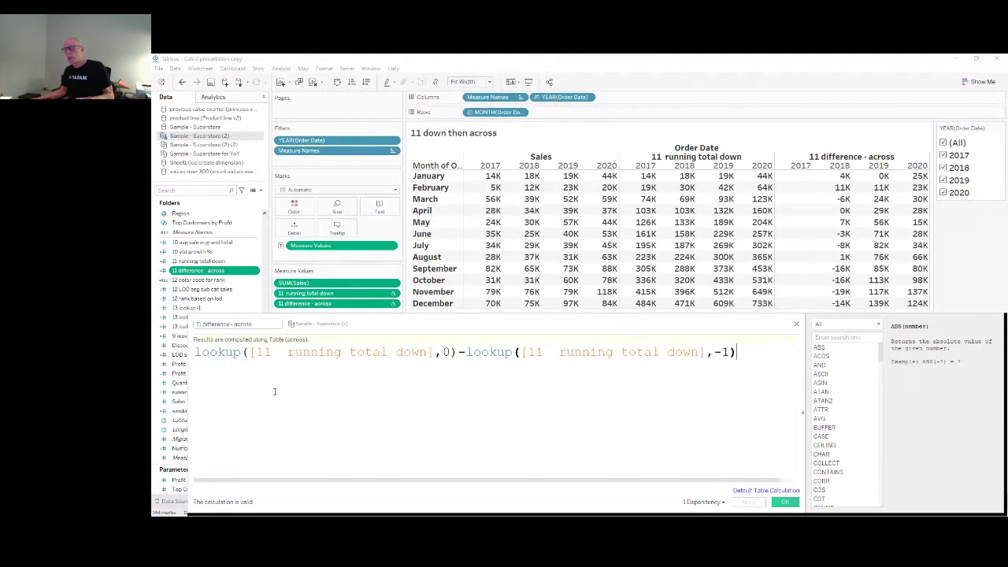
click(255, 356)
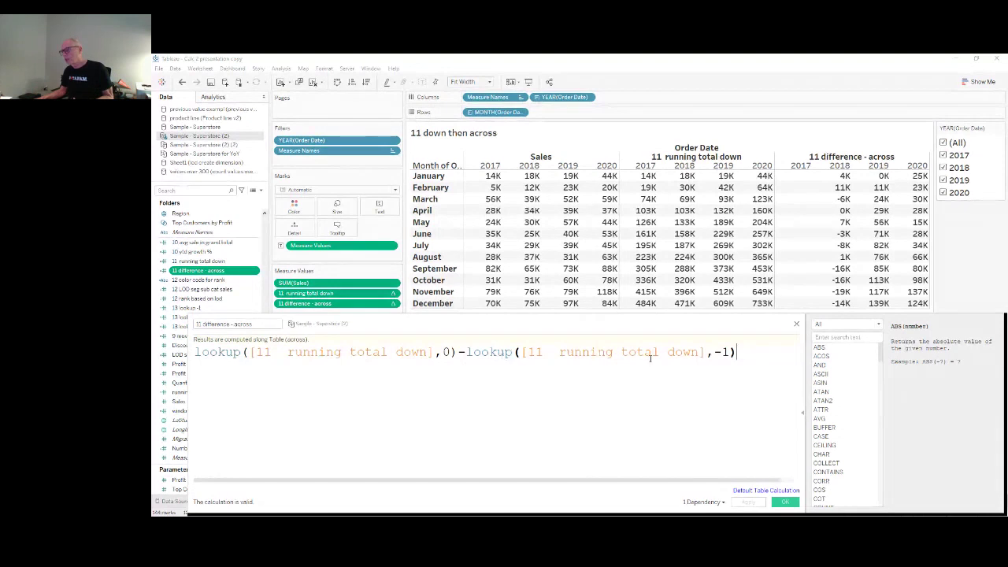
key(Return)
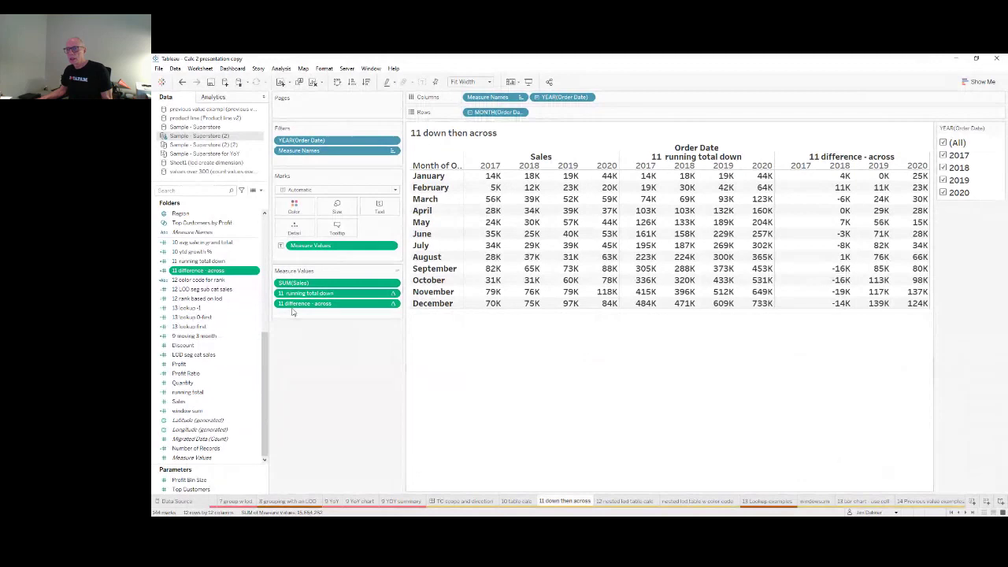
Step: Review the Compute Using directions of the nested 11 running total down and 11 difference - across calculations in the table calculation settings
click(396, 305)
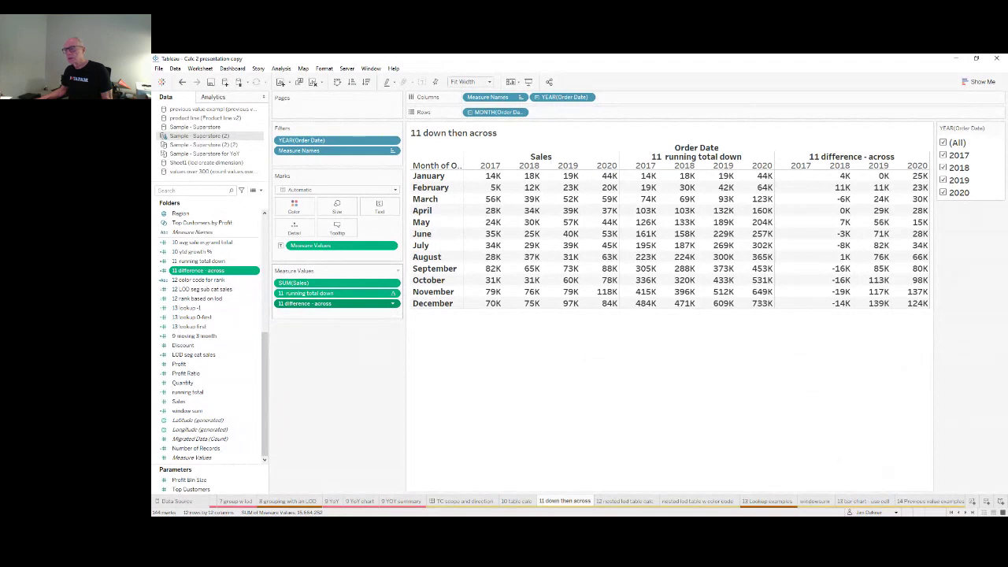
drag(775, 139, 581, 180)
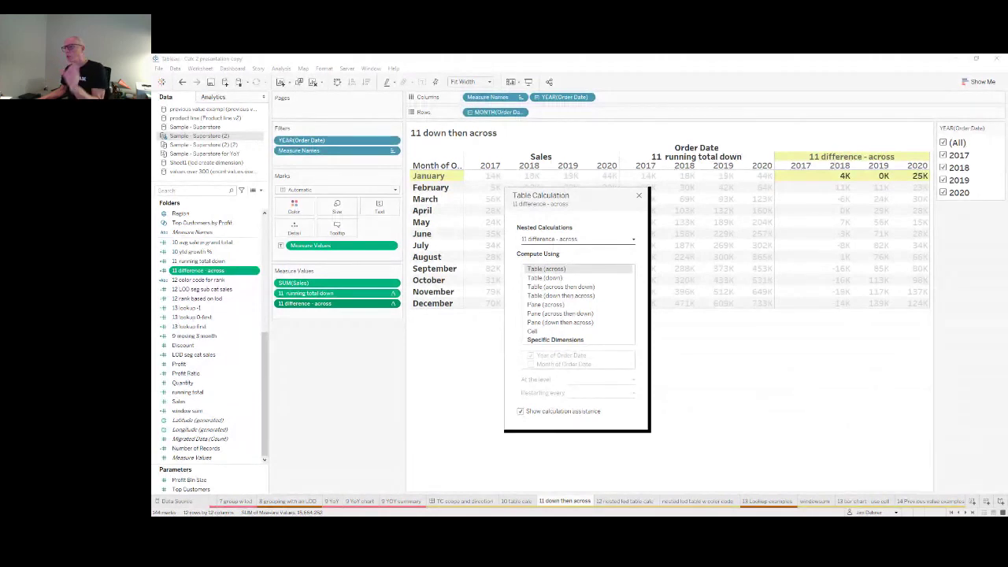
click(544, 277)
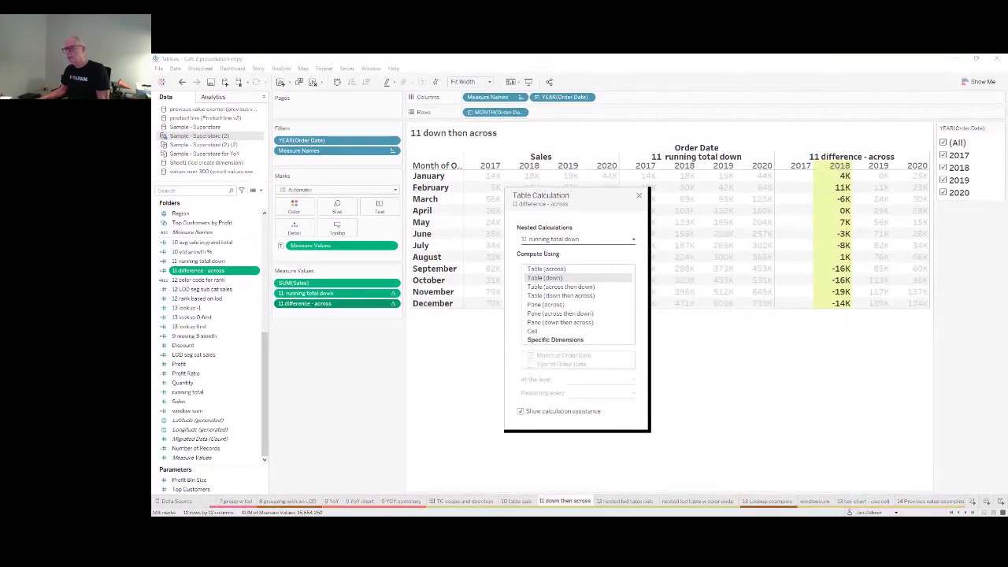
click(557, 249)
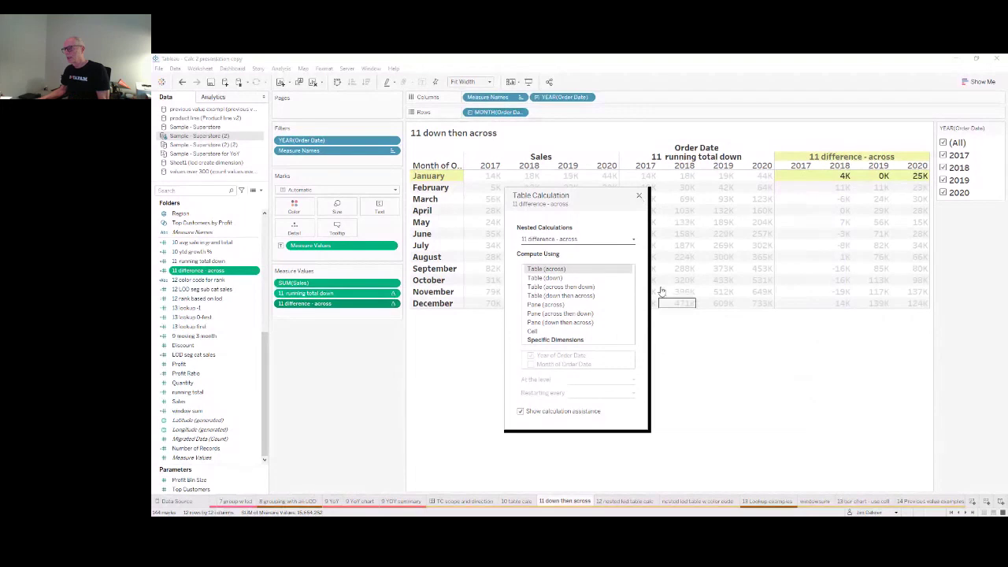
click(754, 333)
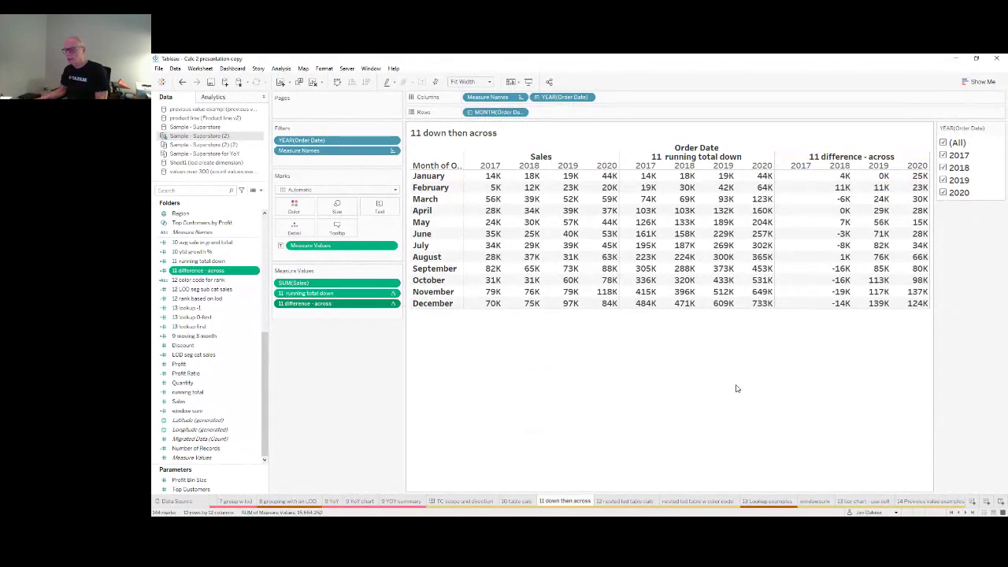
Step: Go to the 12 nested lod table calc sheet and review the FIXED formula of the 12 LOD seg sub cat sales field
click(611, 501)
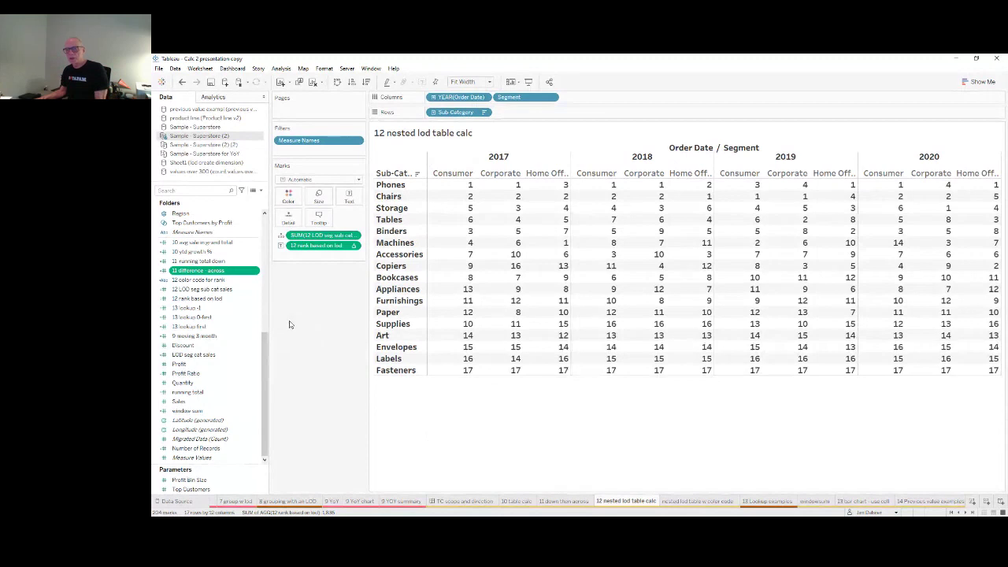
click(203, 289)
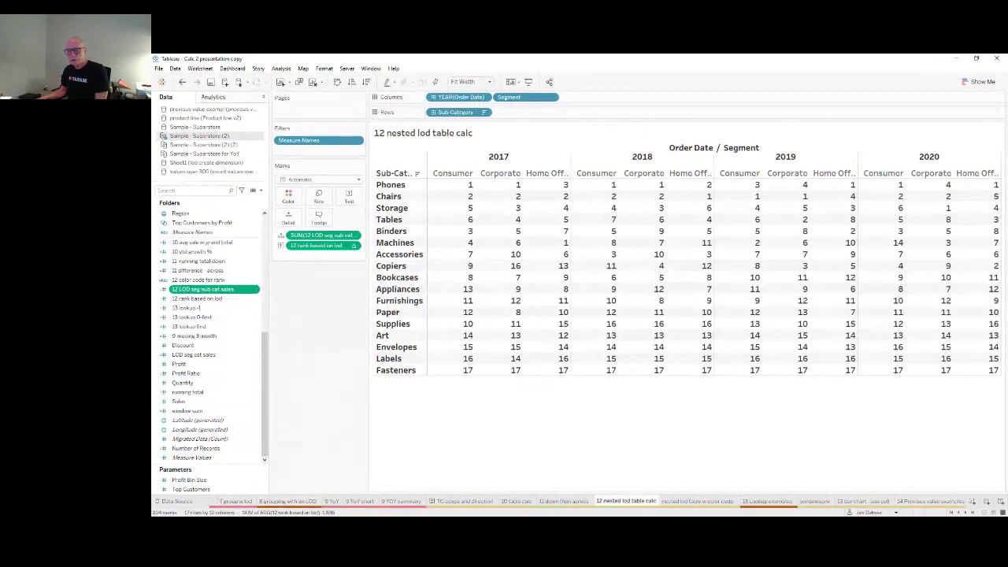
click(223, 341)
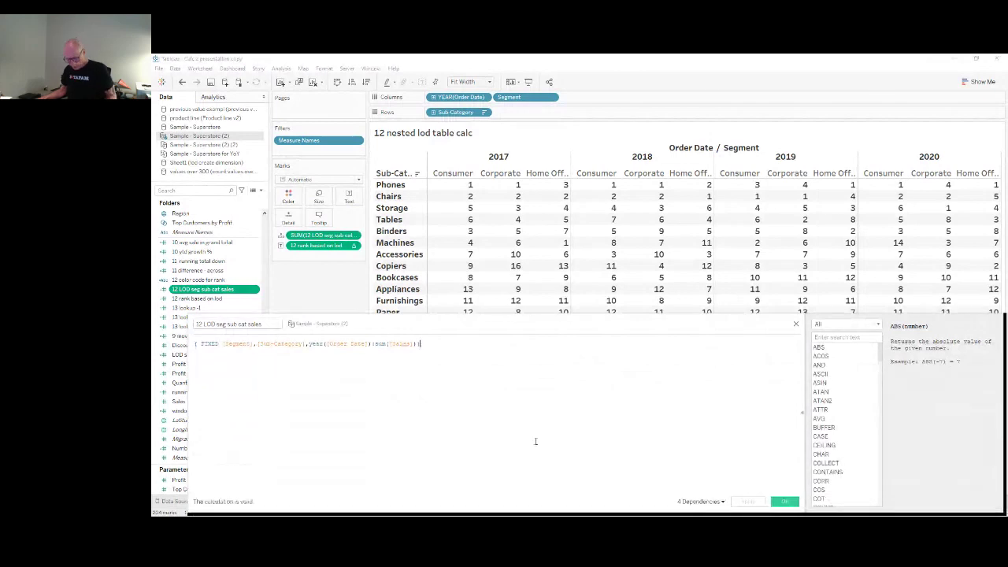
scroll(522, 445, up, 4)
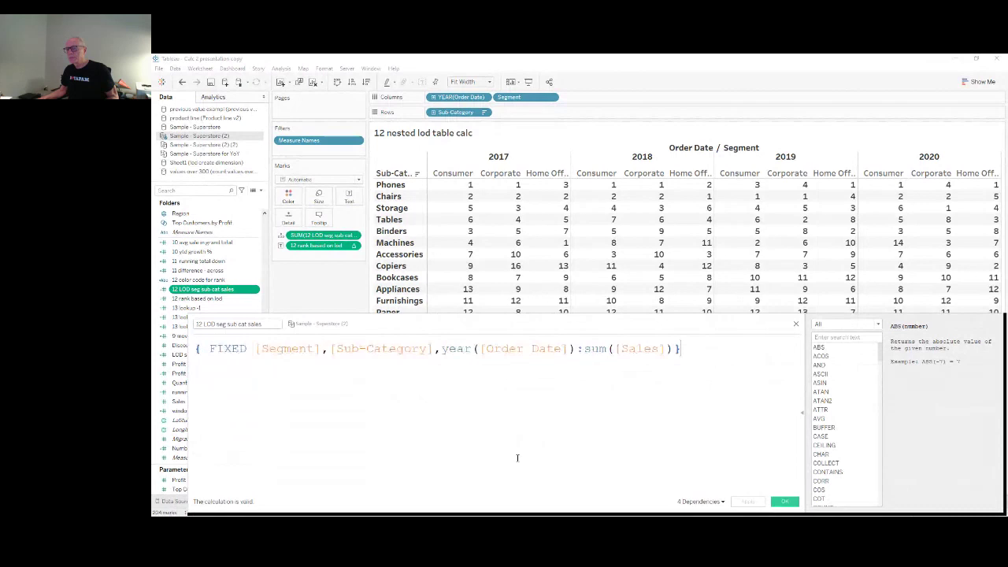
drag(541, 331, 619, 305)
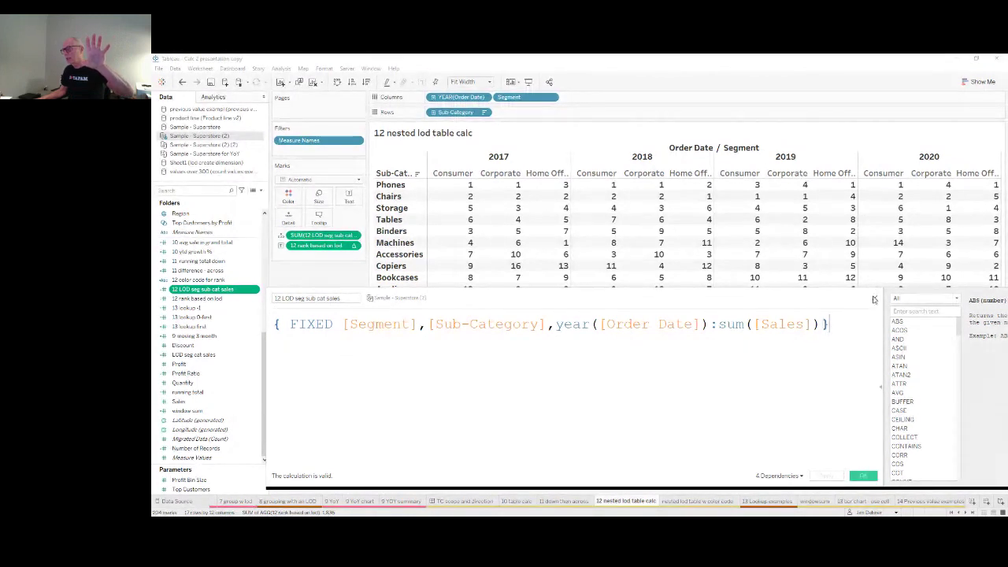
click(873, 293)
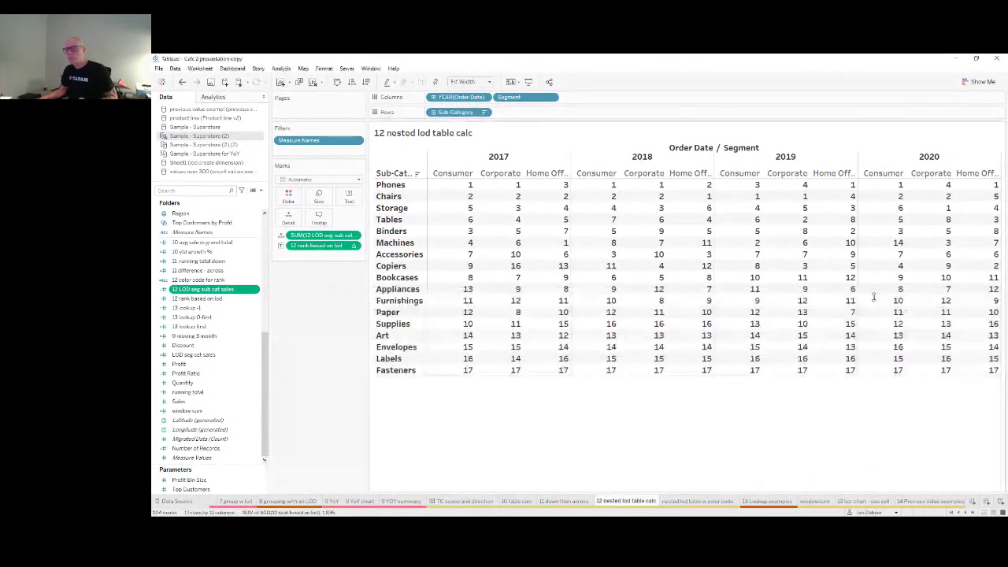
Step: Review the RANK_UNIQUE formula of the 12 rank based on lod field
click(198, 300)
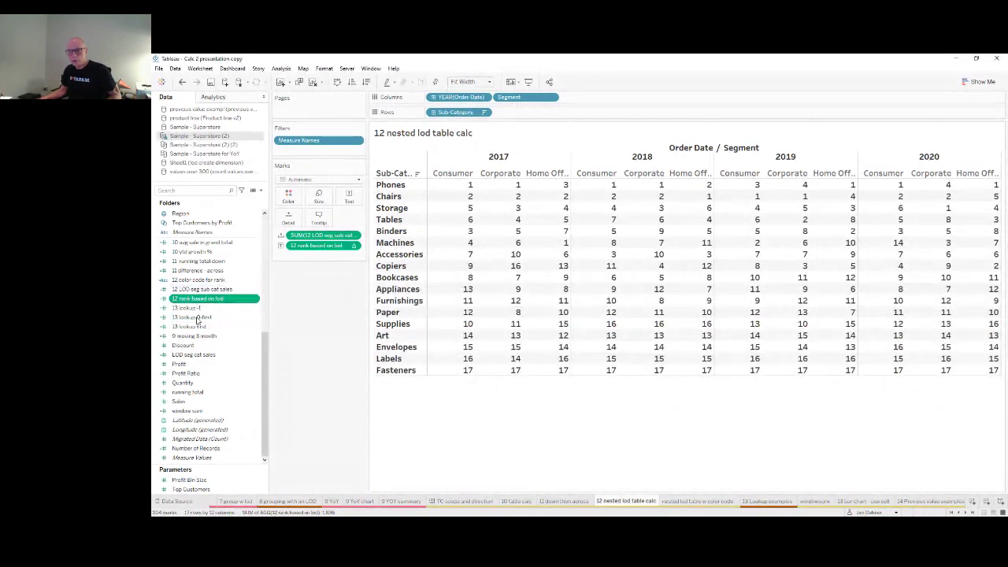
click(223, 354)
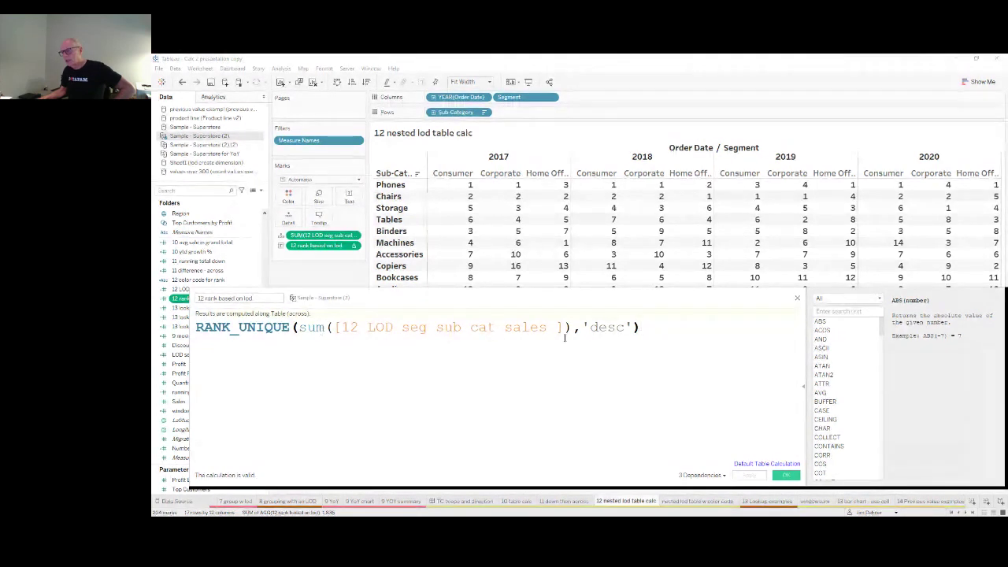
click(796, 299)
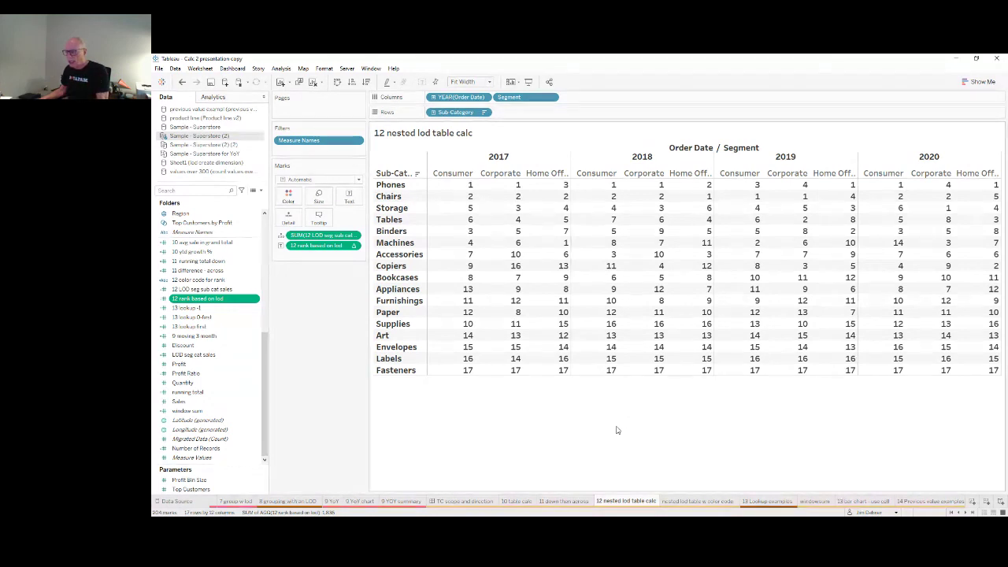
Step: Go to the nested lod table w color code sheet and review the whole formula of the 12 color code for rank field
click(677, 502)
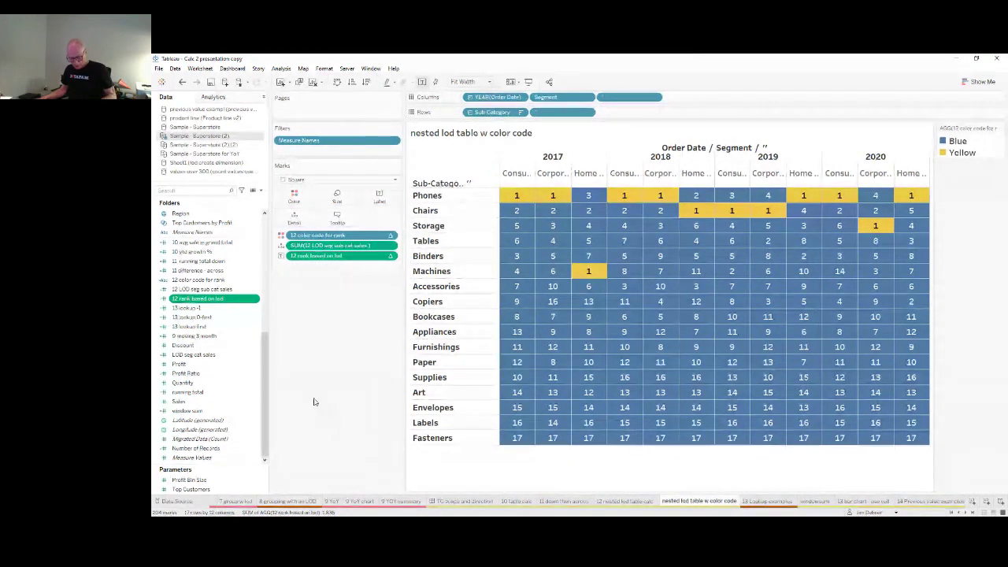
drag(197, 280, 201, 285)
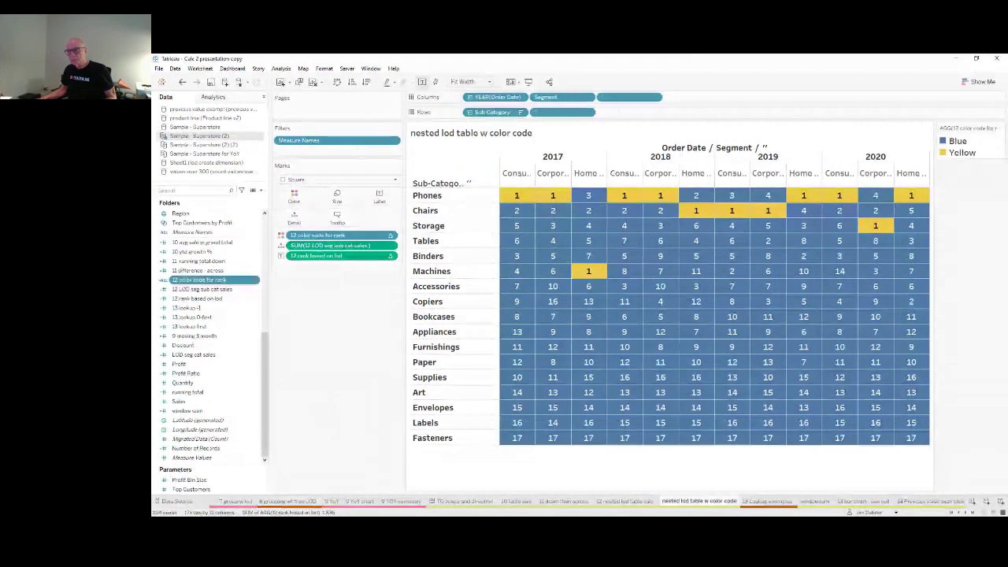
drag(352, 290, 587, 274)
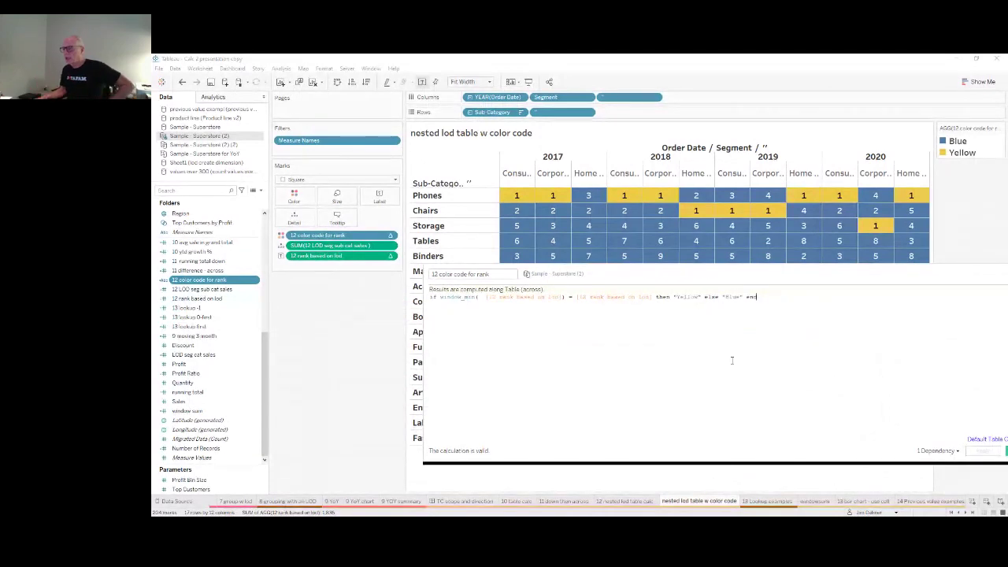
drag(631, 275, 594, 320)
scroll(570, 439, up, 4)
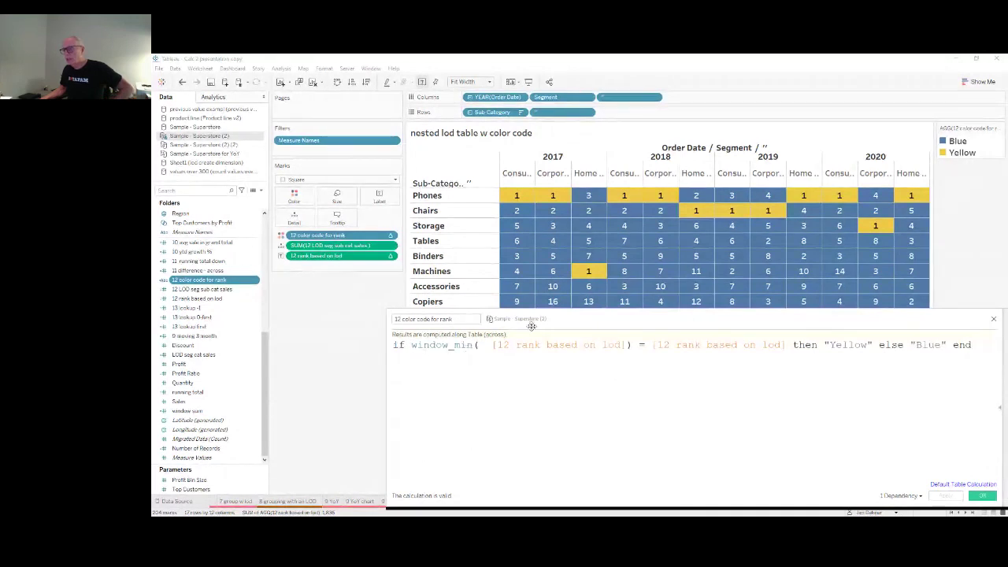
drag(531, 325, 429, 321)
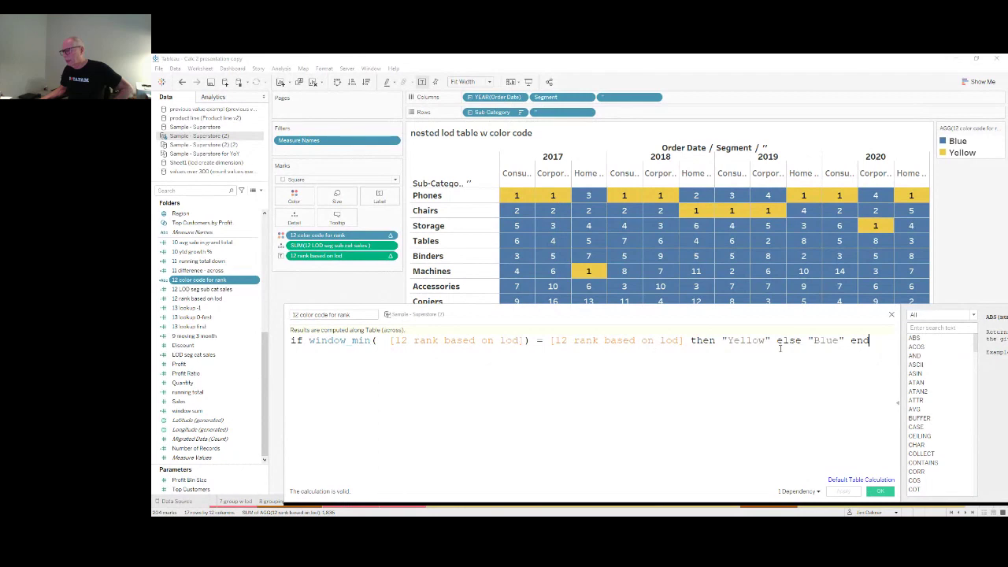
click(893, 315)
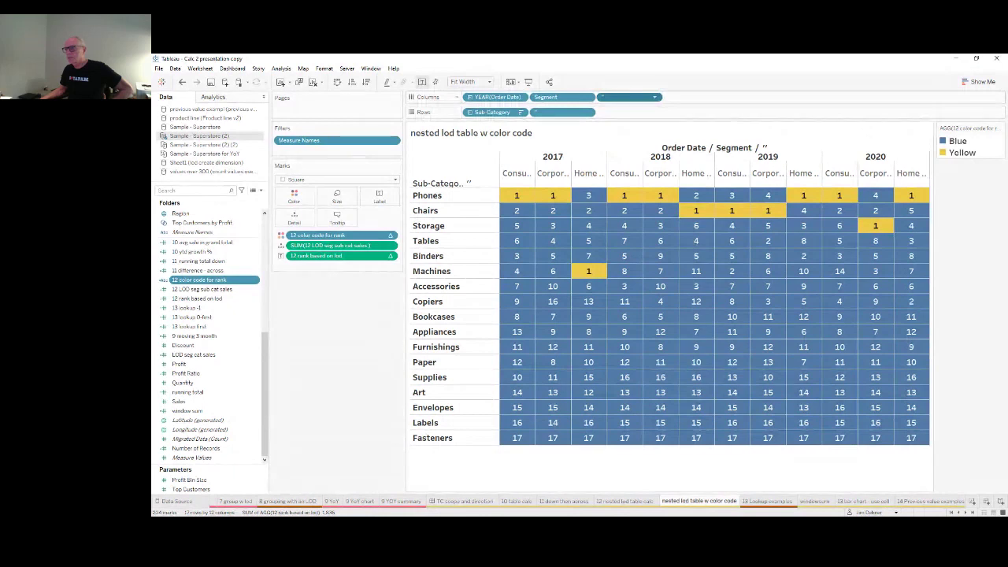
Step: Hide the headers of the blank placeholder fields on Columns and Rows in the color-coded table
click(621, 142)
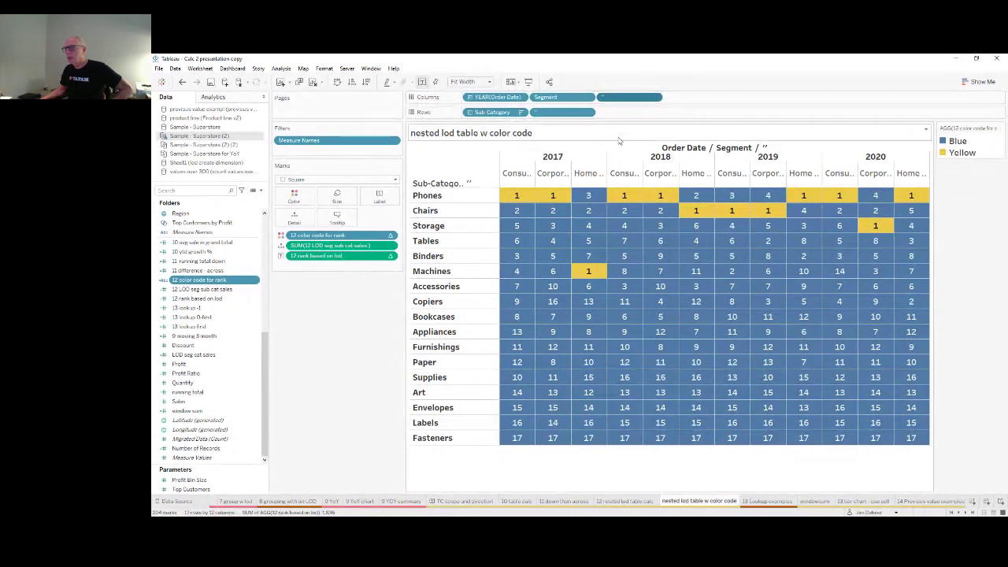
right_click(554, 113)
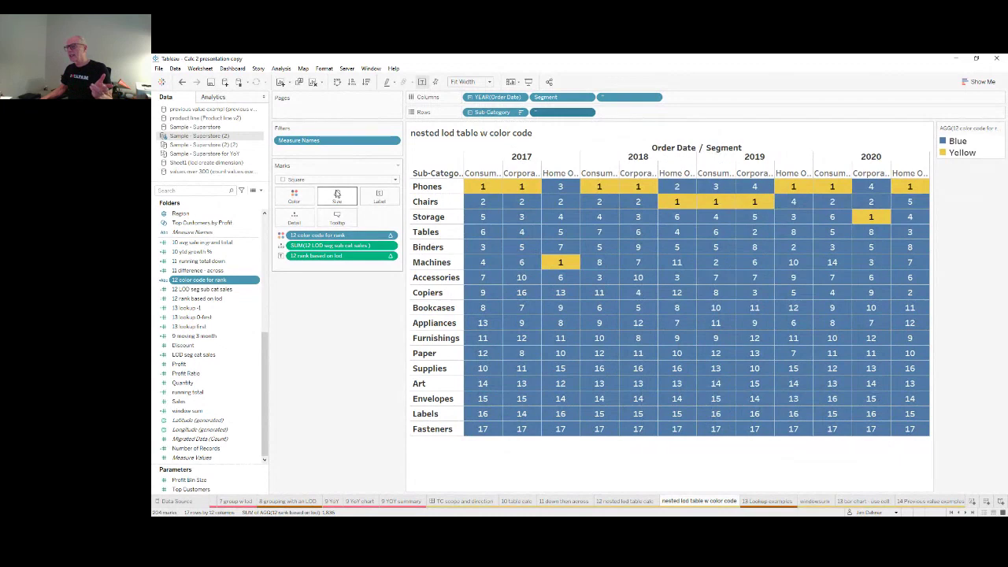
Step: Try a smaller size for the square marks, and restore the size that fills the cells completely
click(337, 196)
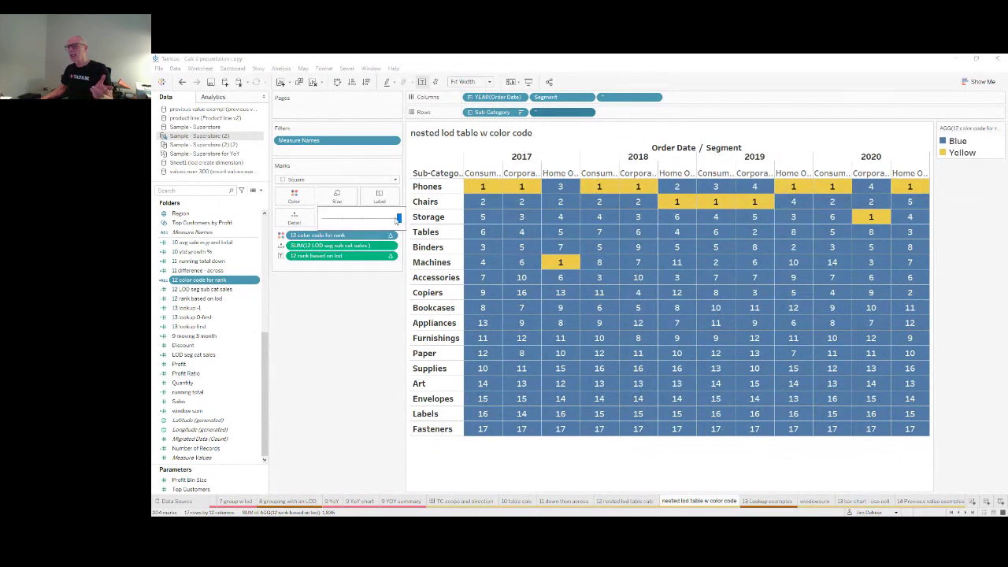
drag(399, 221, 382, 218)
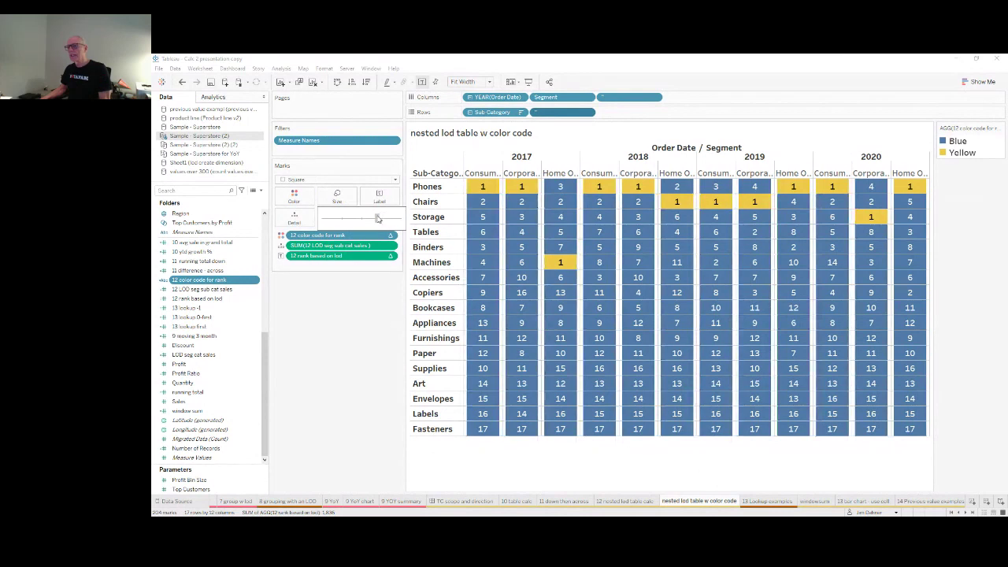
drag(376, 225, 396, 222)
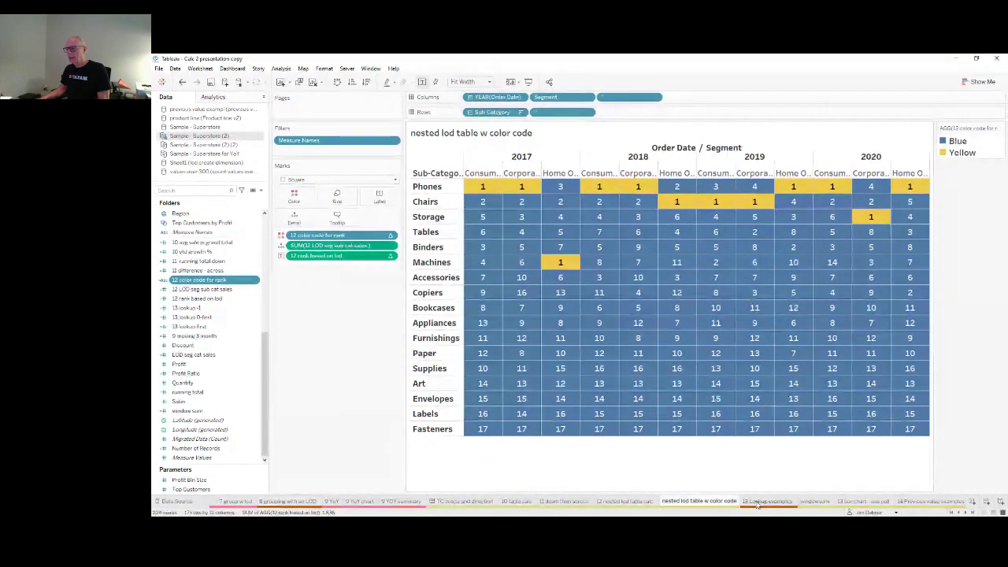
Step: Go to the windowsum sheet and review the window_sum formula of the 12 window sum sales field in enlarged text
click(813, 502)
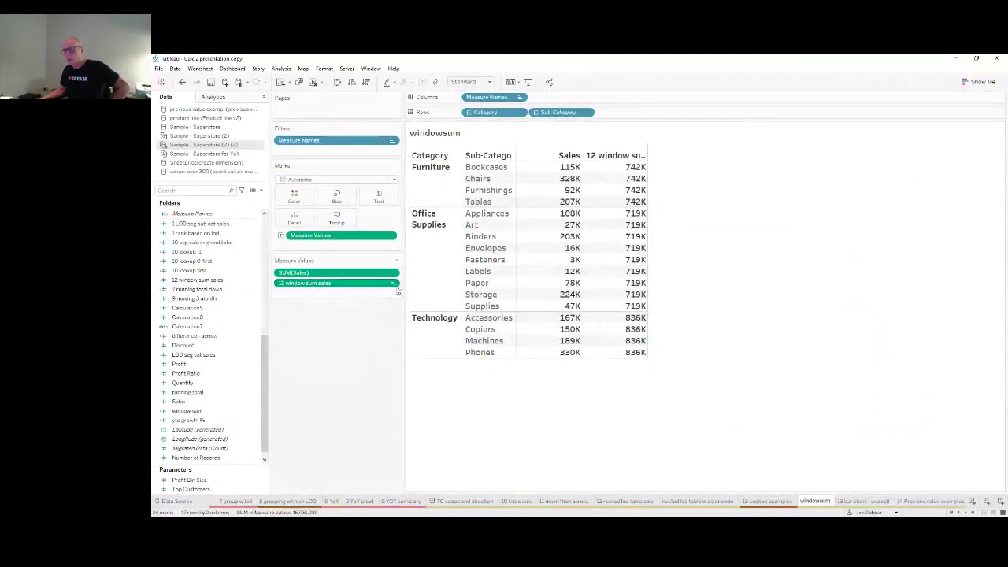
click(224, 448)
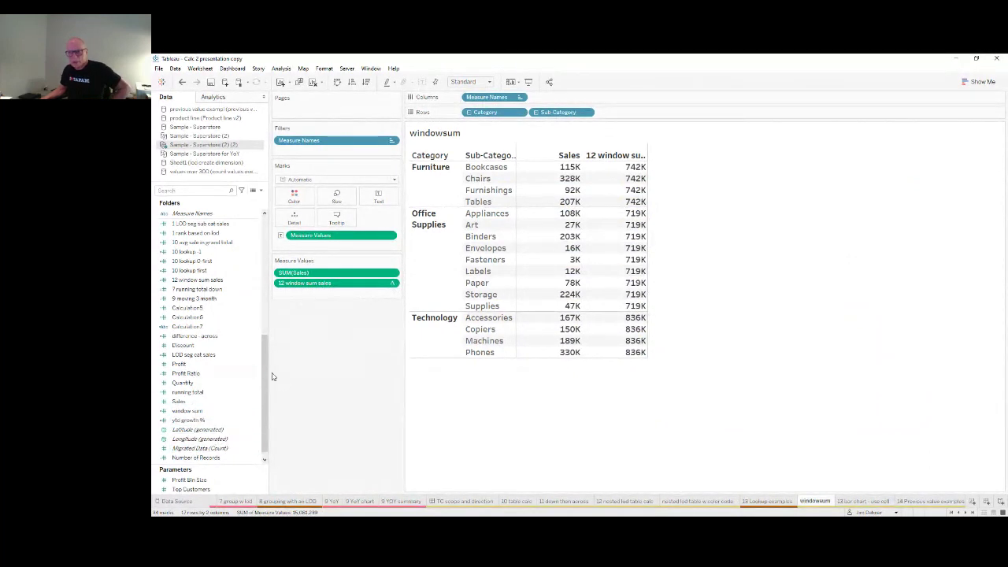
click(195, 280)
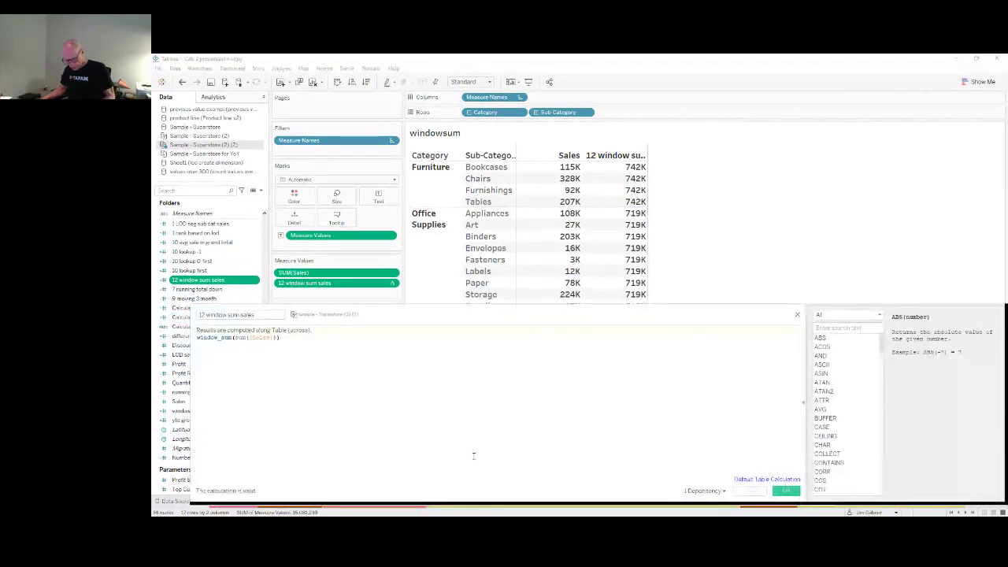
scroll(473, 455, up, 5)
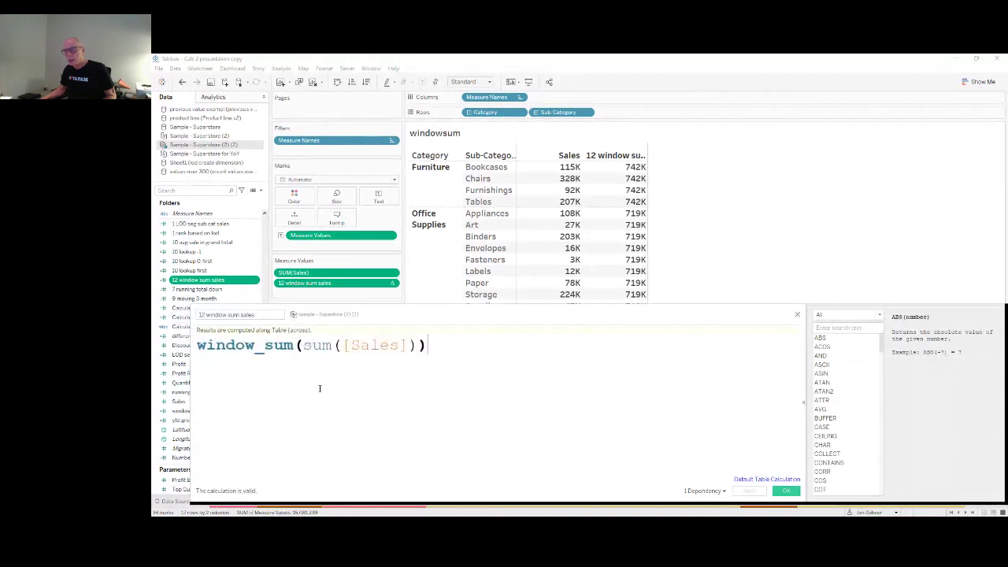
drag(471, 319, 468, 293)
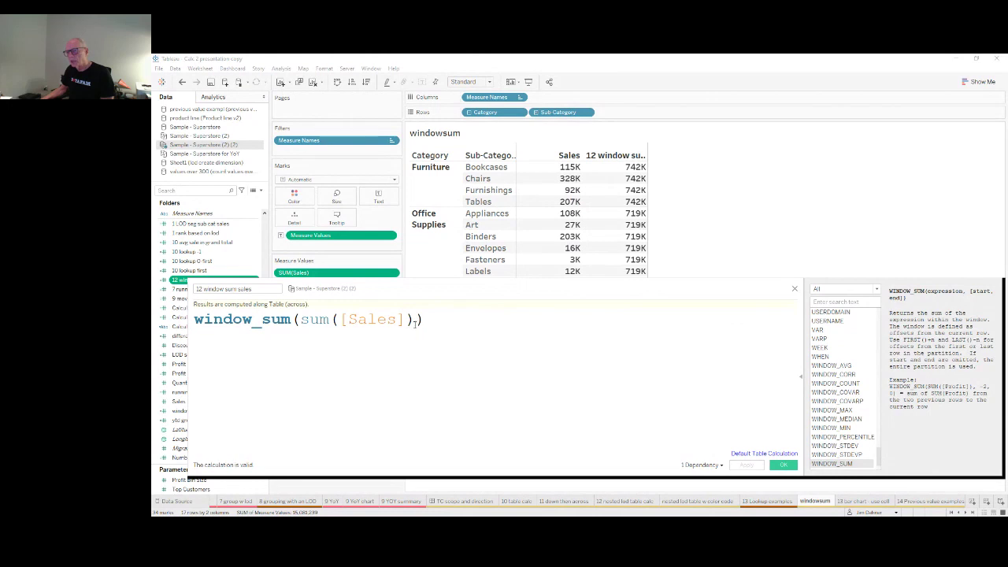
click(796, 290)
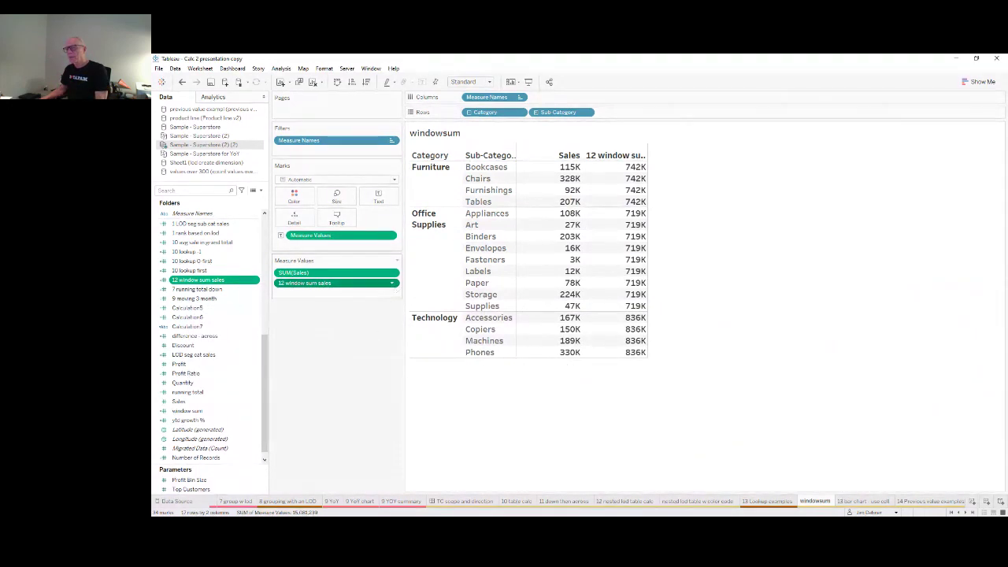
Step: Open the table calculation settings of 12 window sum sales beside the table and examine the scope computed with Specific Dimensions
click(392, 283)
drag(554, 204, 777, 162)
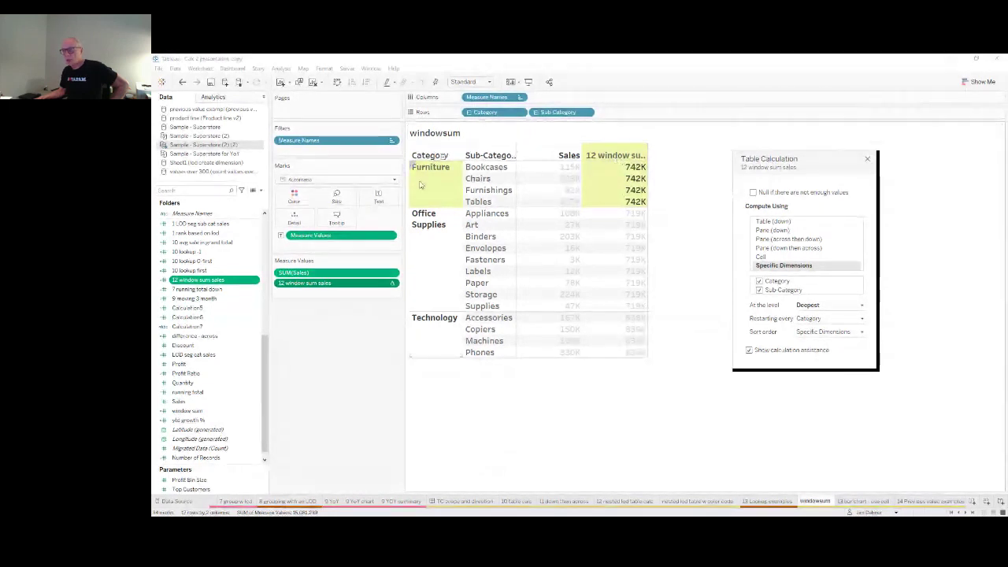
mouse_move(602, 200)
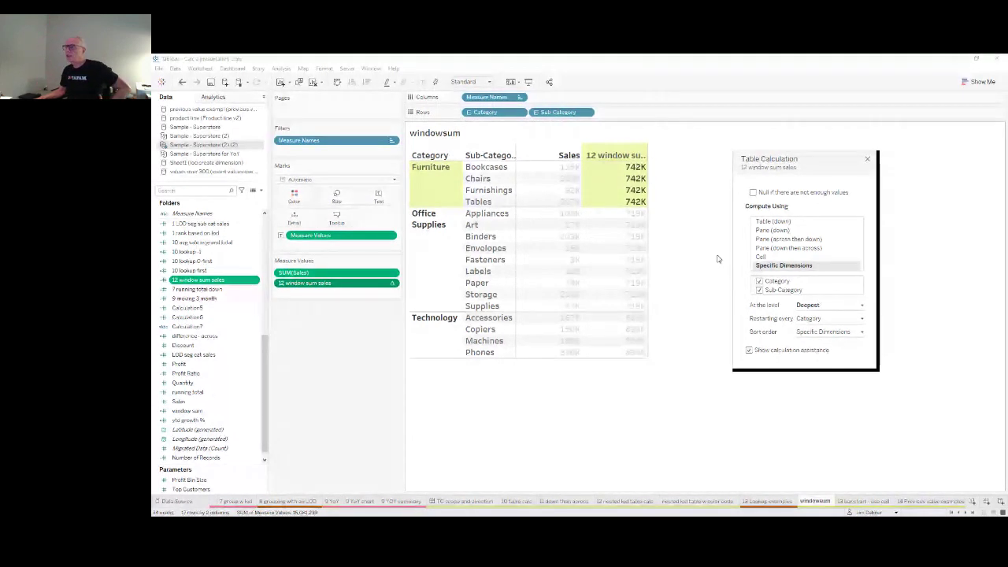
mouse_move(627, 268)
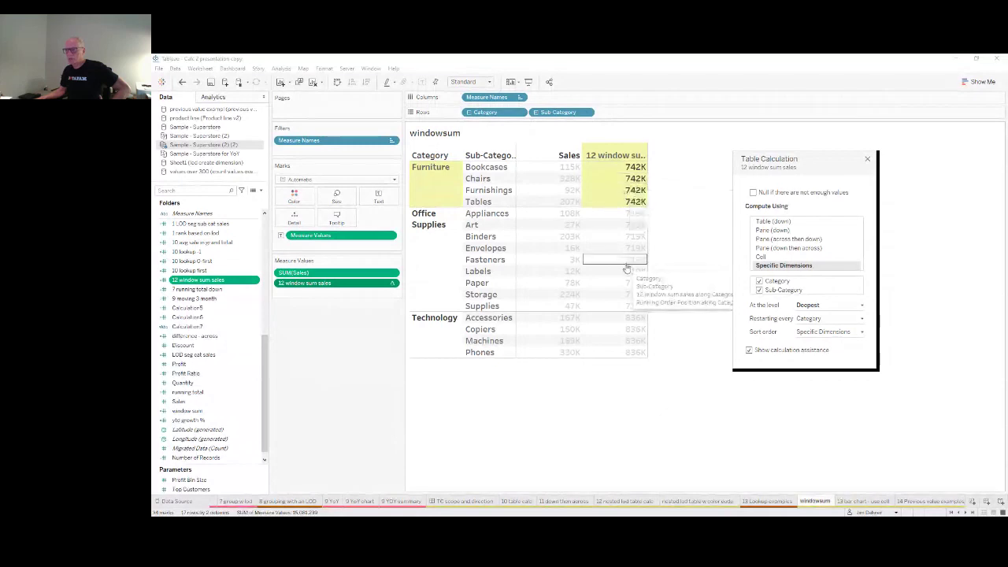
Step: Compare Compute Using options Table (down), Pane (down) and Specific Dimensions for 12 window sum sales, finishing on Table (down)
click(782, 223)
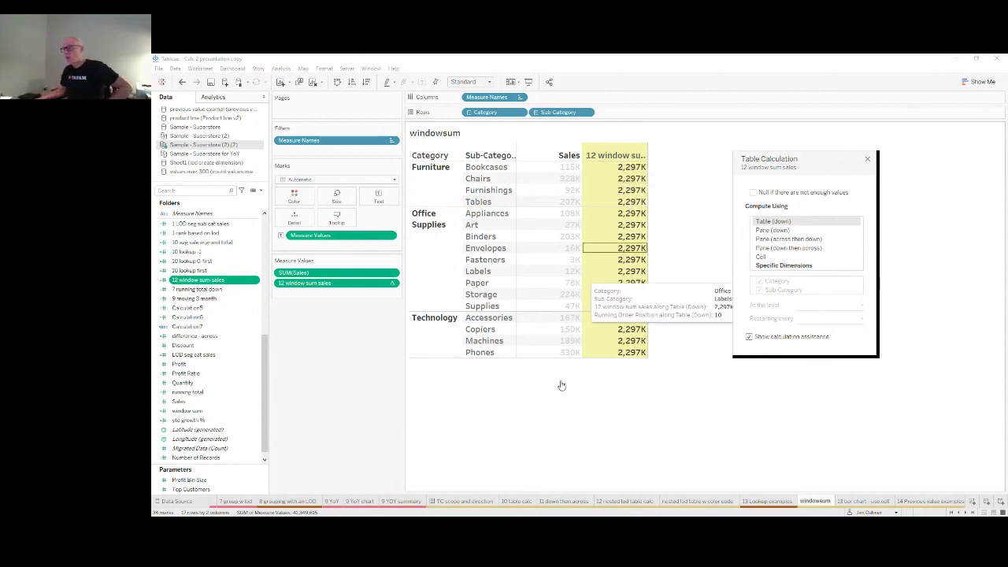
mouse_move(556, 168)
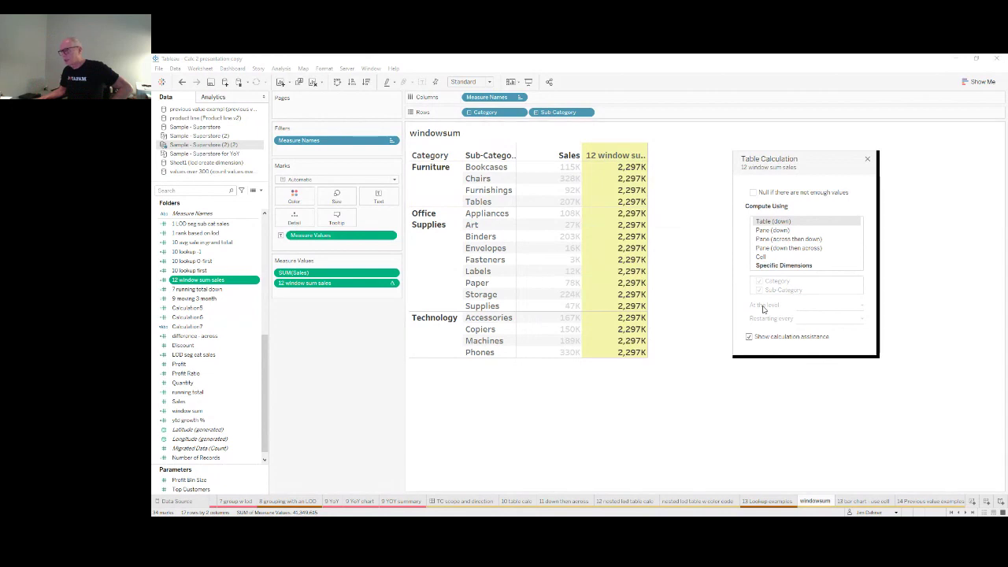
click(774, 231)
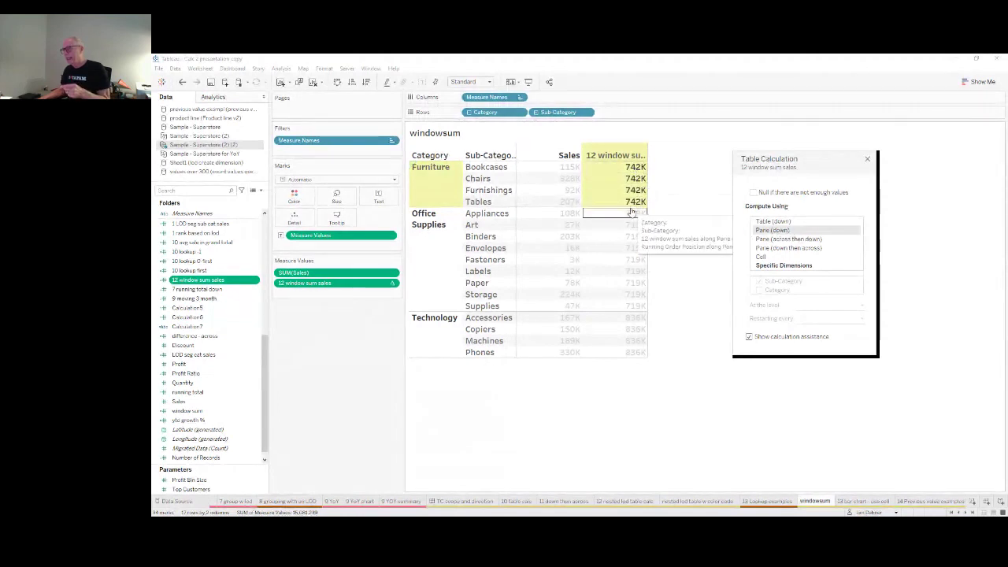
click(782, 266)
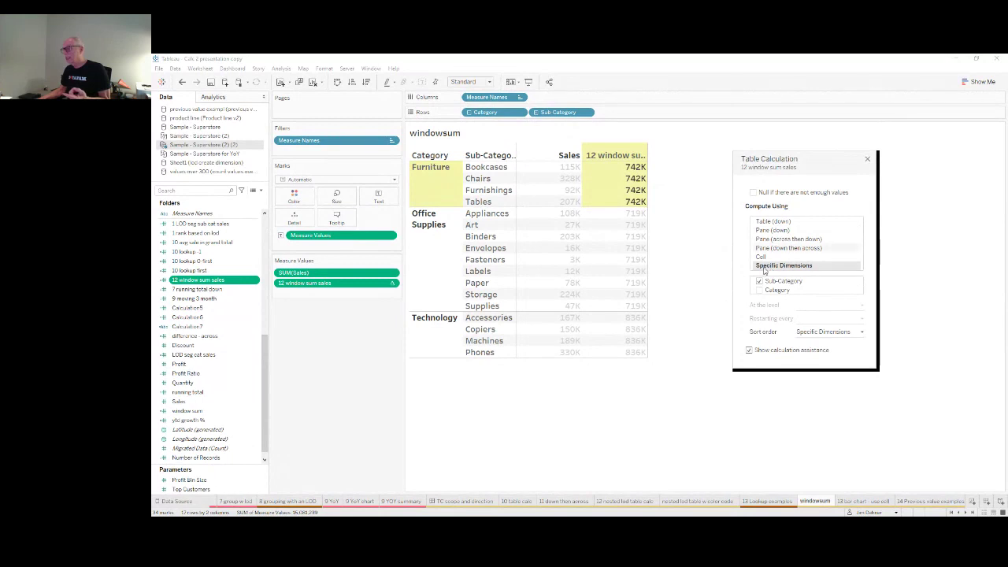
click(762, 232)
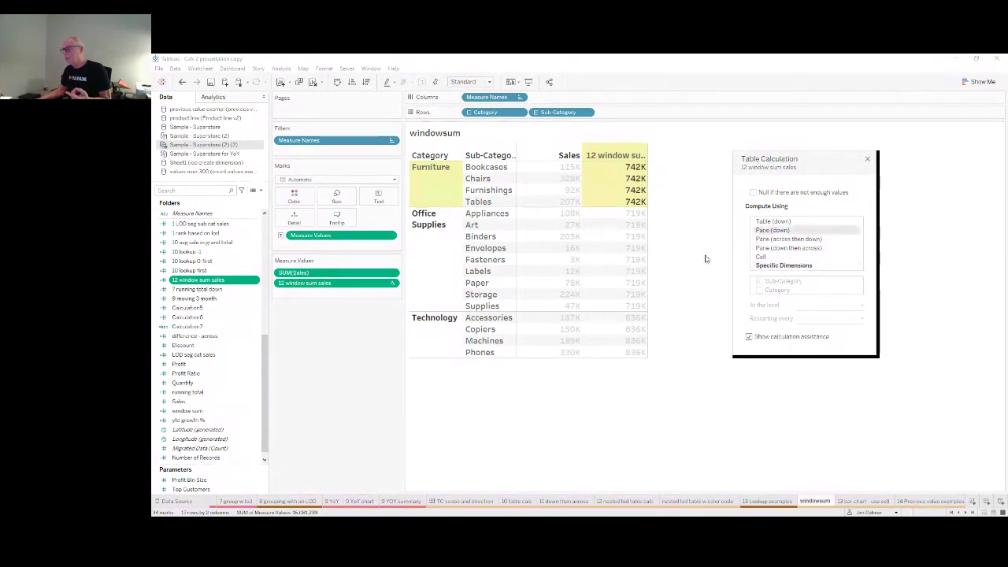
click(762, 222)
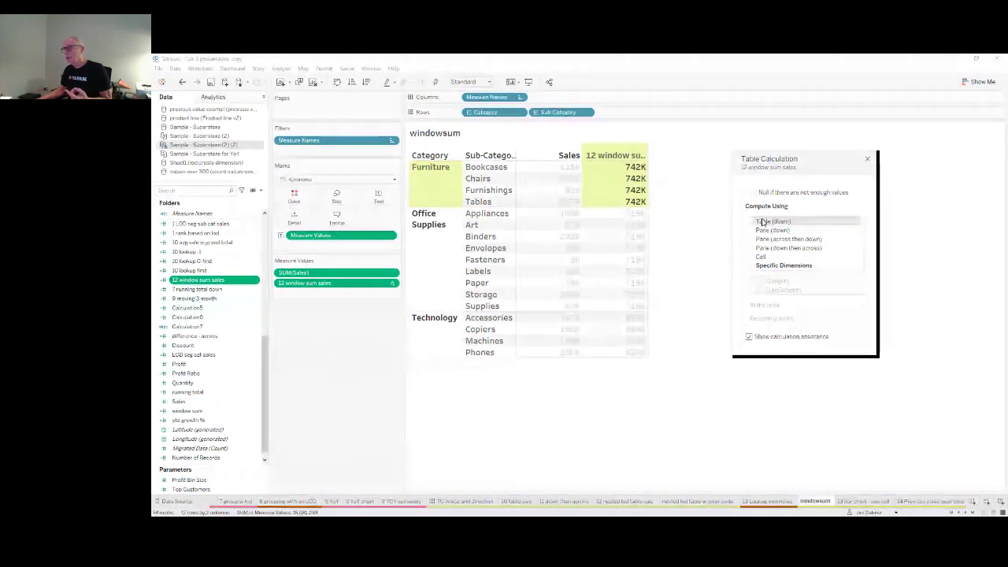
Step: Set 12 window sum sales to compute using Pane (down), and close its table calculation settings
click(768, 230)
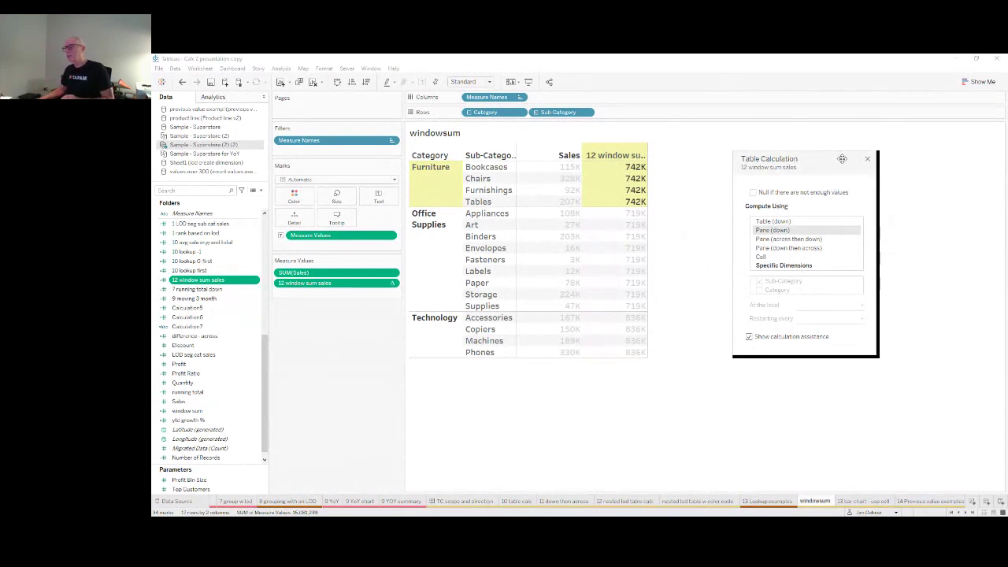
drag(837, 158, 774, 141)
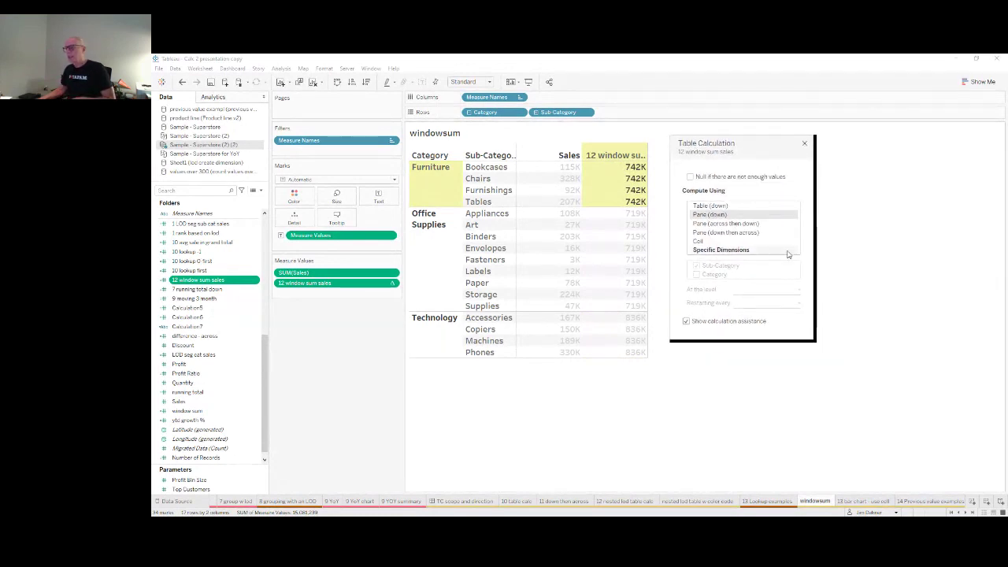
click(804, 143)
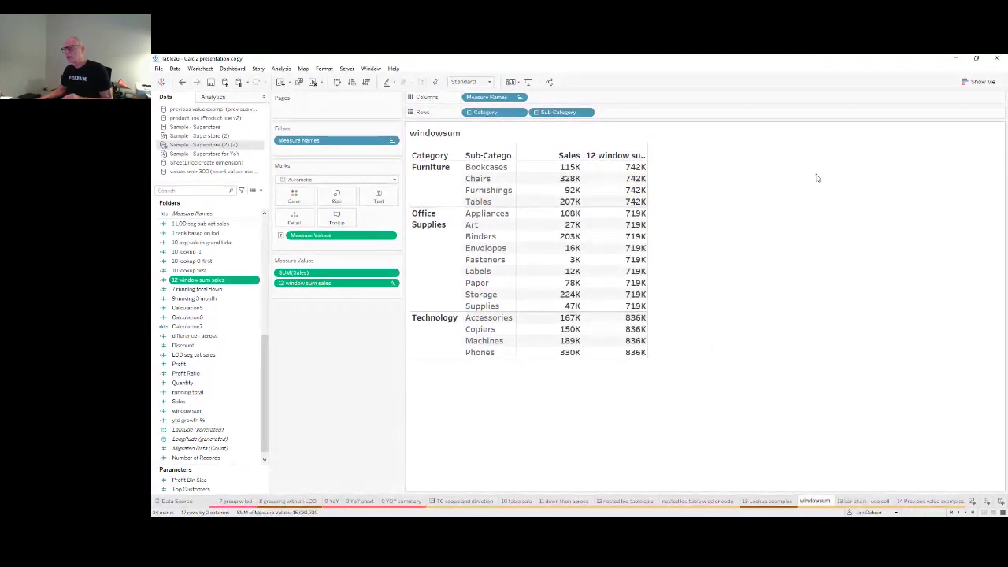
Step: Go to the 13 bar chart - use cell sheet and review the formula of 13 percent of total in enlarged text
click(851, 502)
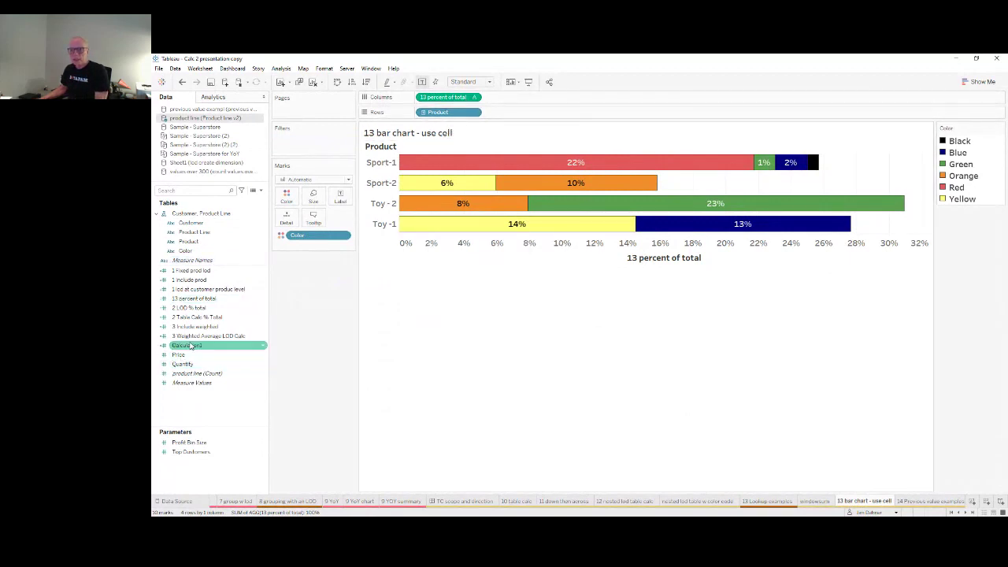
click(209, 300)
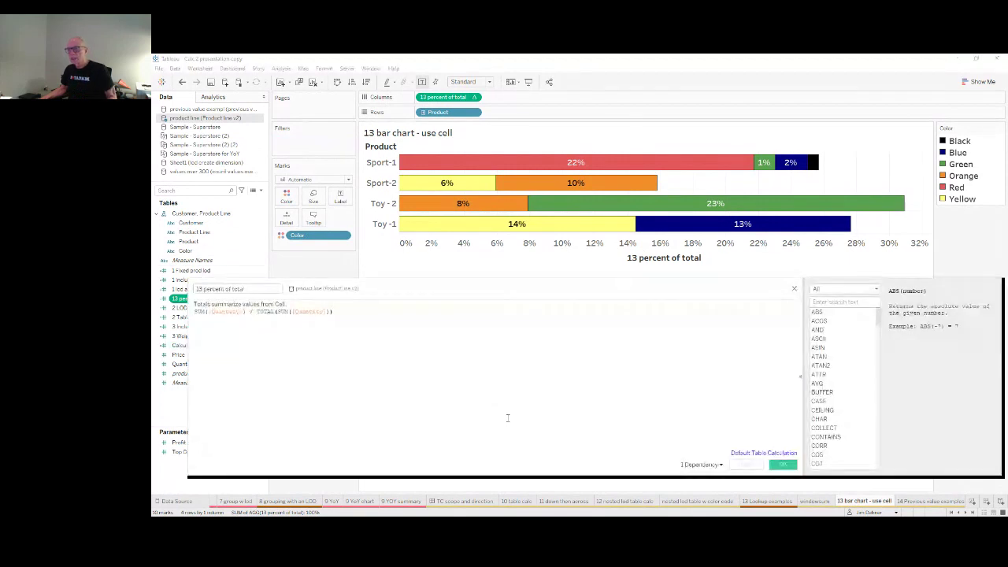
scroll(507, 417, up, 8)
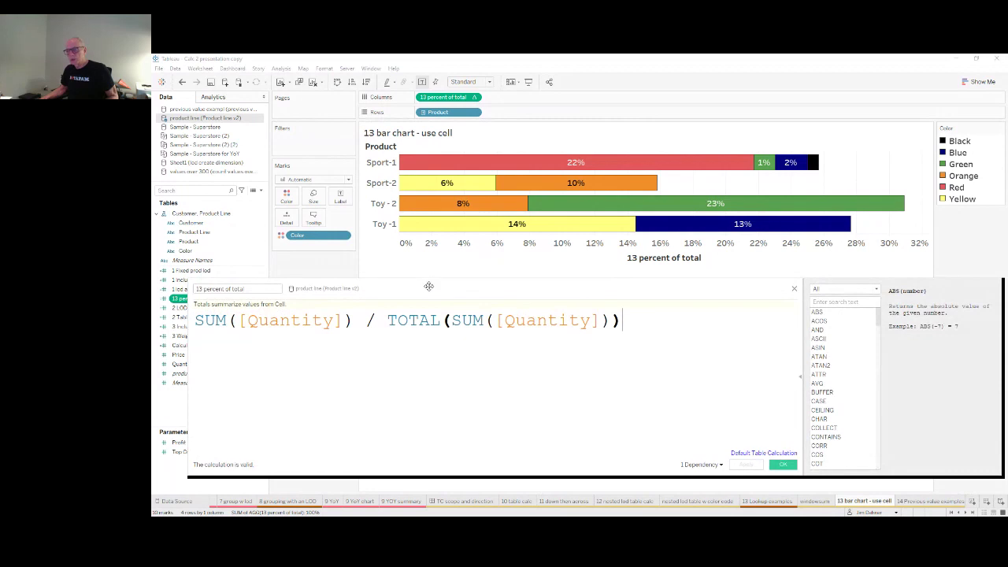
click(794, 289)
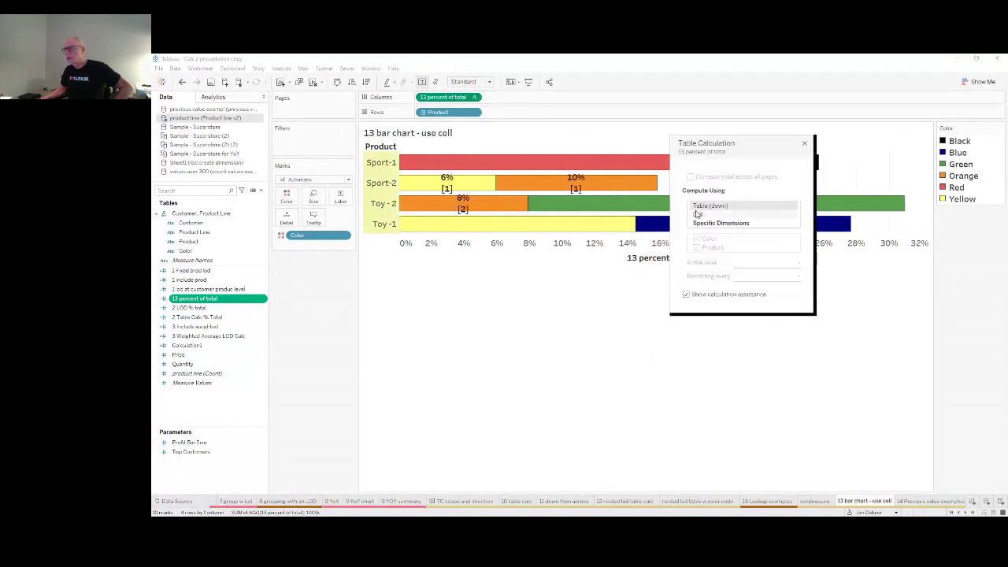
Step: Set the 13 percent of total table calculation to compute using Cell, check the bars unobstructed, and close the settings
click(698, 214)
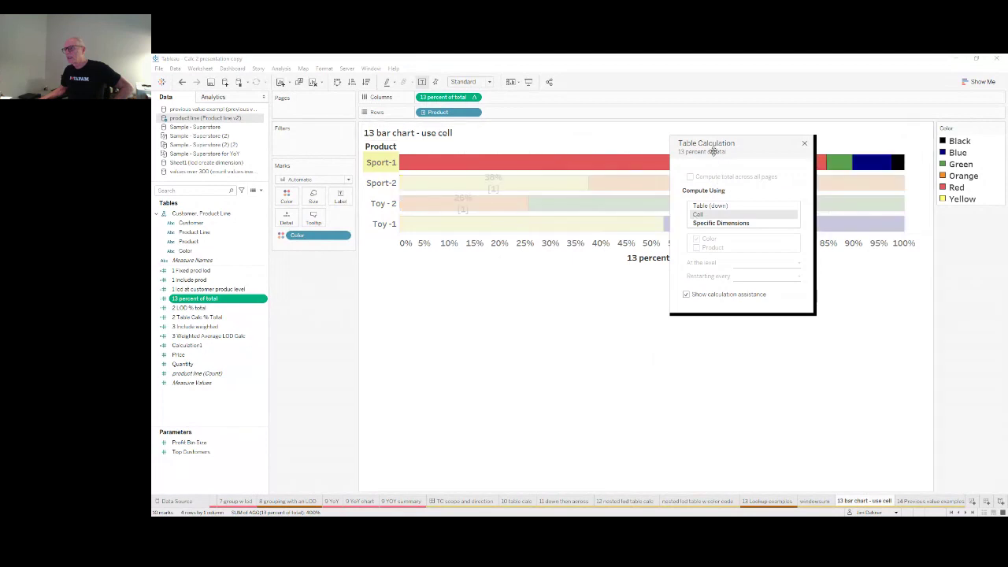
drag(712, 152, 490, 326)
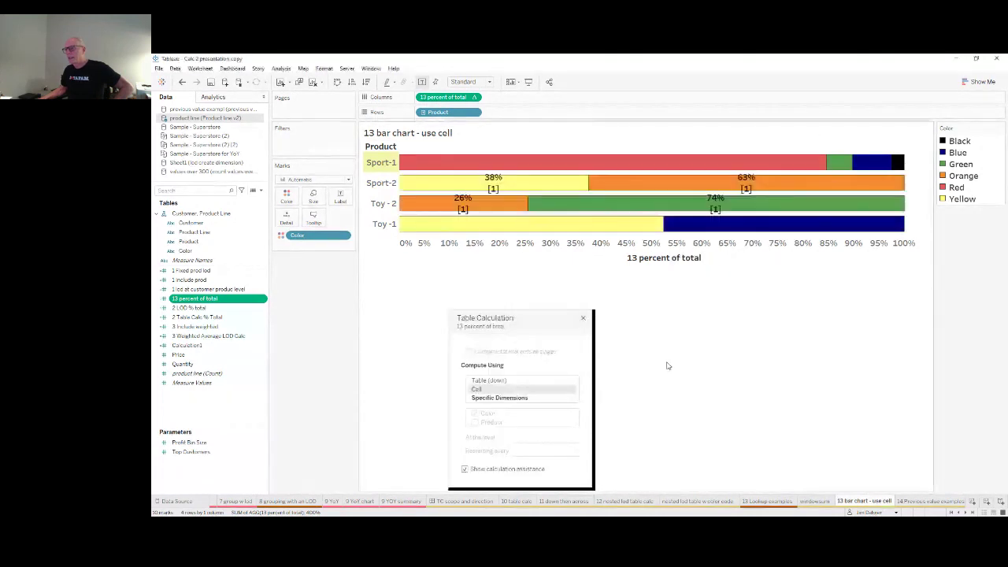
click(583, 321)
mouse_move(485, 220)
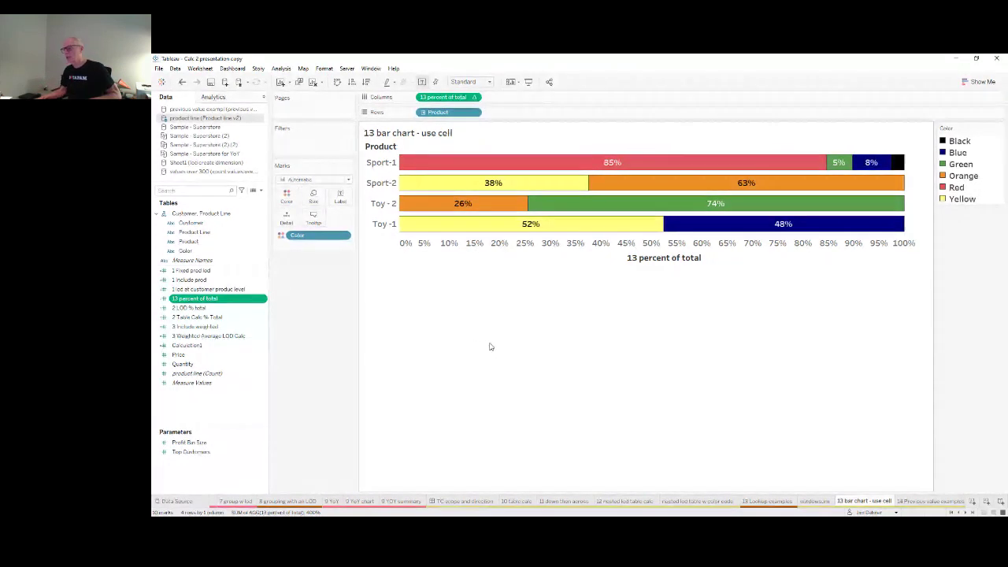
Step: Go to the 14 Previous value examples sheet and review the 14 previous value formula with the PREVIOUS_VALUE function description
click(927, 500)
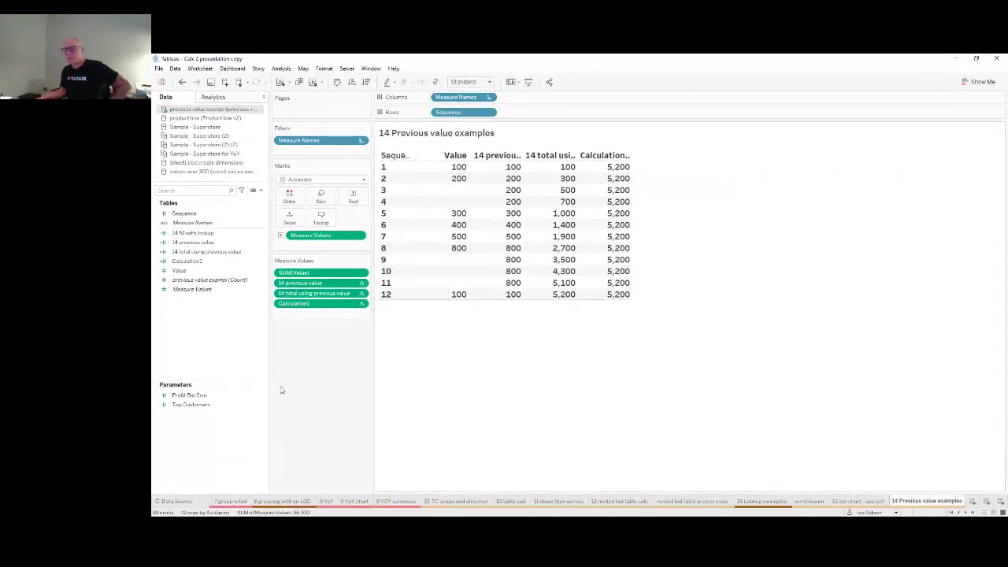
click(193, 242)
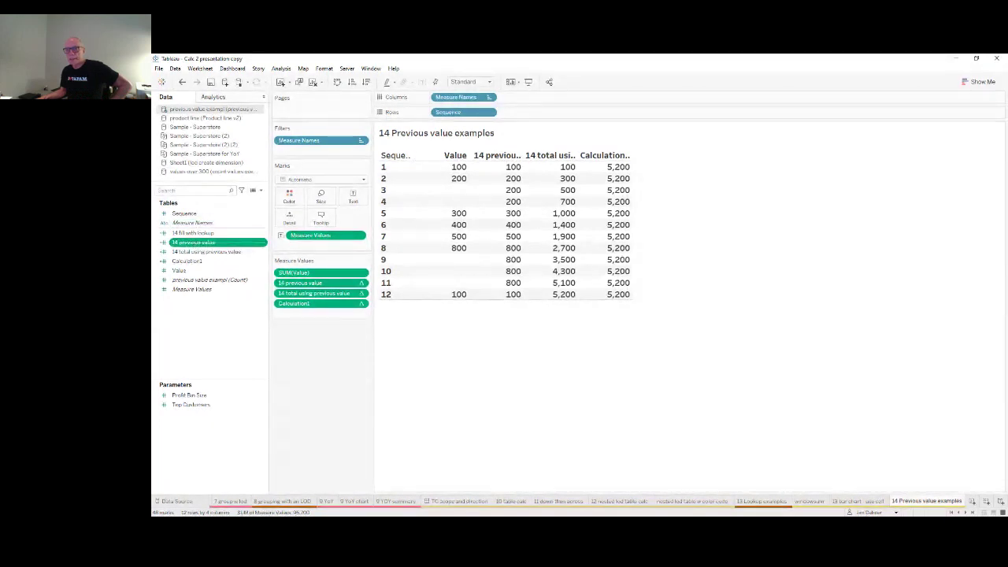
click(216, 289)
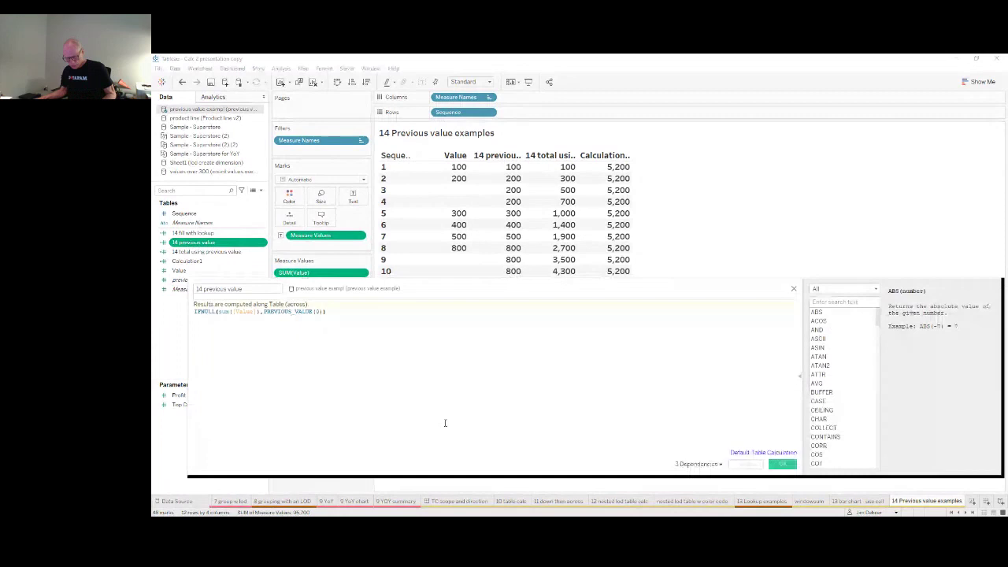
ctrl+scroll(463, 416, up, 3)
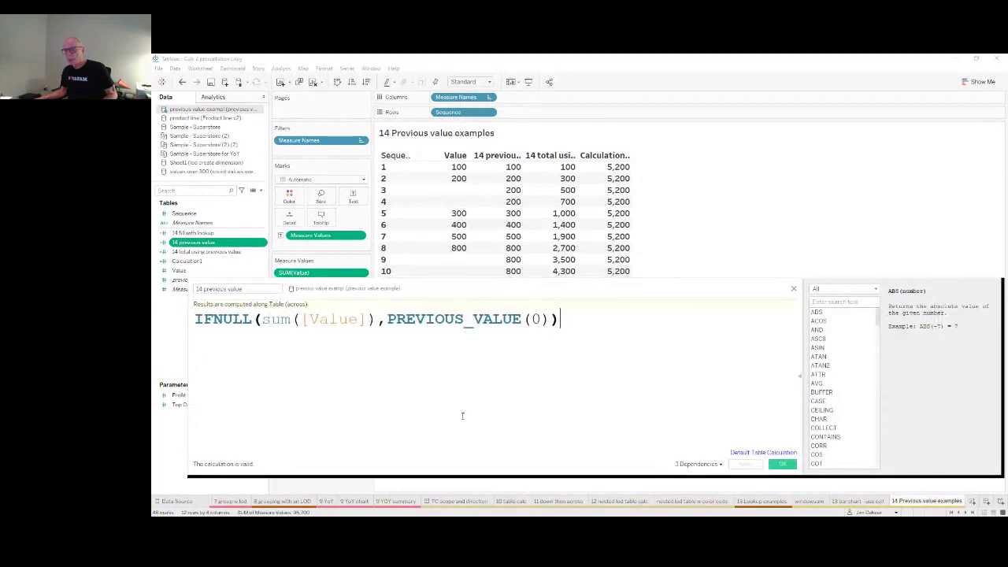
click(462, 319)
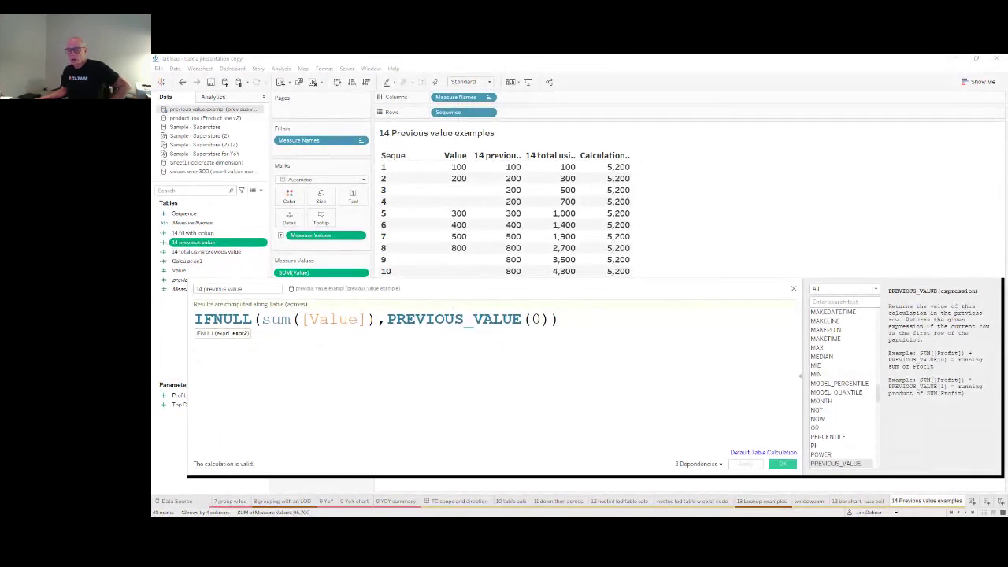
click(793, 289)
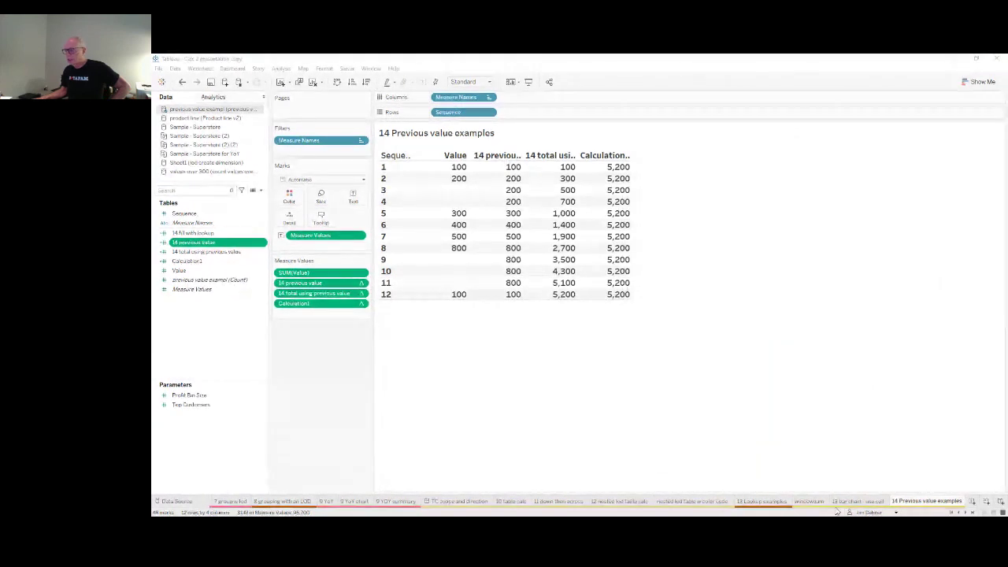
Step: Reopen the formula of the 14 previous value field and enlarge its text
click(825, 425)
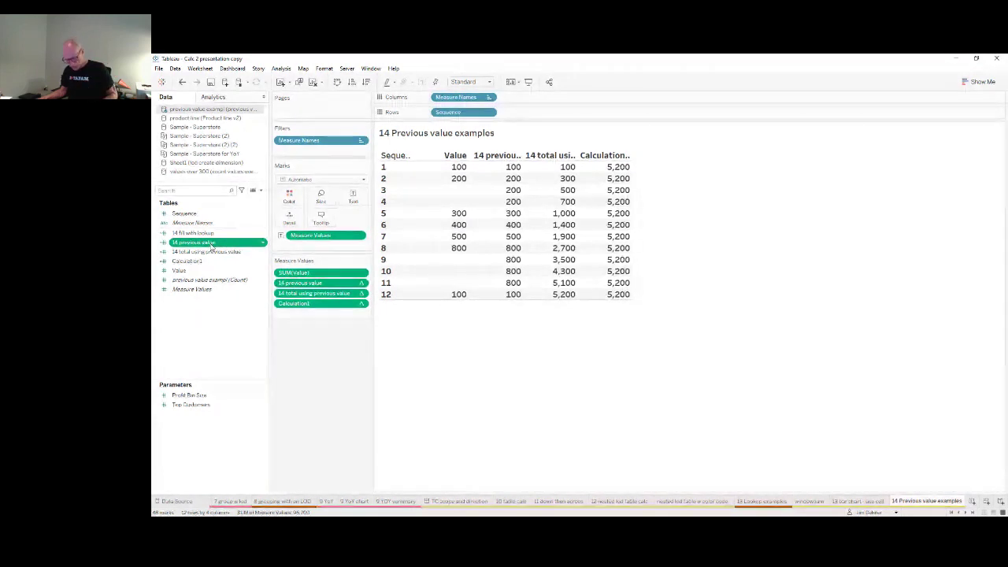
ctrl+click(205, 250)
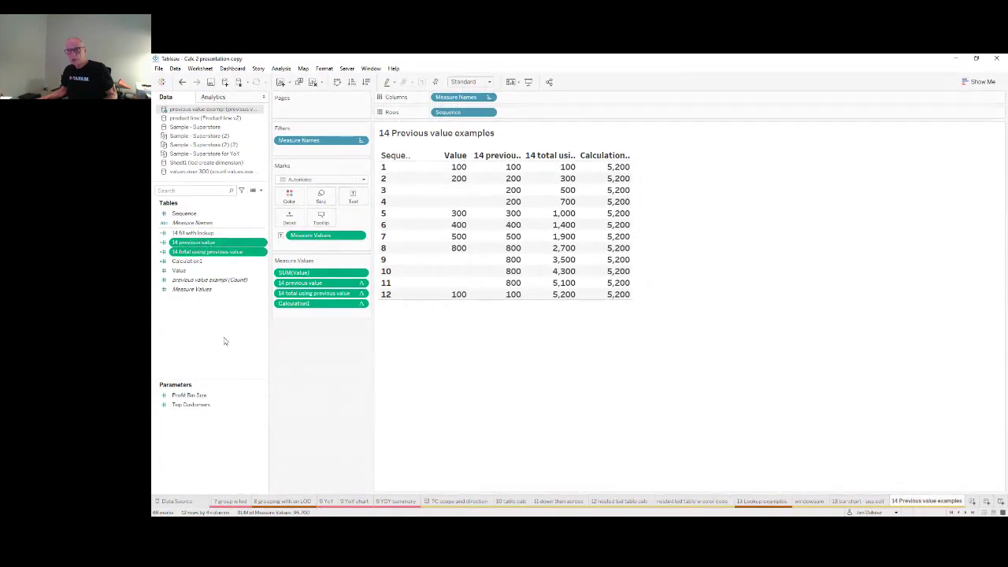
click(219, 244)
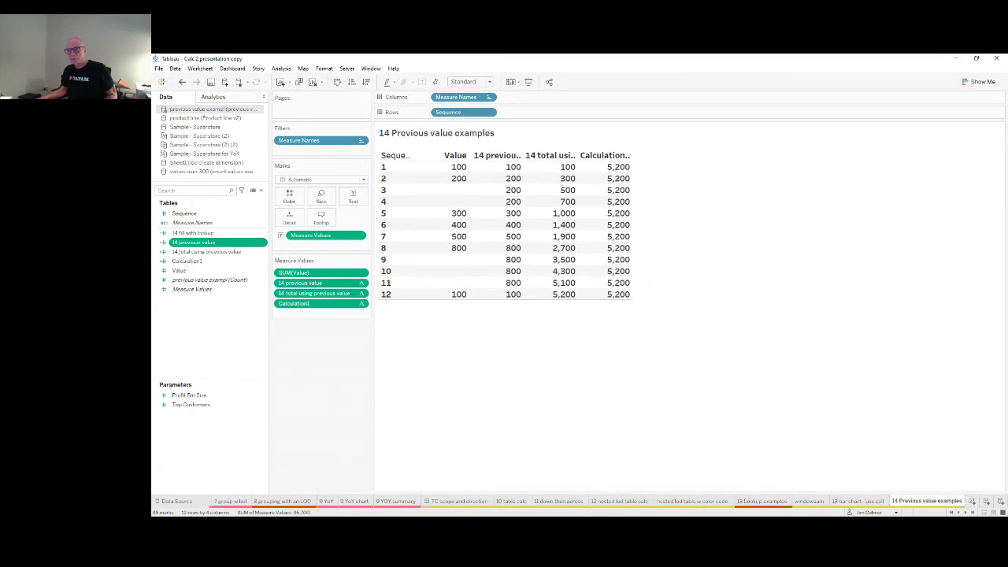
ctrl+scroll(558, 394, up, 4)
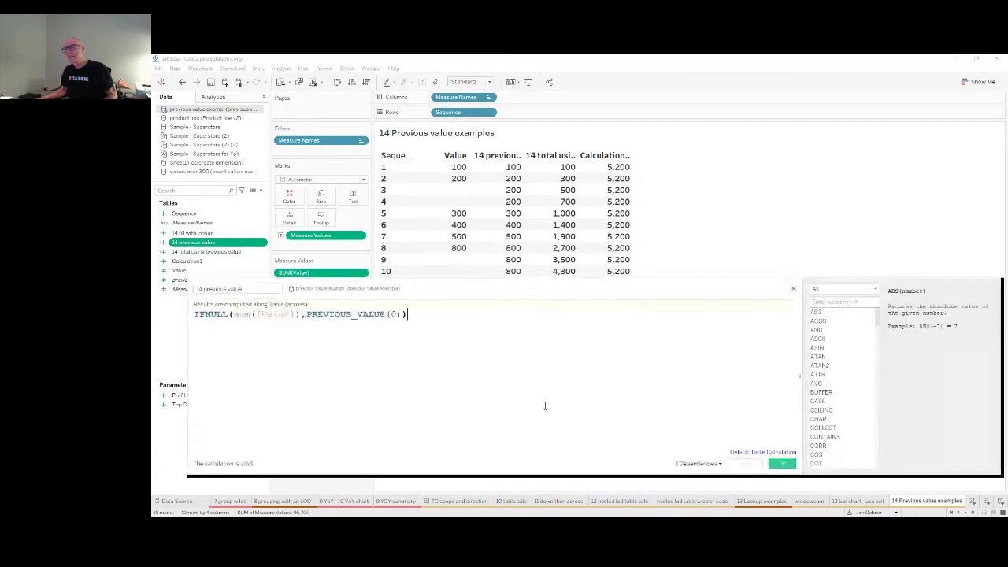
ctrl+scroll(533, 411, up, 1)
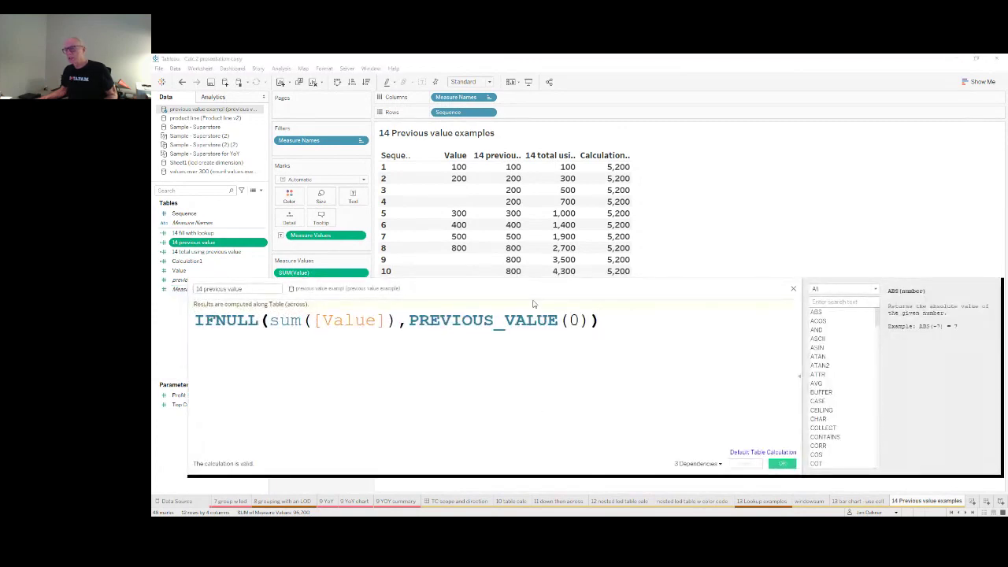
Step: Reposition the formula editor below the table's first rows, examine the IFNULL and PREVIOUS_VALUE(0) parts, and close the editor
drag(532, 289, 576, 270)
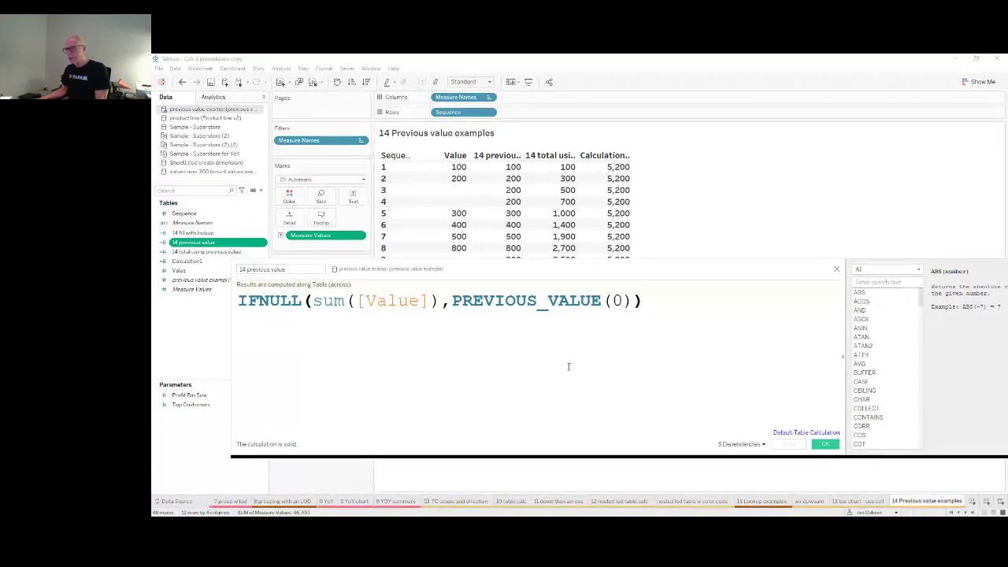
drag(456, 267, 434, 274)
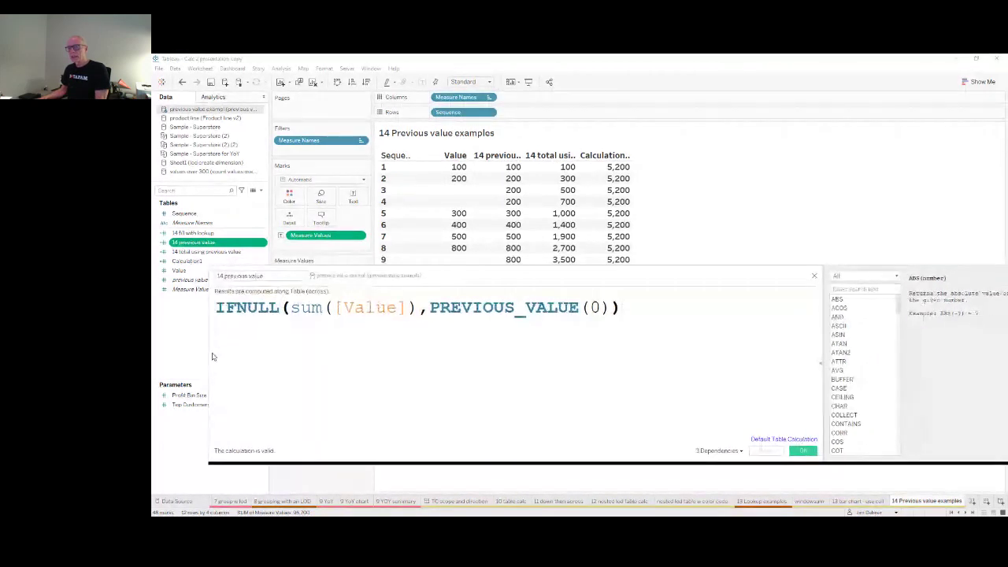
drag(208, 352, 211, 353)
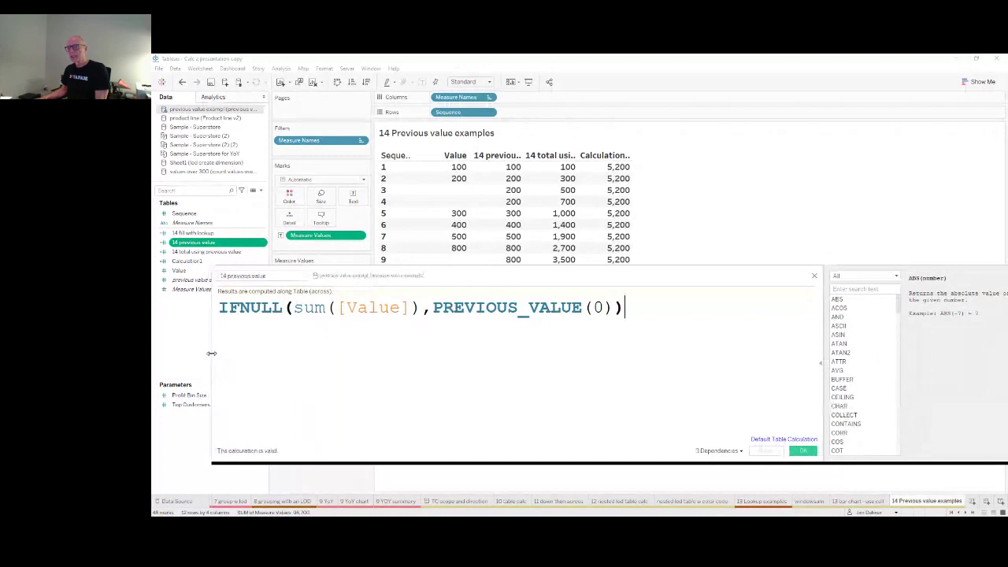
drag(496, 277, 551, 293)
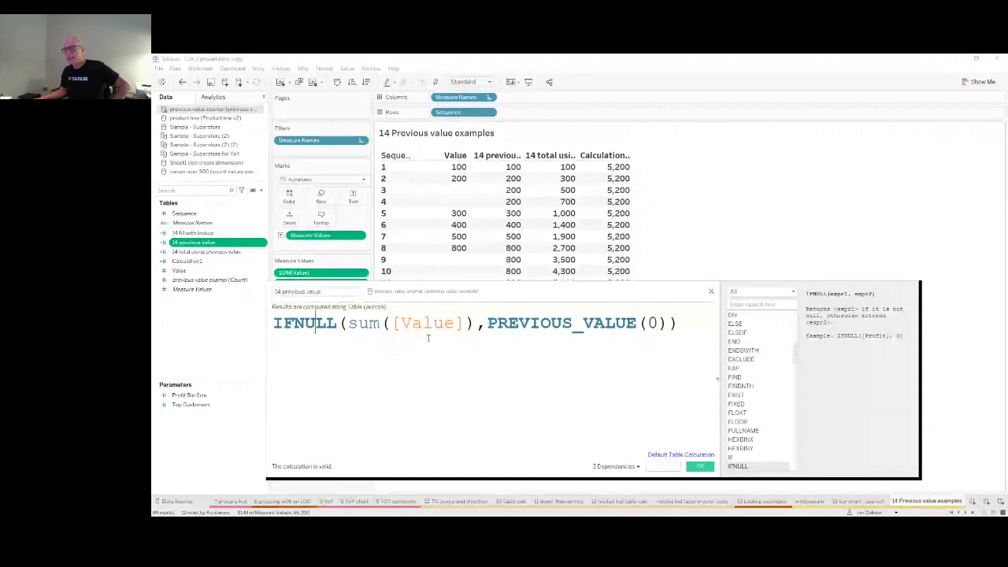
drag(665, 322, 487, 323)
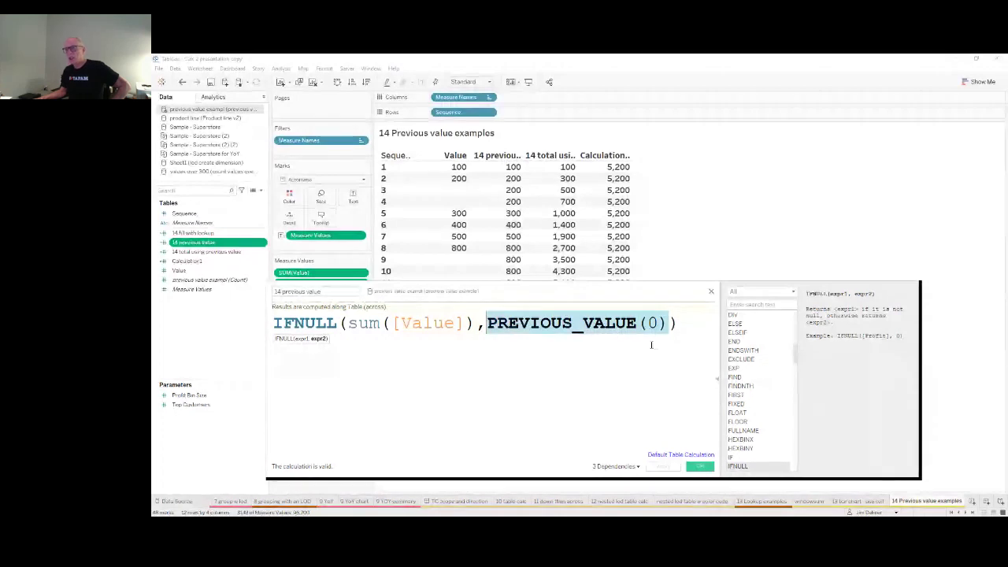
click(711, 292)
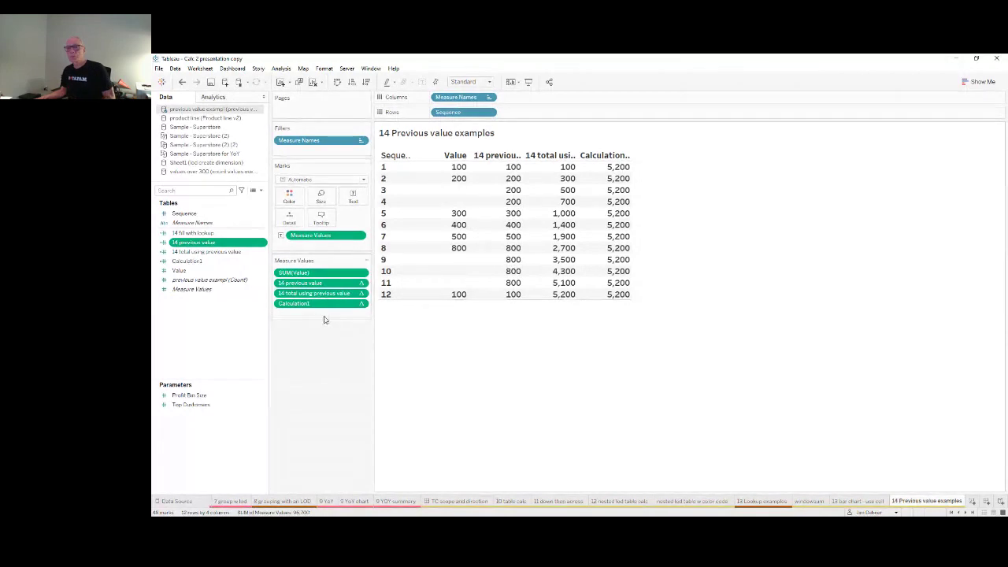
Step: Review the enlarged formula of 14 total using previous value alongside the table, including the PREVIOUS_VALUE description, and close it
click(191, 252)
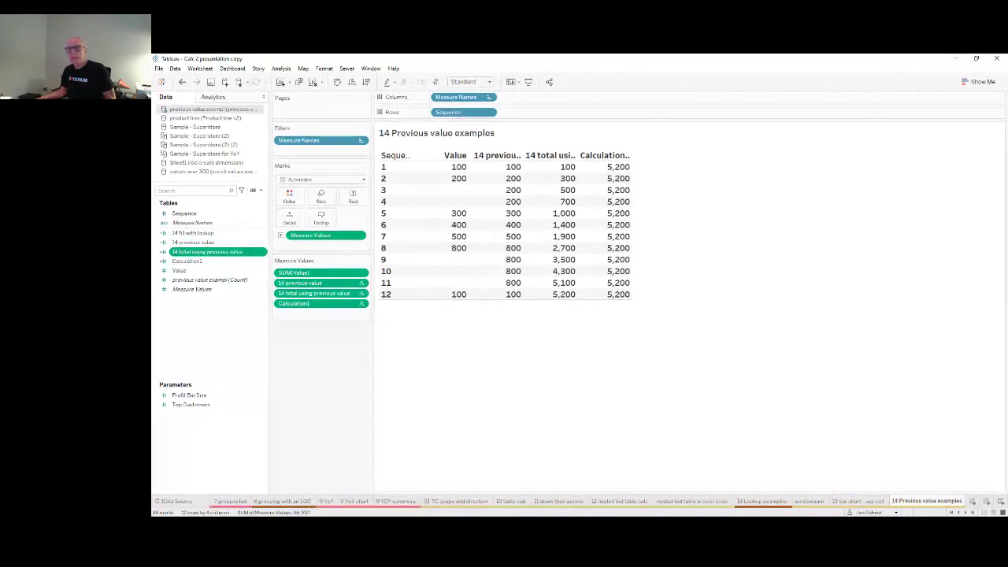
double_click(315, 293)
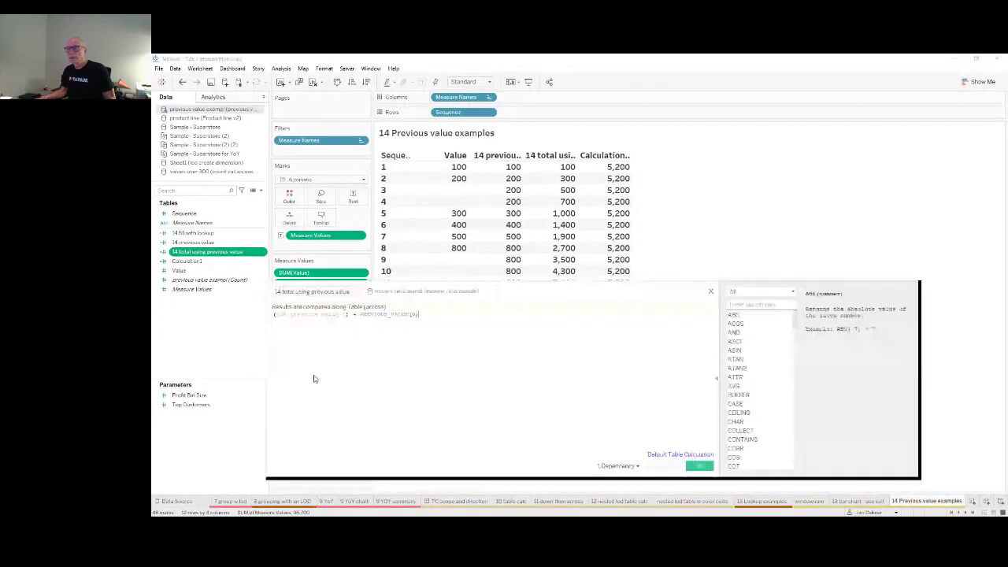
drag(484, 288, 553, 329)
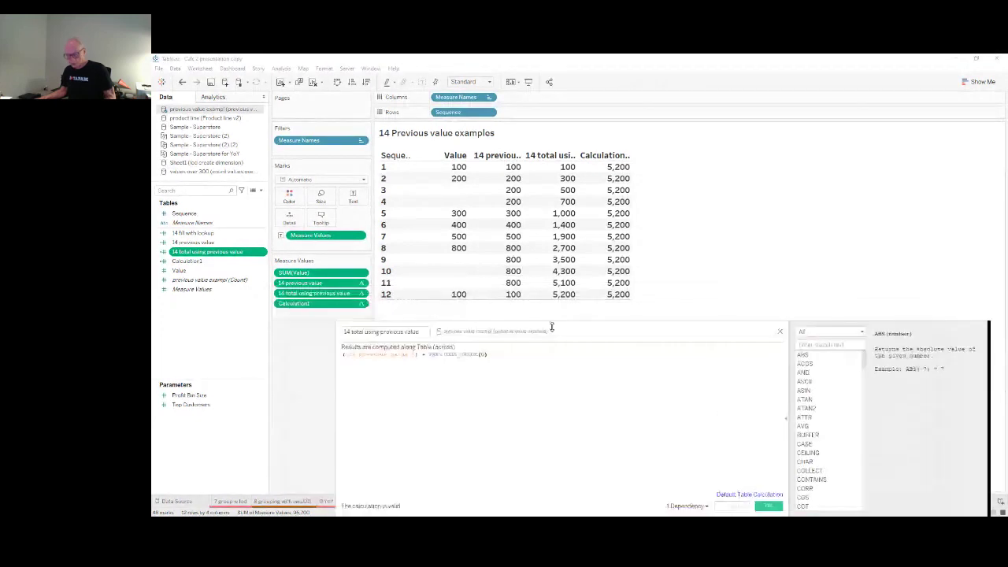
ctrl+scroll(530, 430, up, 2)
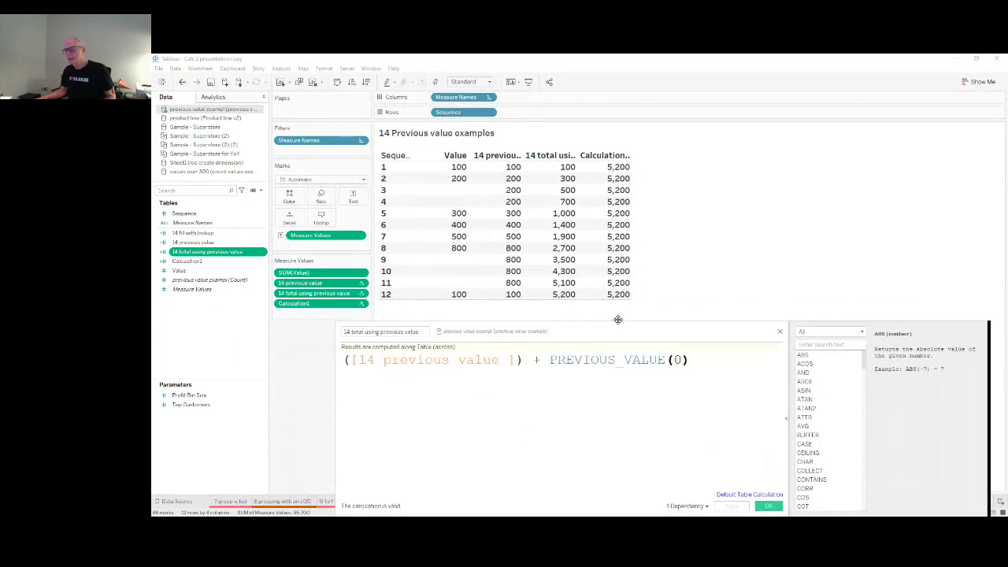
drag(619, 319, 507, 266)
click(485, 305)
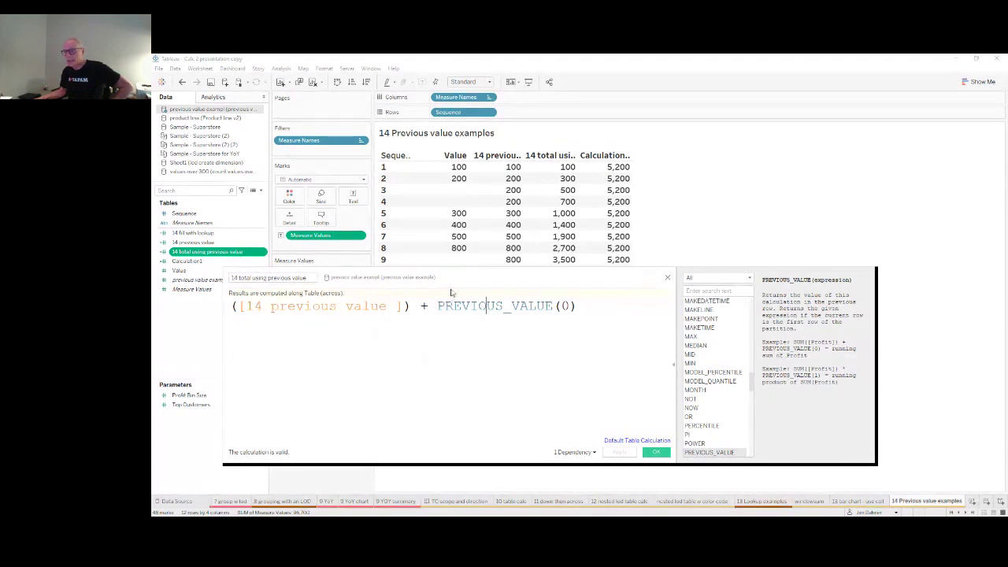
drag(451, 278, 450, 279)
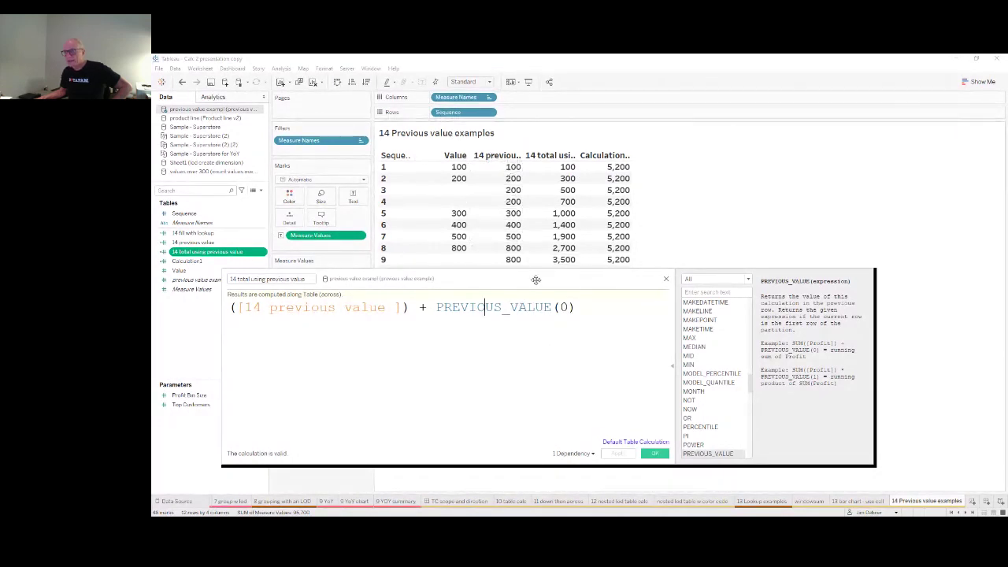
click(666, 282)
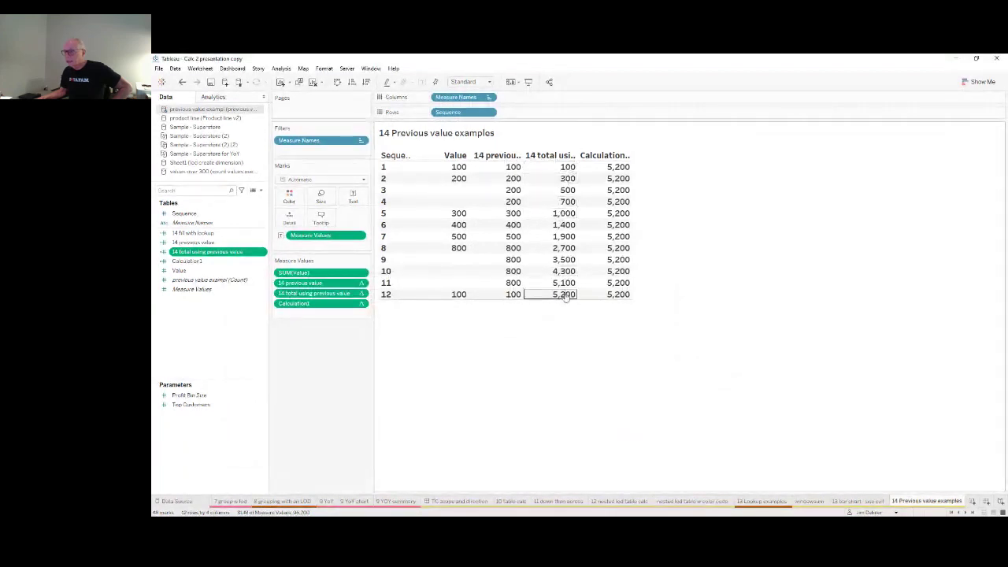
Step: Open the Calculation1 formula, enlarge it below the table and review the WINDOW_SUM function description
click(186, 263)
double_click(187, 260)
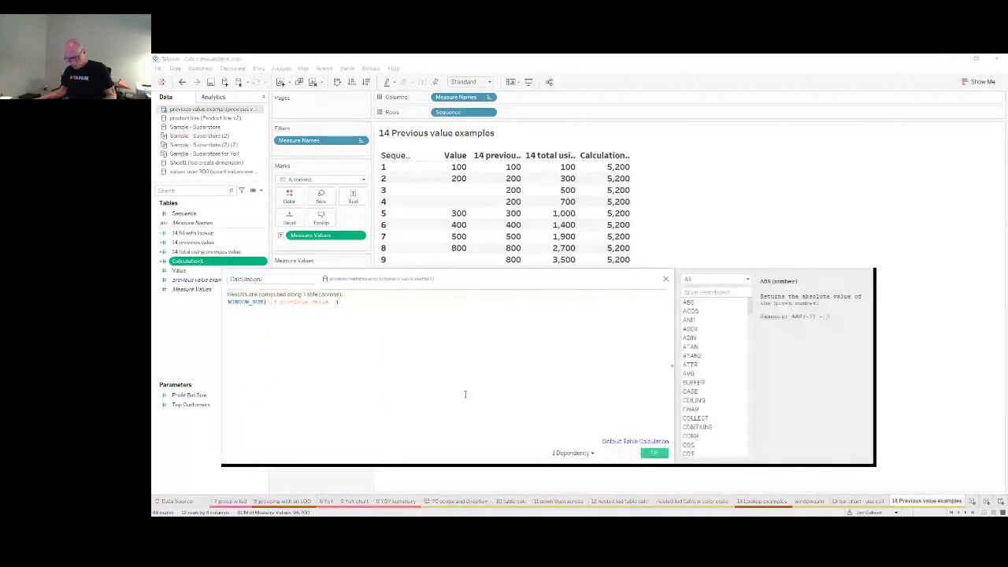
scroll(455, 417, up, 2)
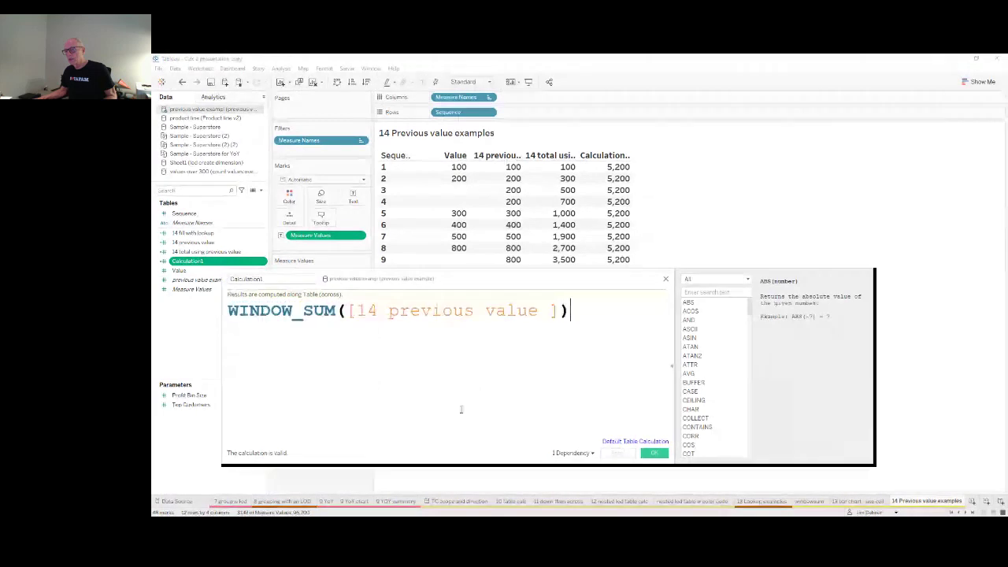
drag(476, 287, 611, 324)
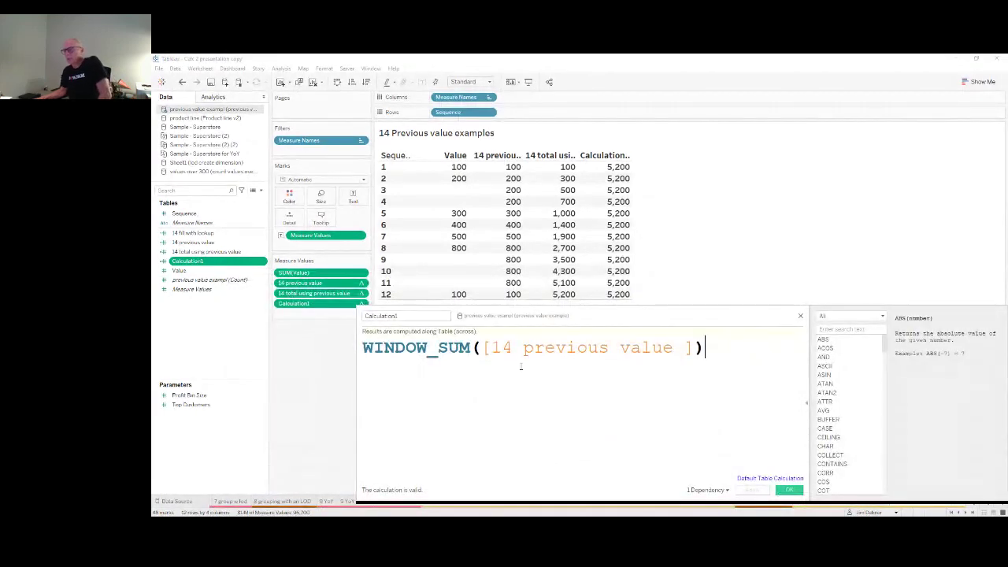
drag(764, 322, 731, 317)
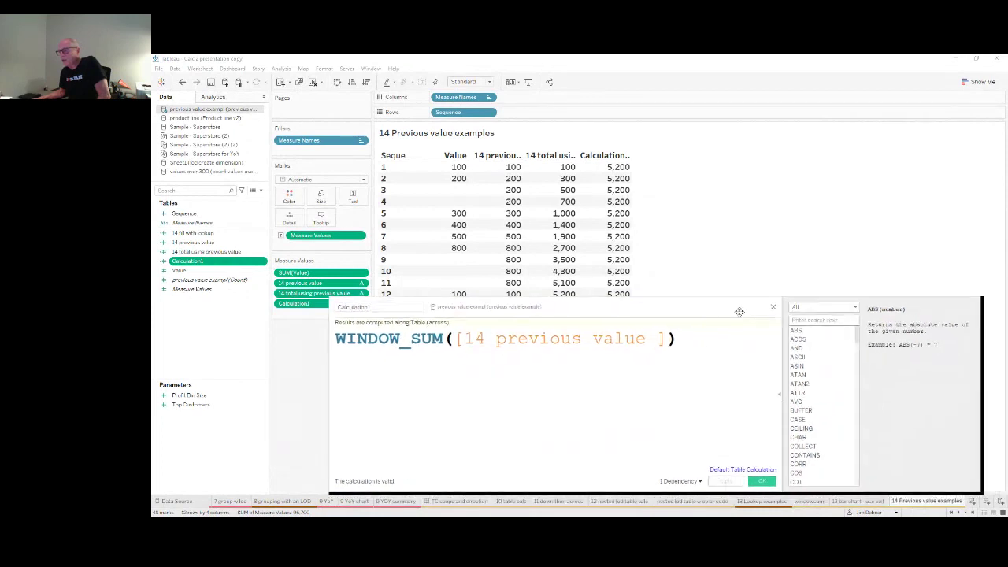
click(419, 342)
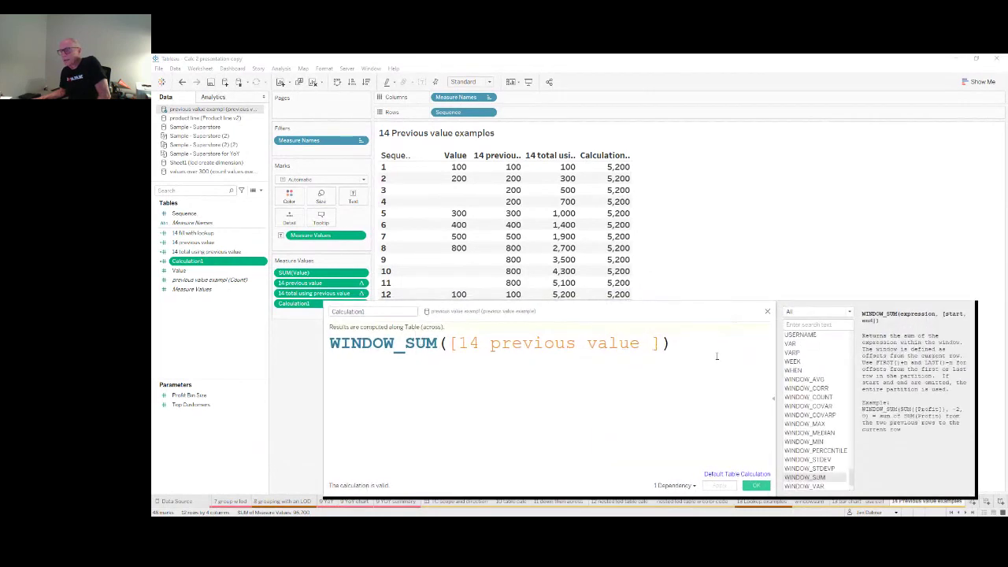
drag(610, 311, 592, 342)
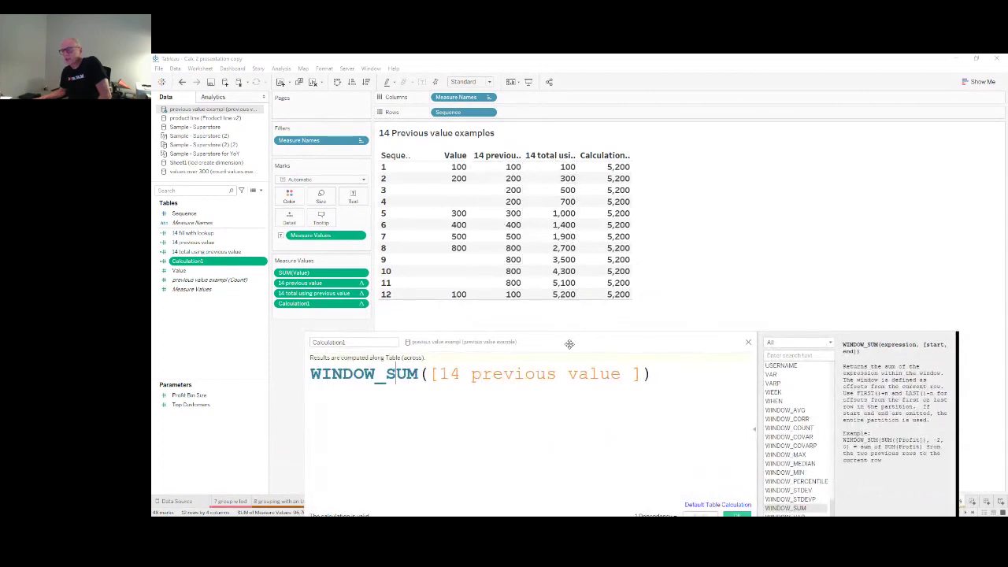
click(640, 373)
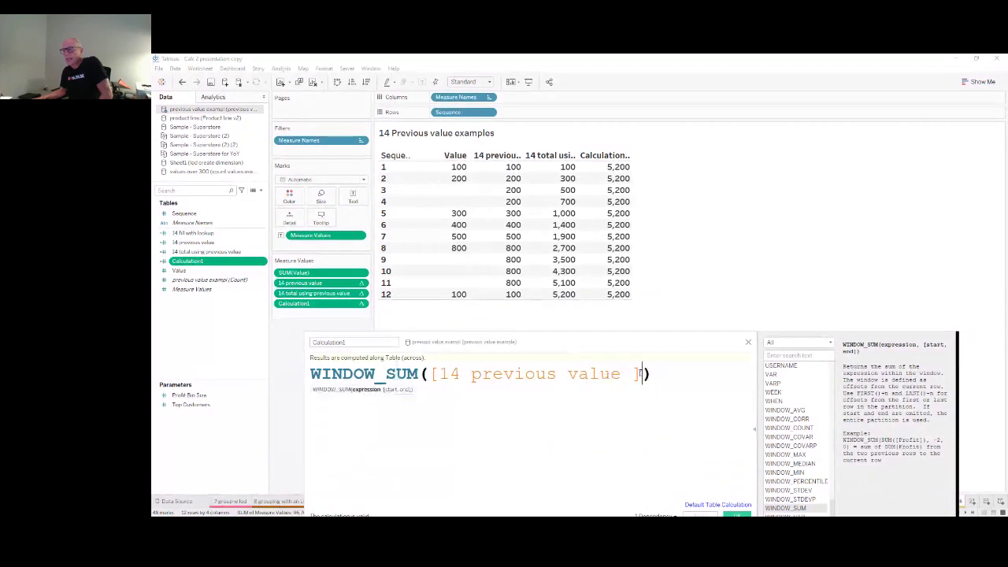
text(,)
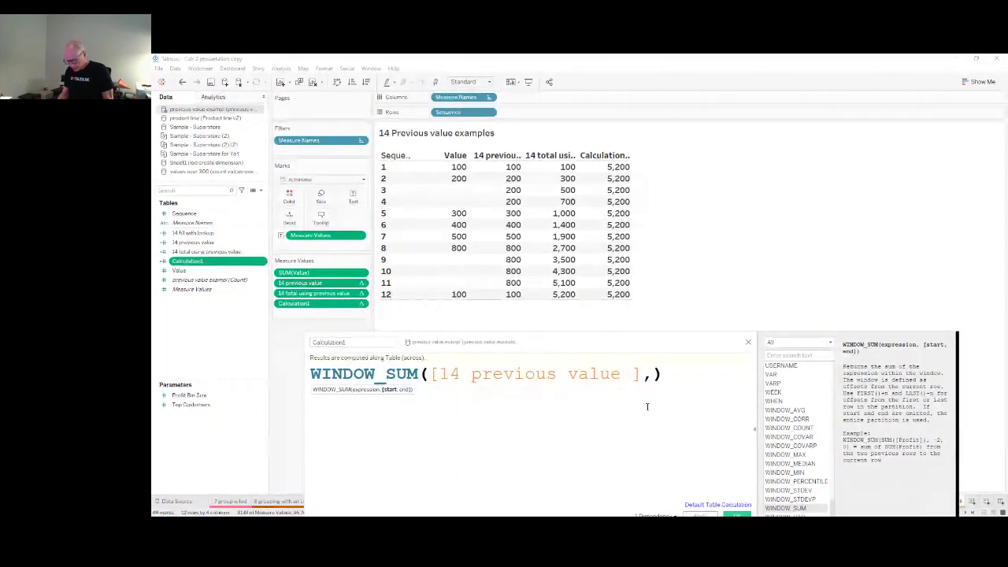
text(fir)
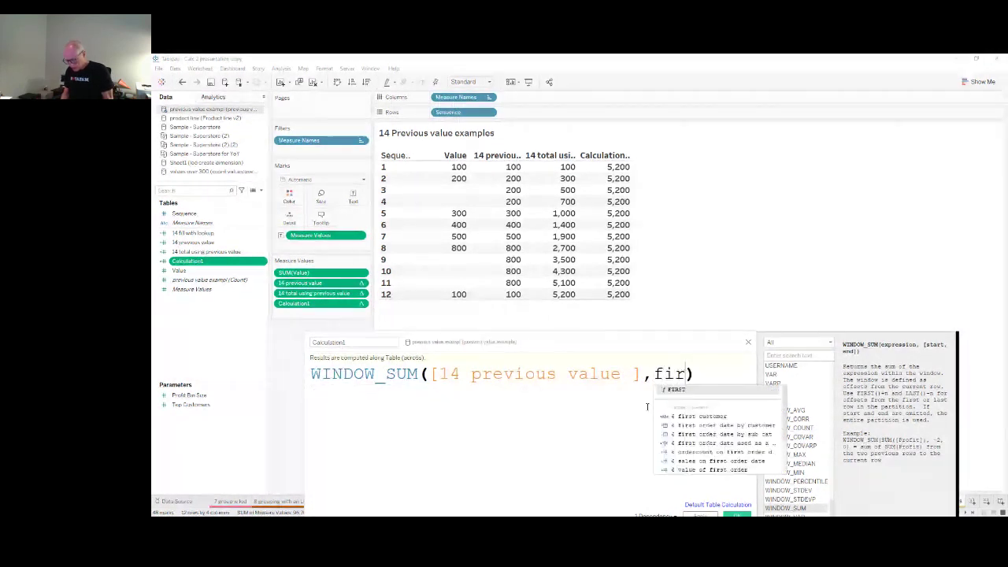
key(Return)
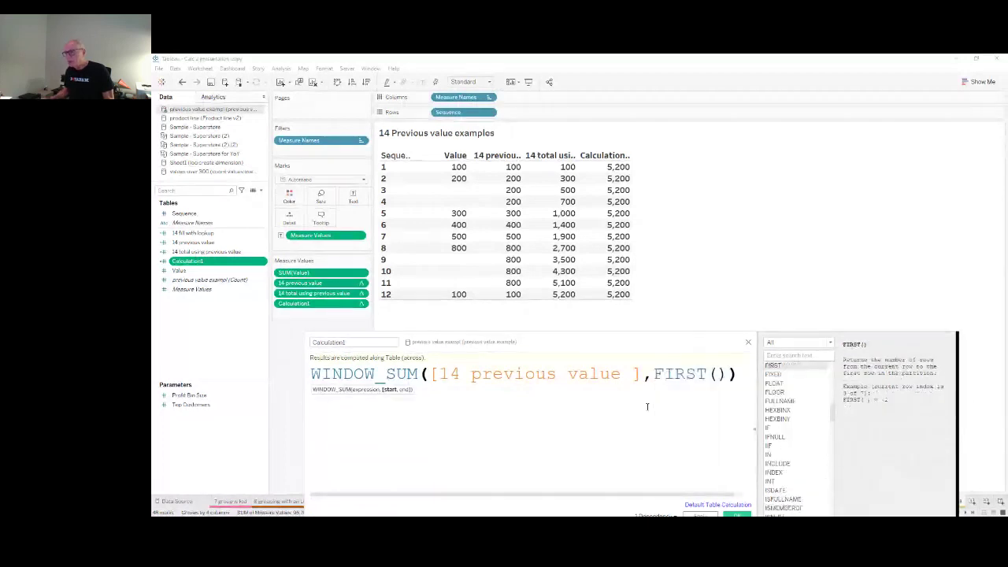
drag(306, 333, 167, 334)
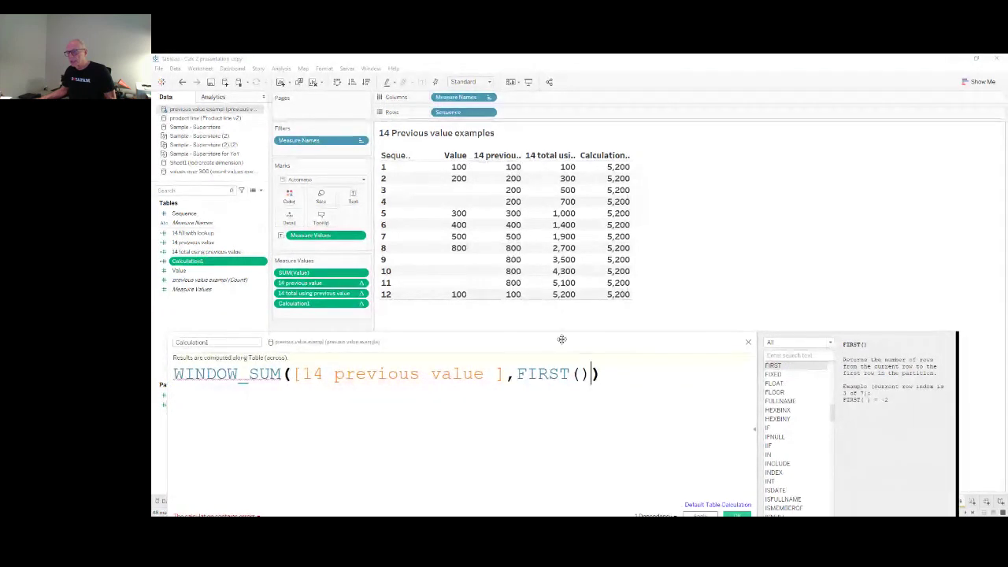
text(,0)
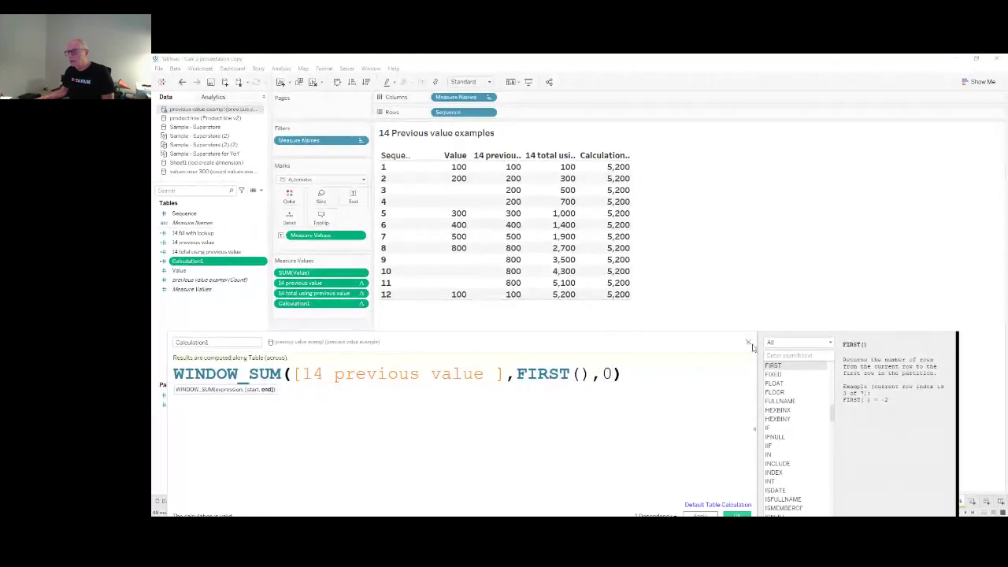
click(749, 343)
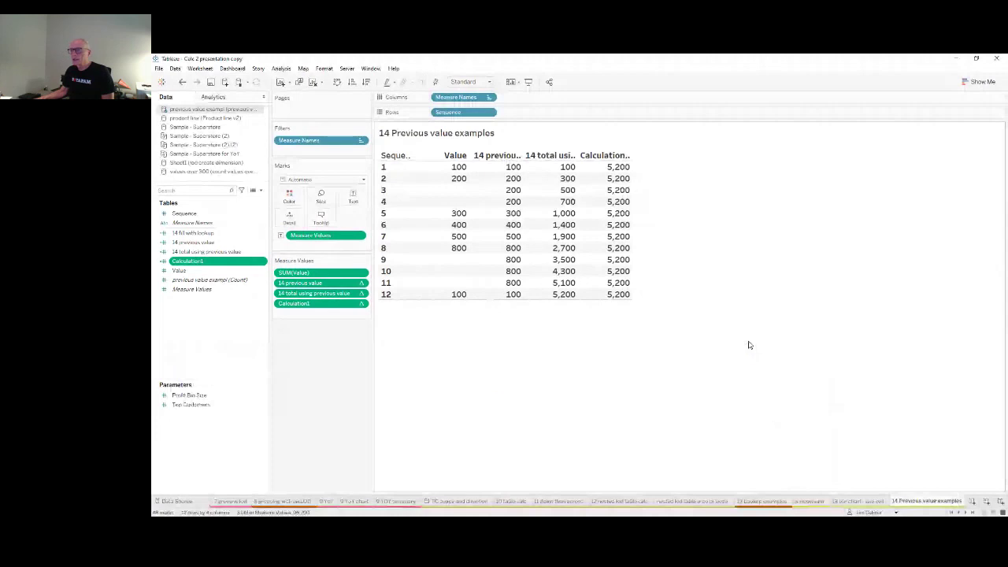
Step: Change the Calculation1 formula to WINDOW_SUM([14 previous value ],FIRST(),0) and save it
ctrl+click(194, 270)
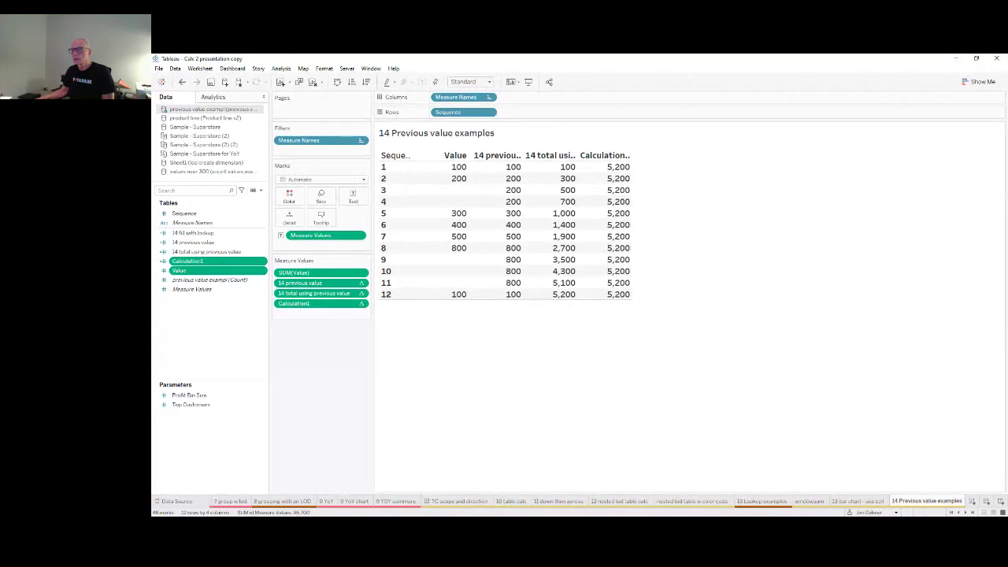
click(180, 290)
double_click(187, 261)
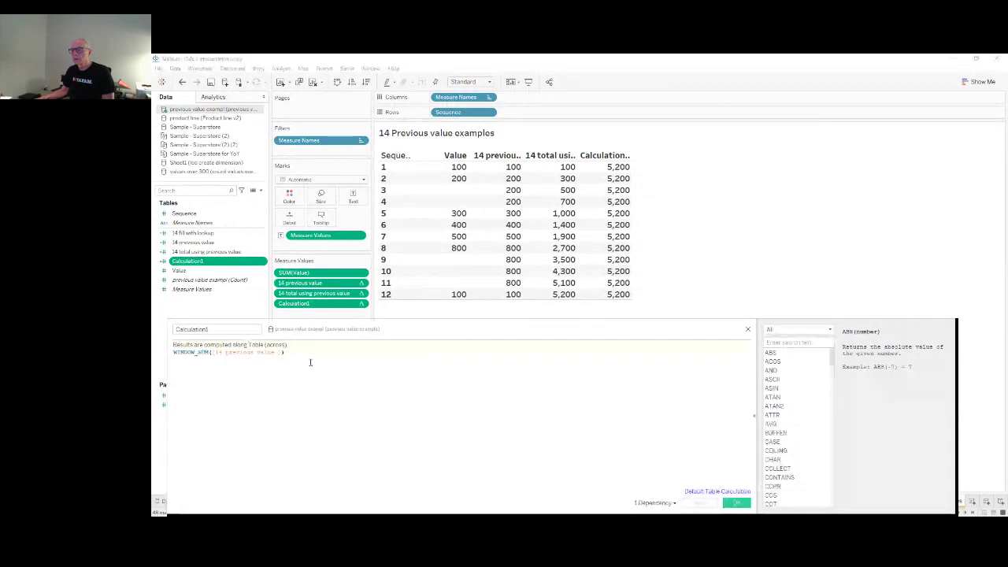
click(280, 353)
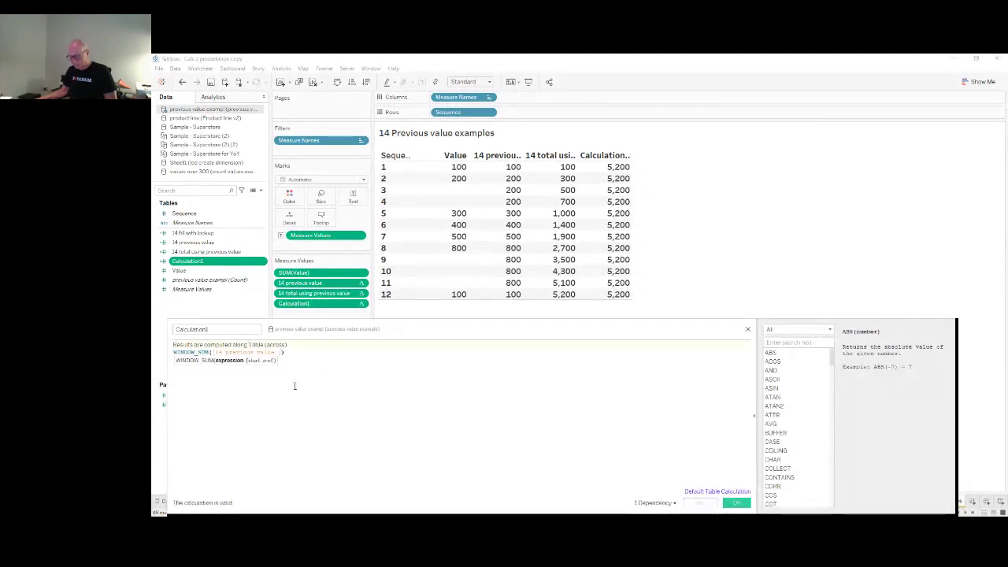
text(,)
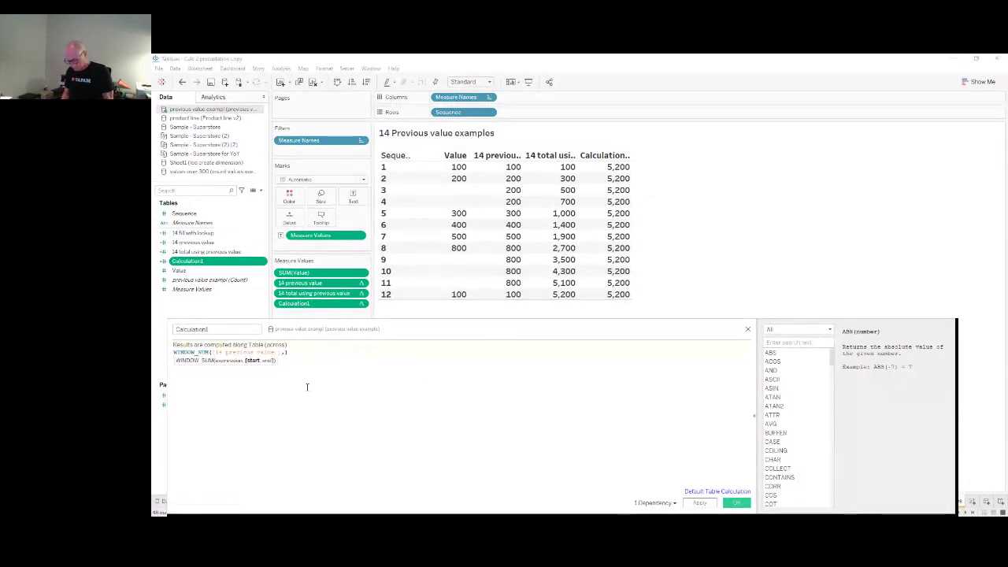
text(fir)
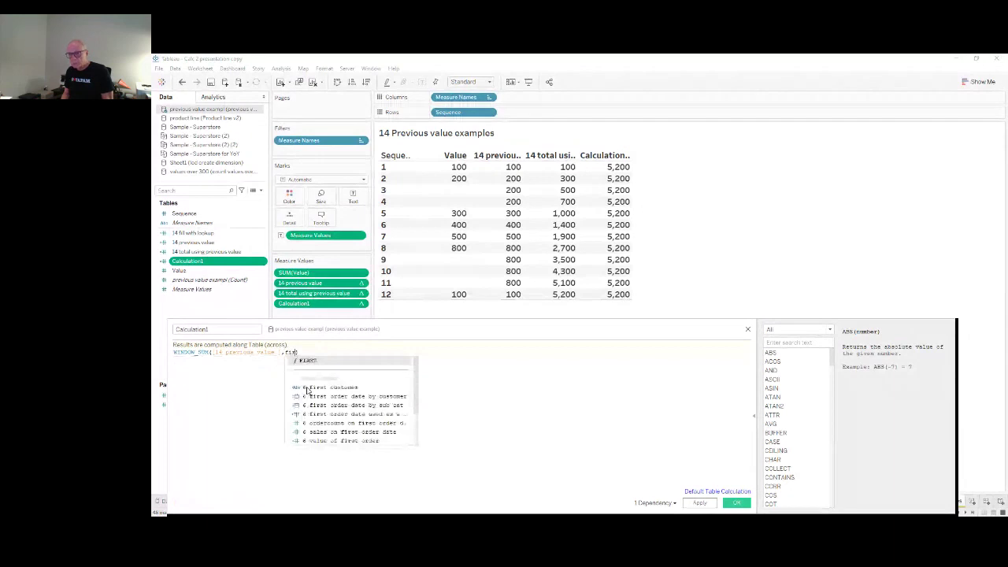
key(Return)
text(,)
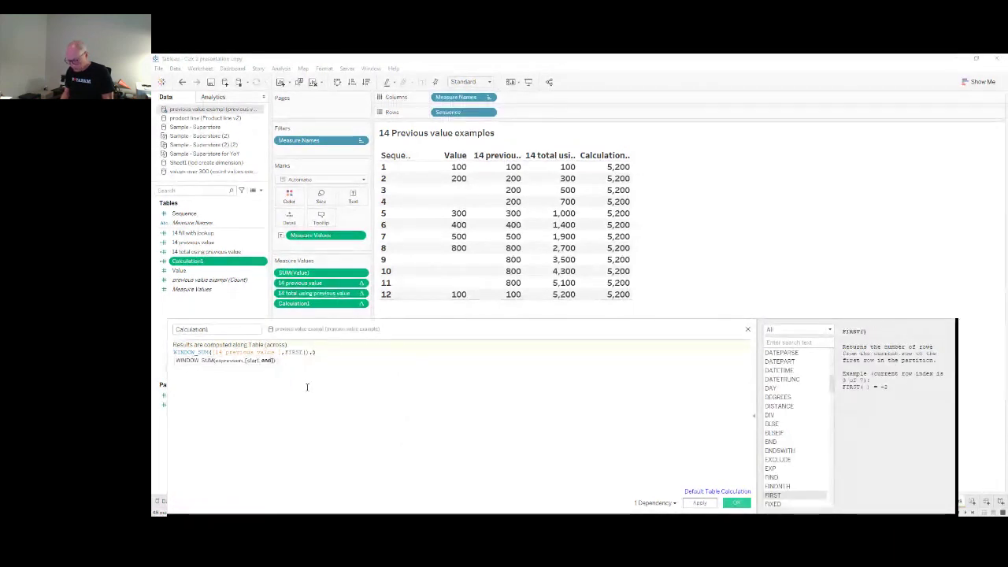
text(0)
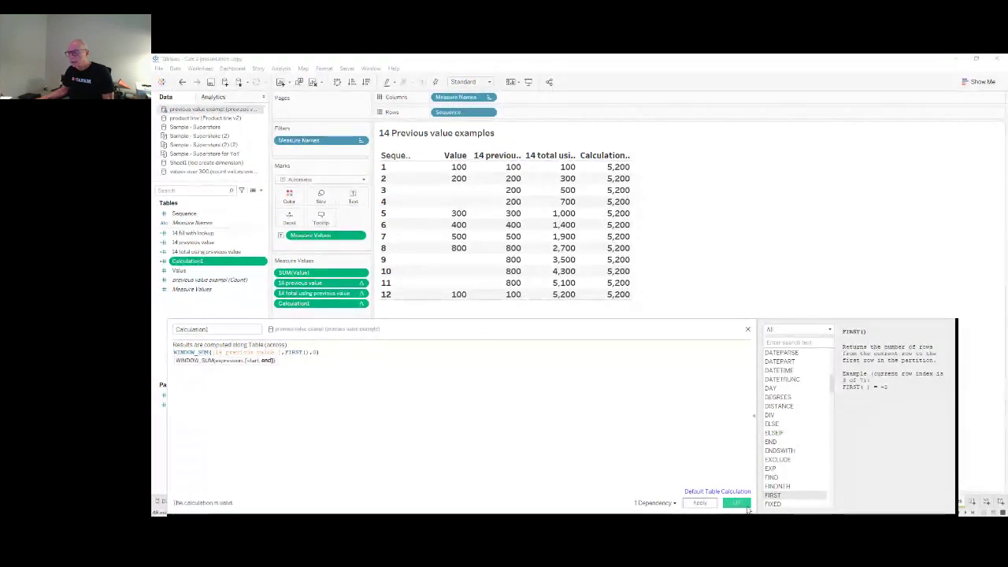
click(737, 504)
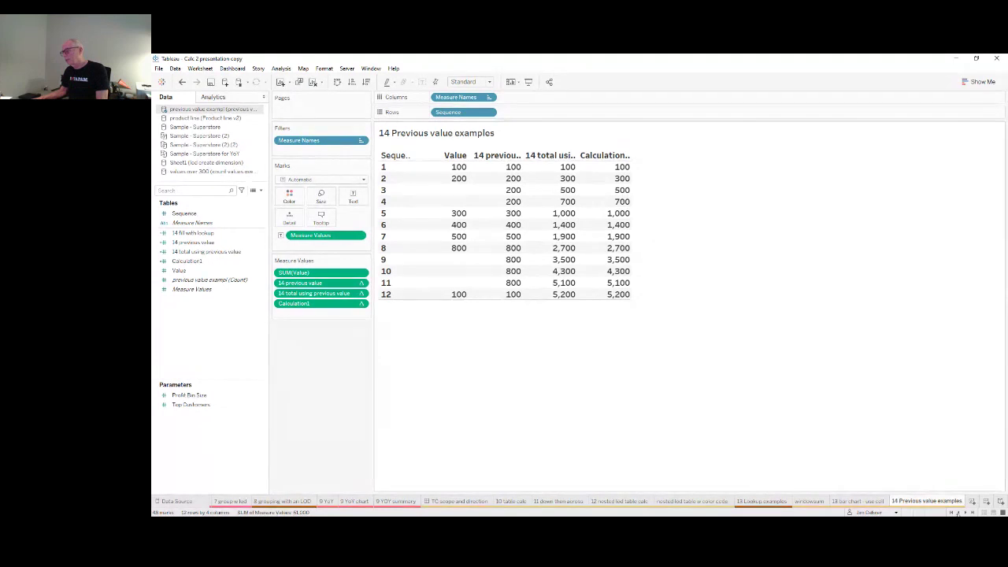
Step: Go to the 15 show hide filters sheet and review its running total sales chart by category
click(965, 513)
click(966, 513)
click(965, 513)
click(964, 513)
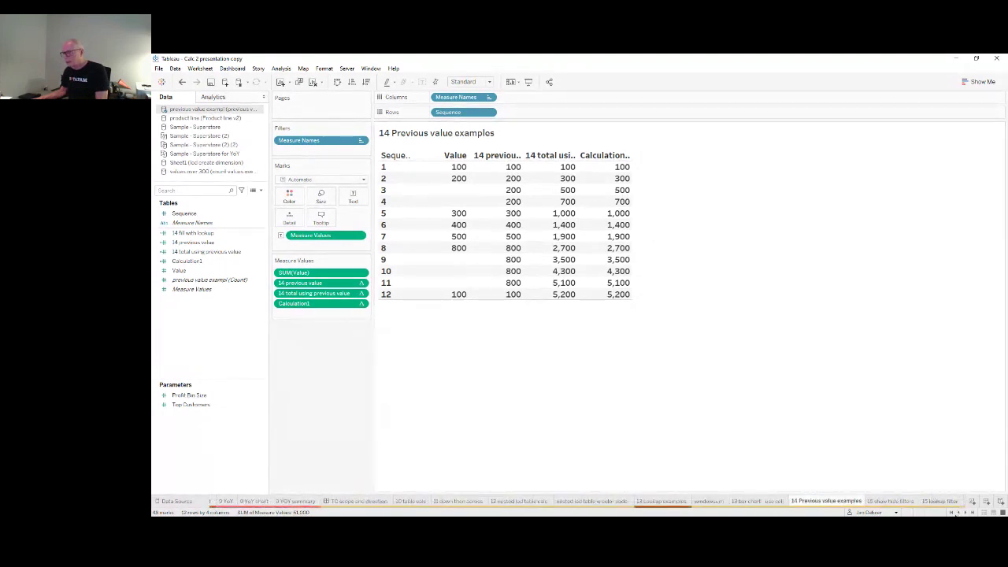
click(966, 513)
click(965, 512)
click(965, 513)
click(787, 502)
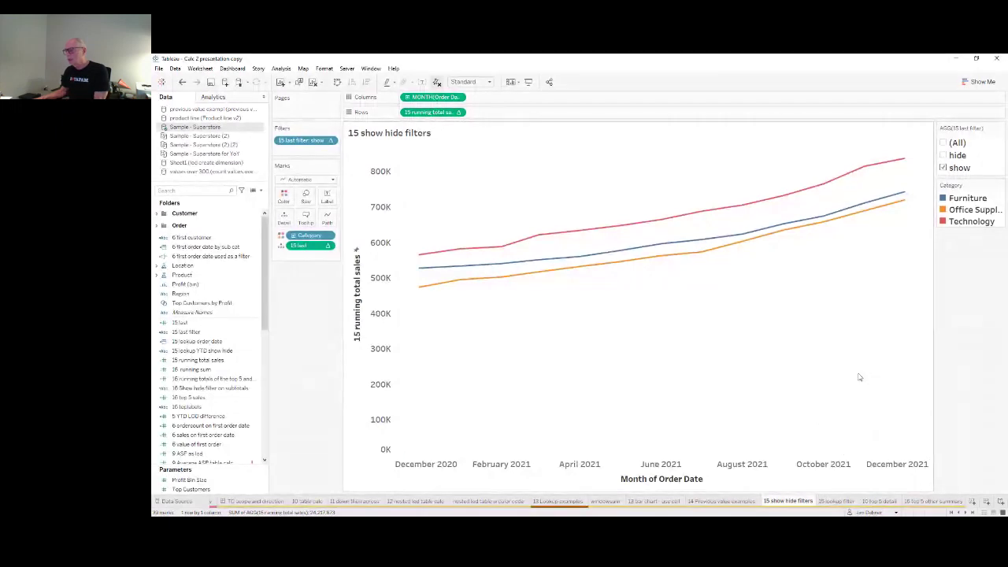
Step: On the 15 lookup filter sheet, include hide as well as show in the 15 lookup YTD show hide filter
click(836, 501)
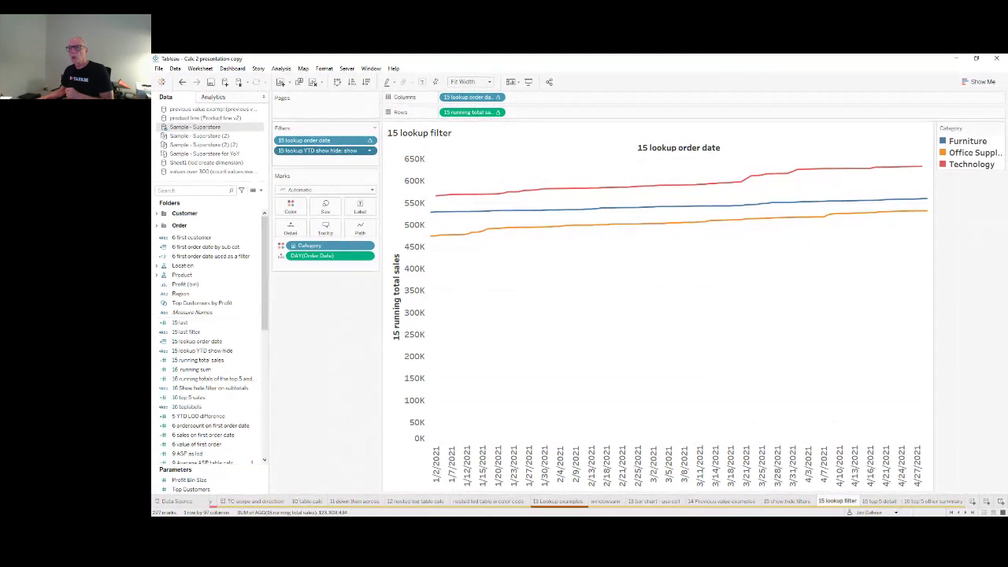
double_click(331, 150)
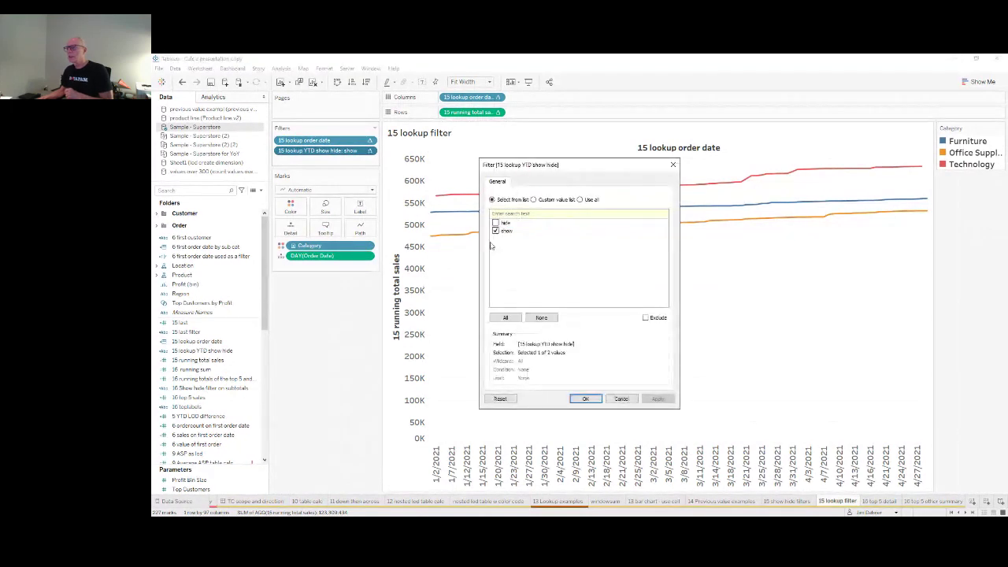
click(495, 223)
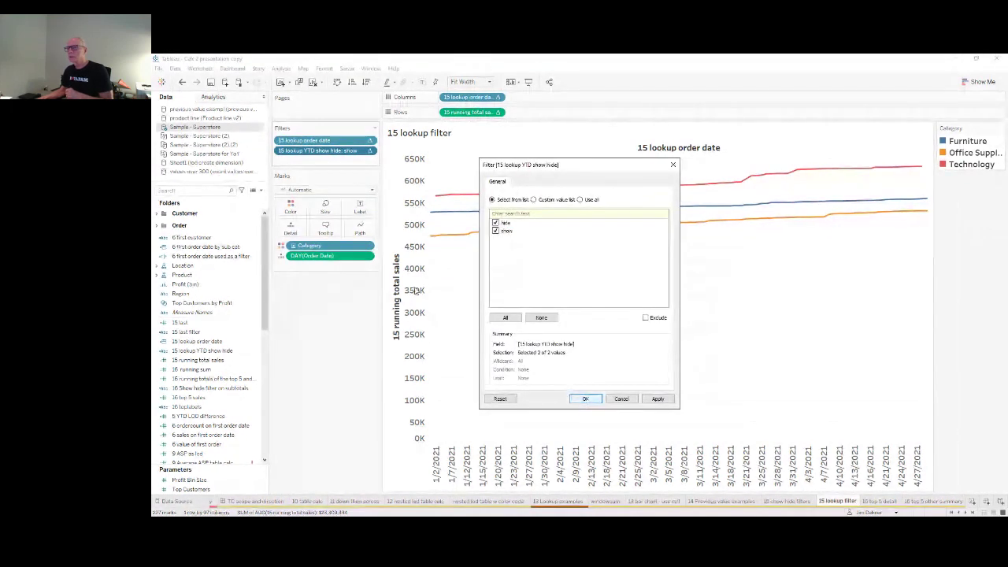
key(Return)
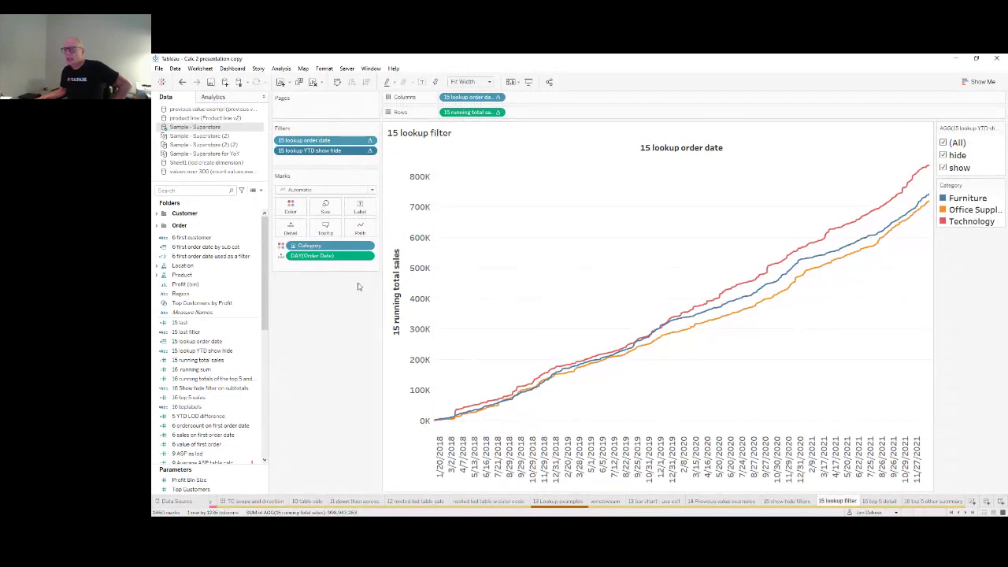
Step: Find the 15 lookup order date field, examine its enlarged LOOKUP formula beside the chart, and close the editor
scroll(256, 344, down, 1)
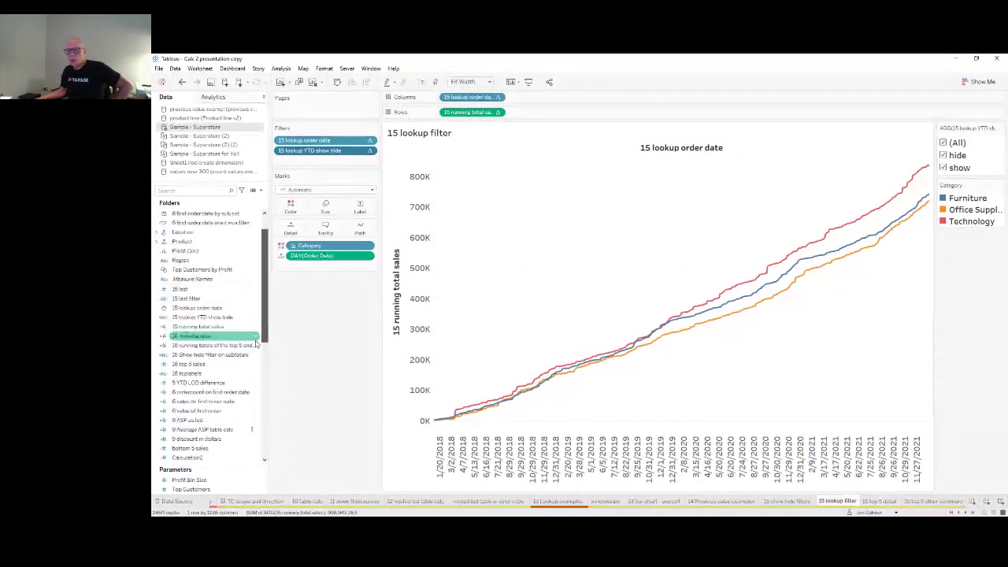
scroll(257, 347, down, 3)
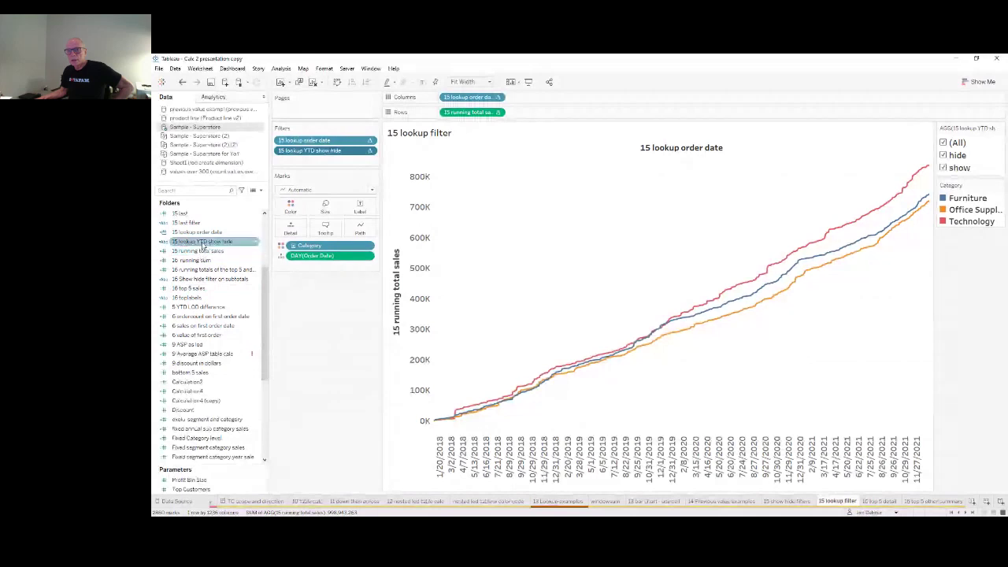
click(189, 269)
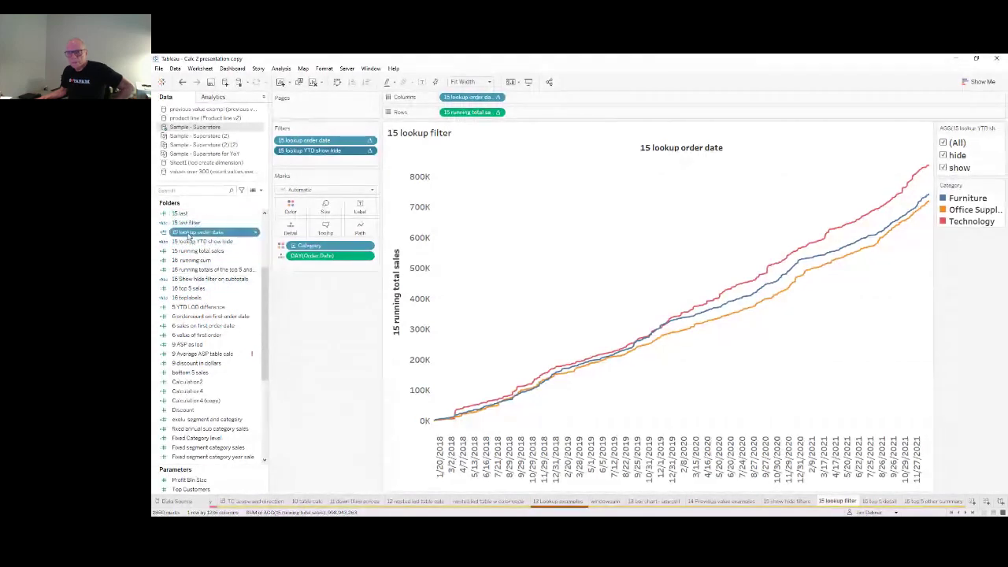
double_click(197, 232)
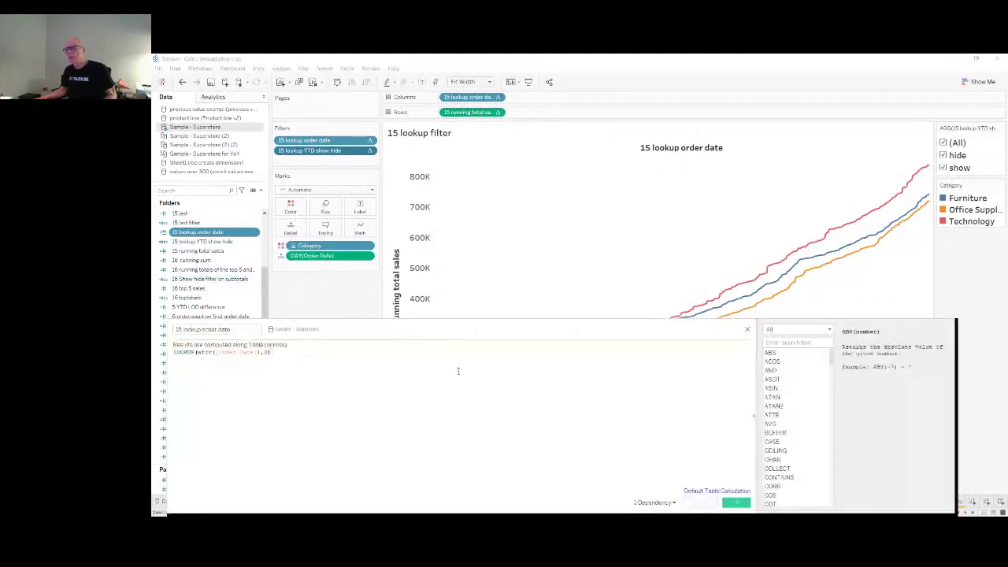
ctrl+scroll(480, 488, up, 5)
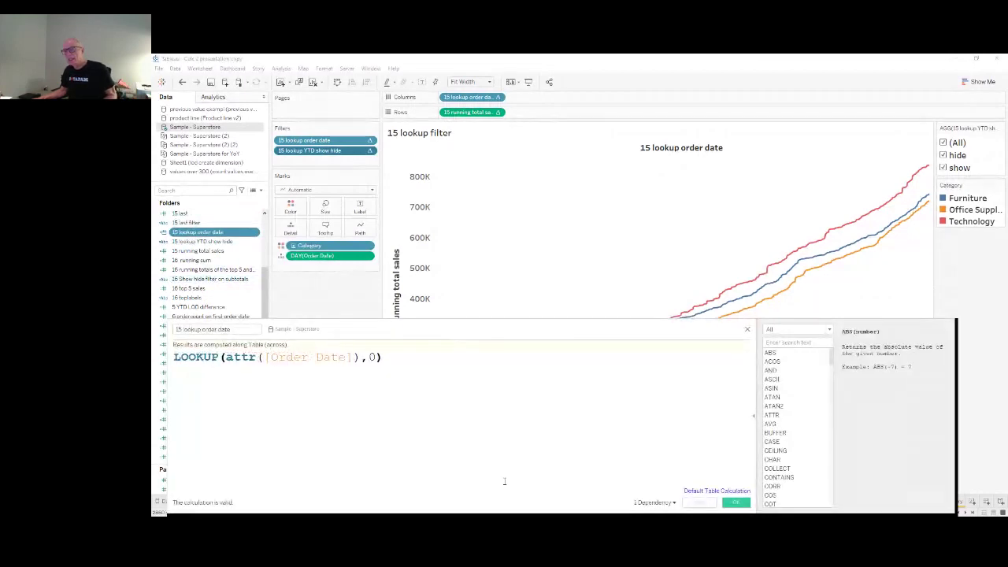
drag(473, 329, 612, 277)
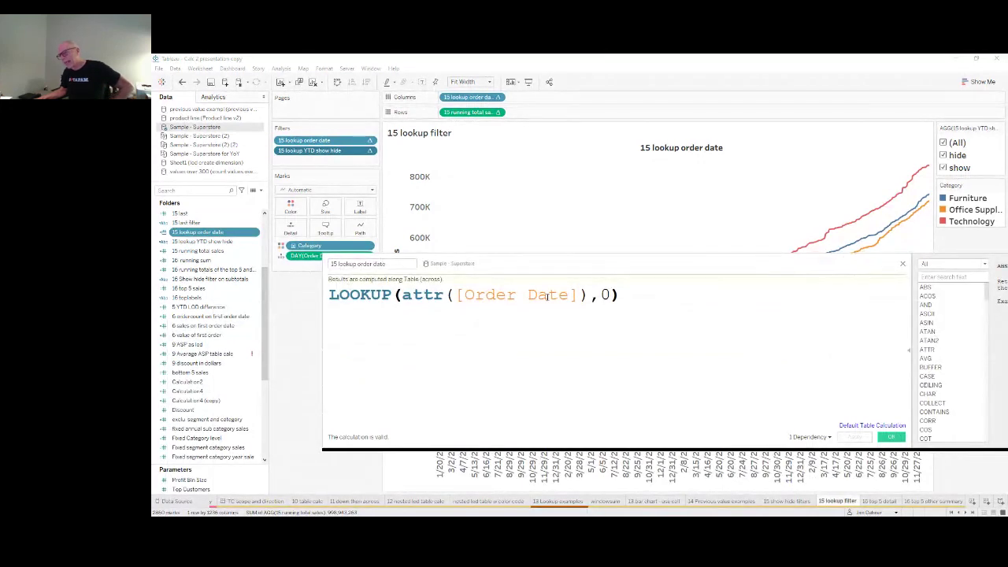
click(902, 263)
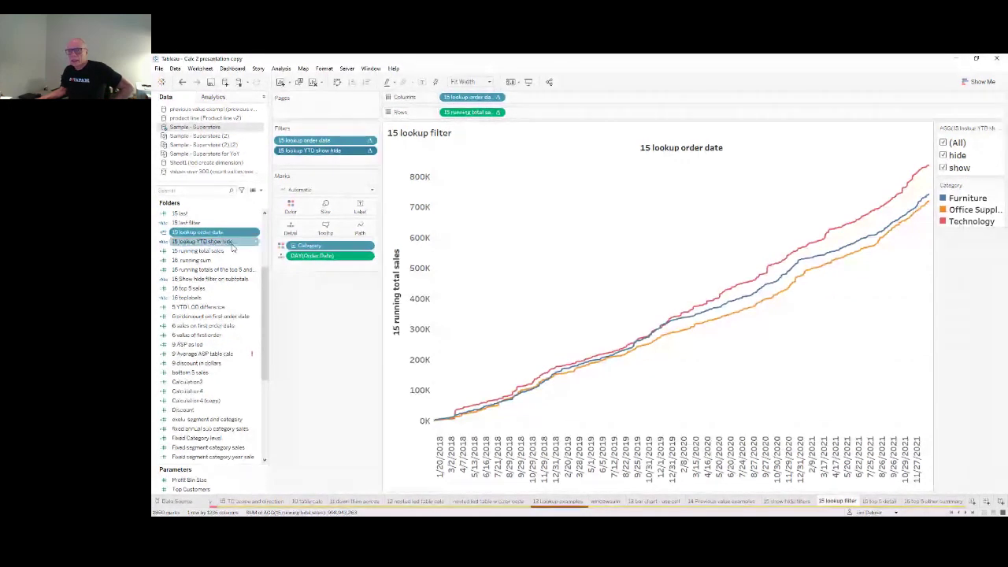
key(Down)
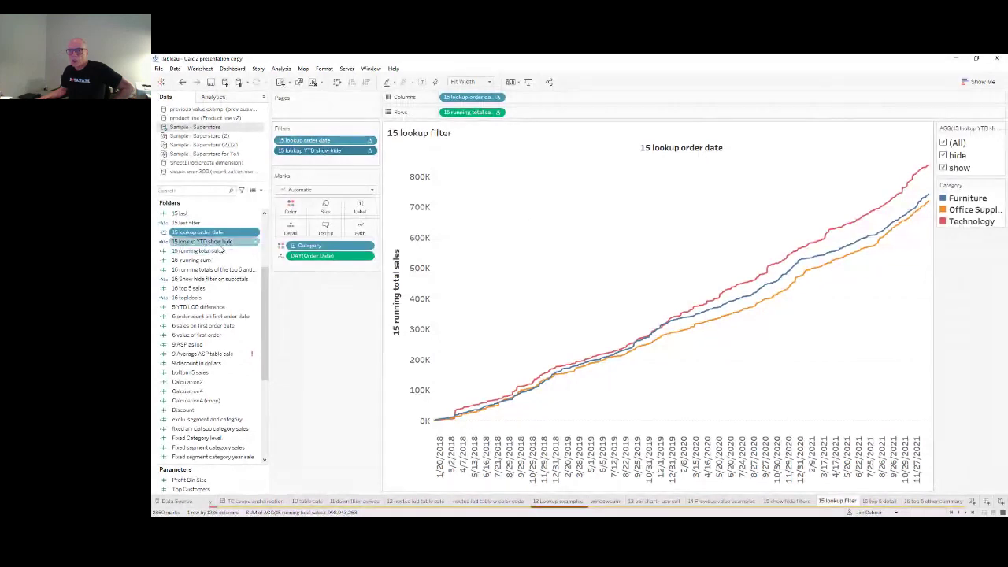
Step: Examine the enlarged 15 lookup YTD show hide formula, close its editor, and limit that field's filter to show
click(227, 289)
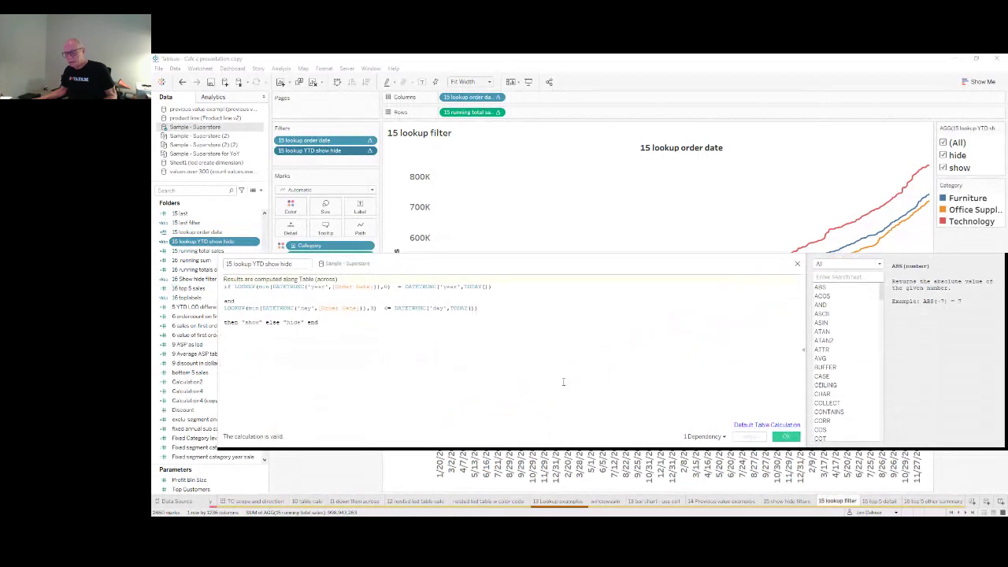
scroll(564, 380, up, 2)
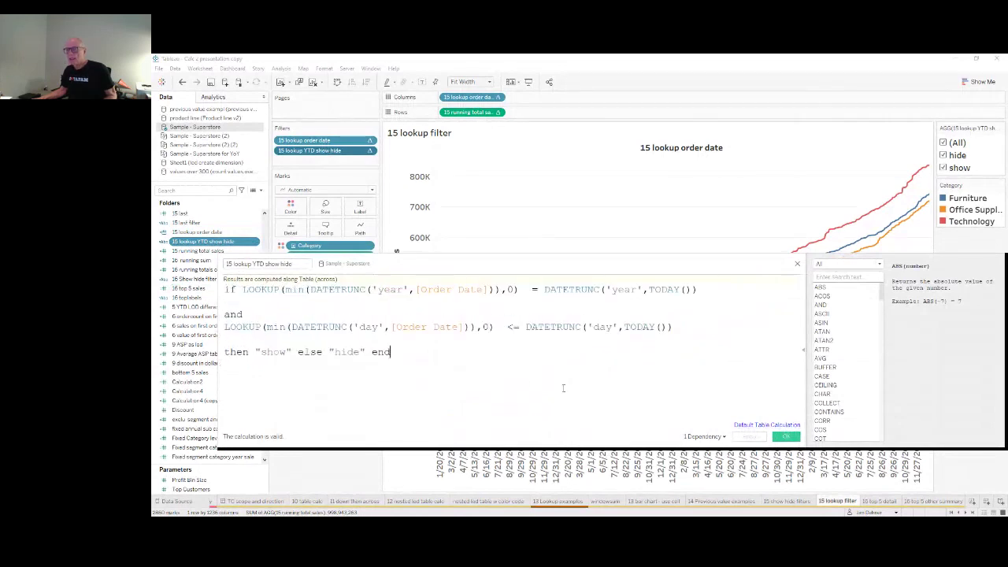
drag(597, 262, 653, 256)
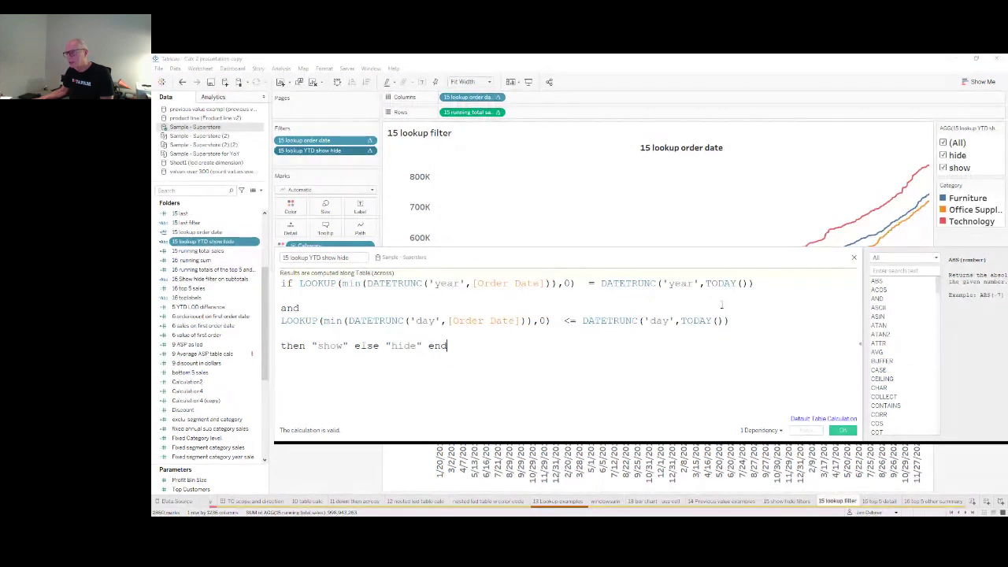
click(545, 321)
click(730, 322)
click(855, 258)
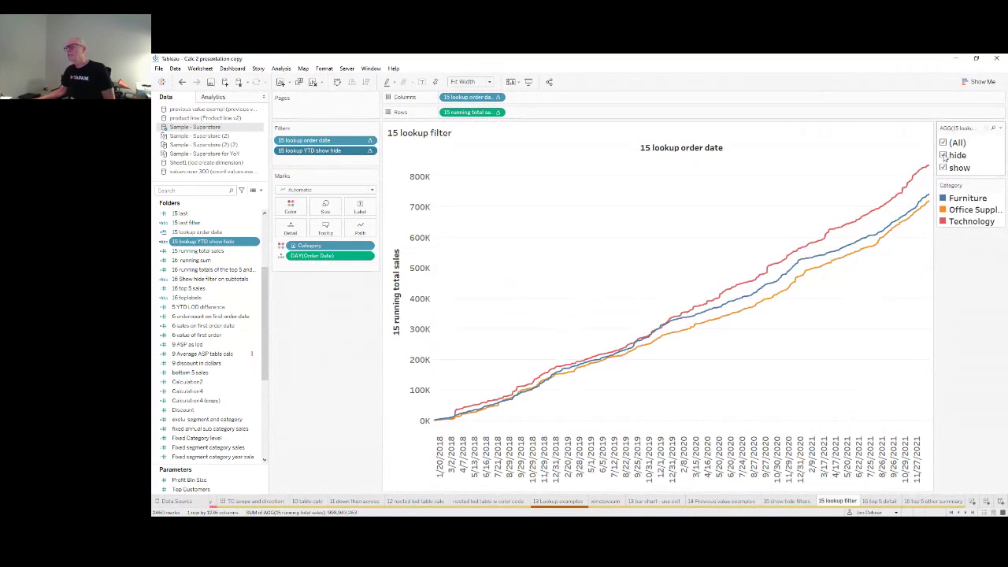
click(944, 156)
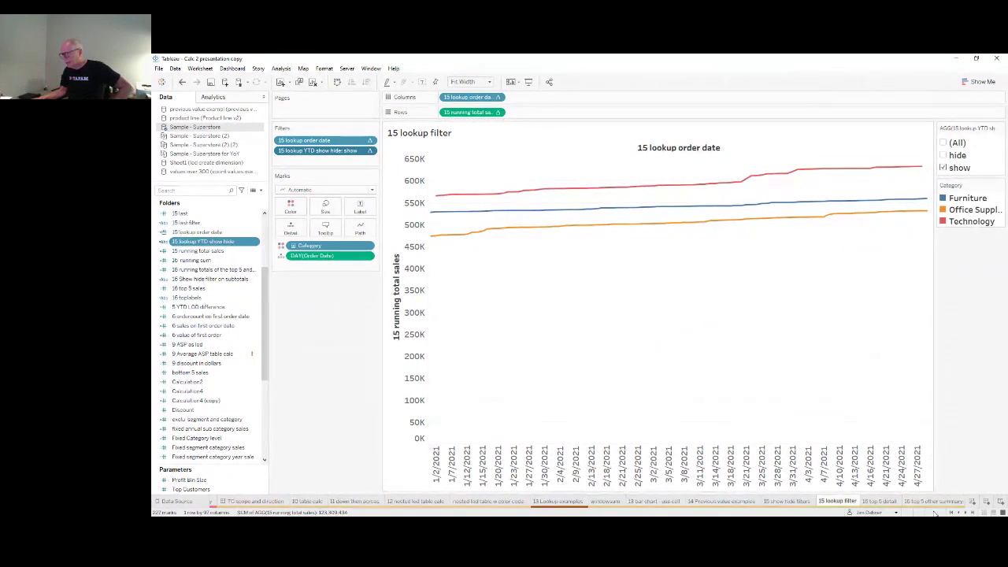
Step: Go to the 16 top 5 detail sheet and review its sales and running total columns by sub-category
click(966, 513)
click(967, 513)
click(966, 513)
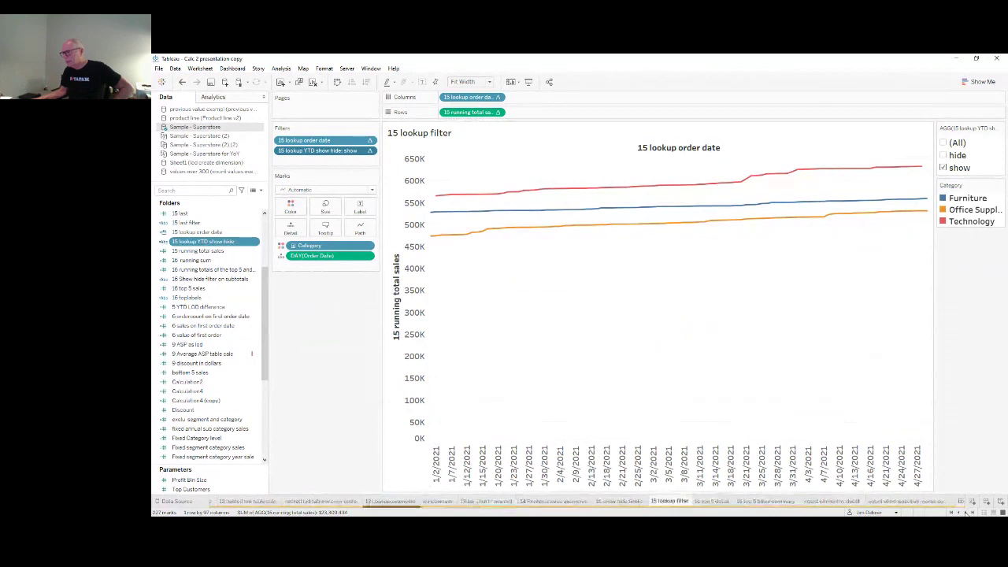
click(967, 513)
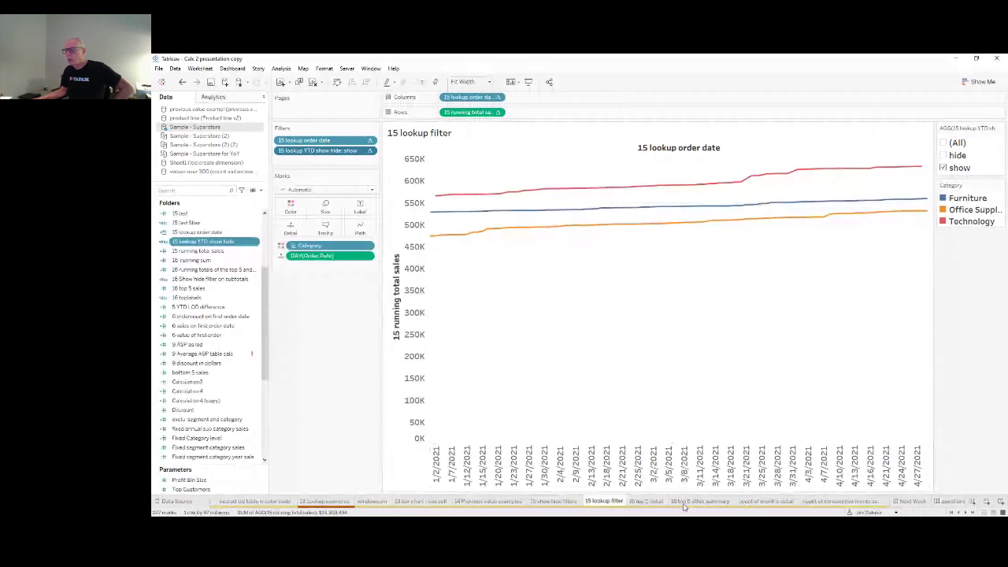
click(645, 503)
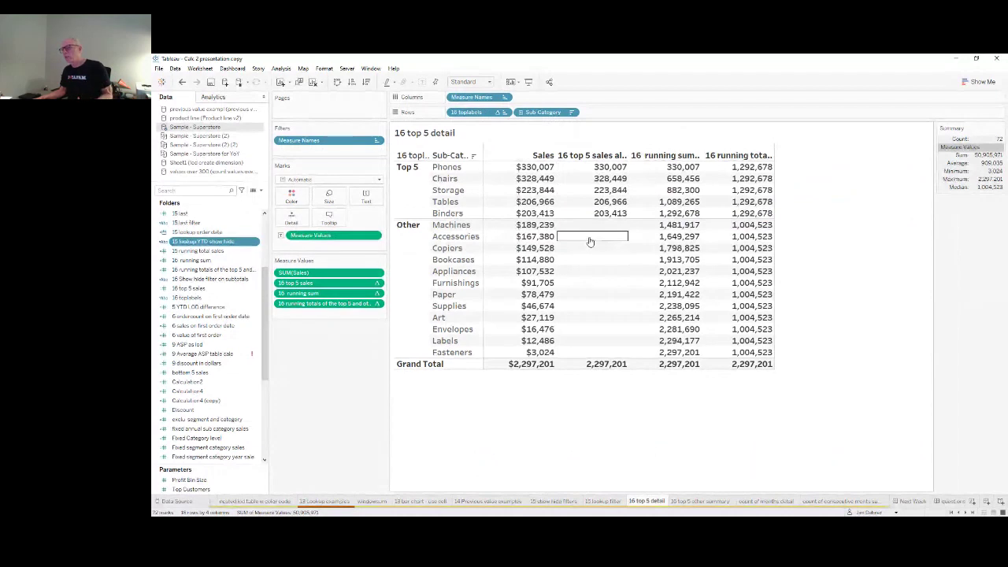
Step: On the 16 top 5 other summary sheet, include Hide in the show/hide filter to compare the rows, and exclude it again
click(695, 499)
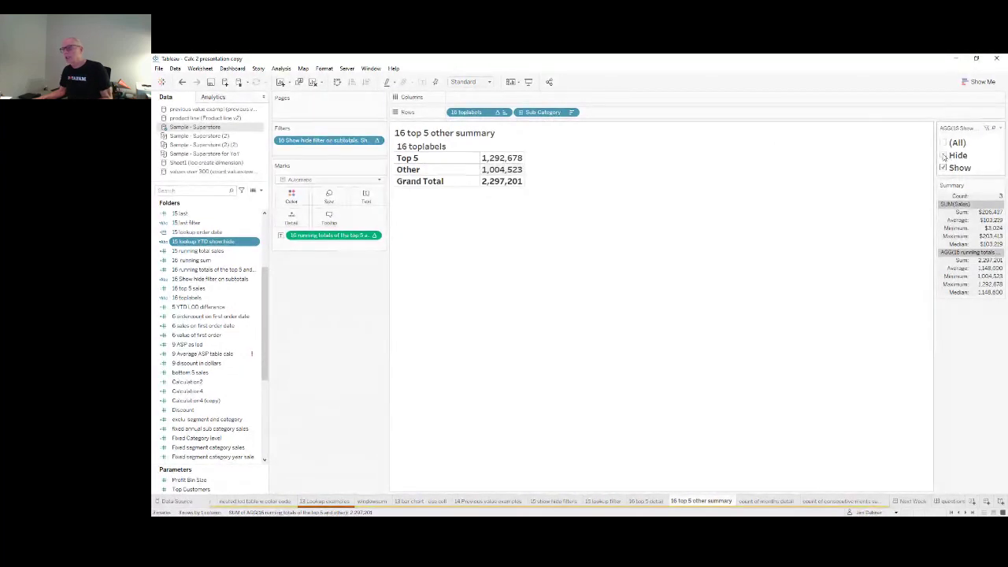
click(943, 155)
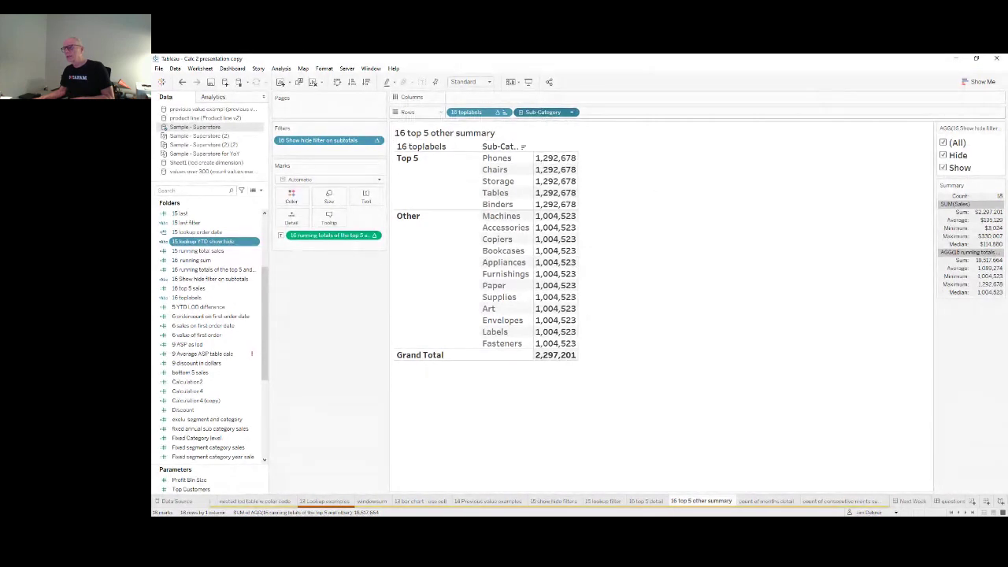
click(943, 155)
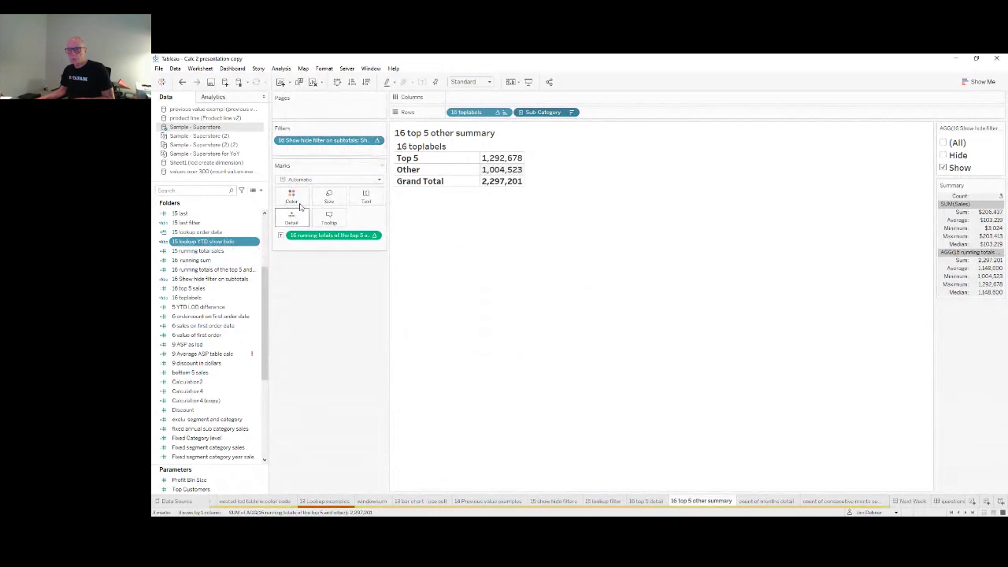
Step: Examine the enlarged 16 Show hide filter on subtotals formula beside the 16 top 5 detail table, and close the editor
right_click(216, 280)
click(227, 320)
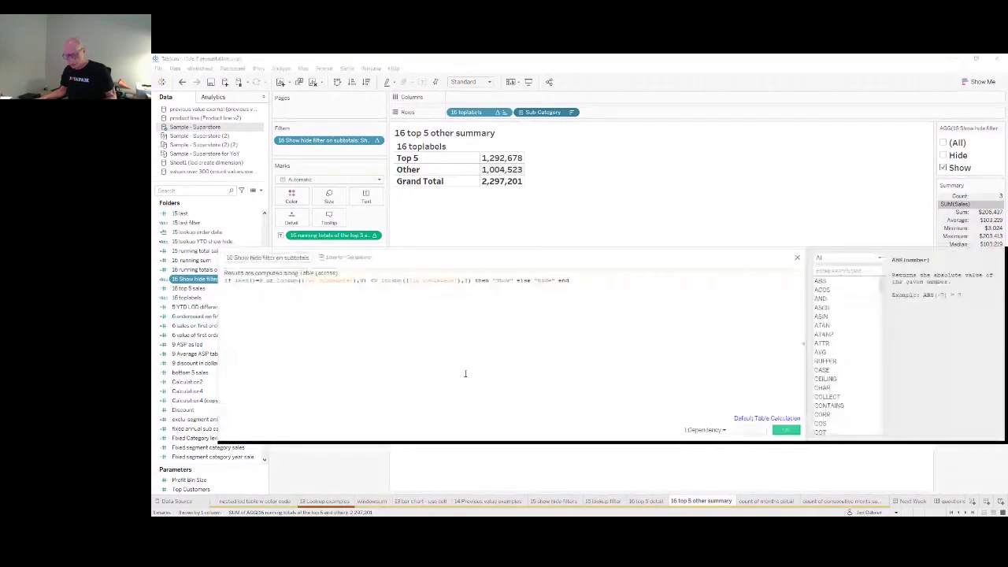
ctrl+scroll(464, 373, up, 2)
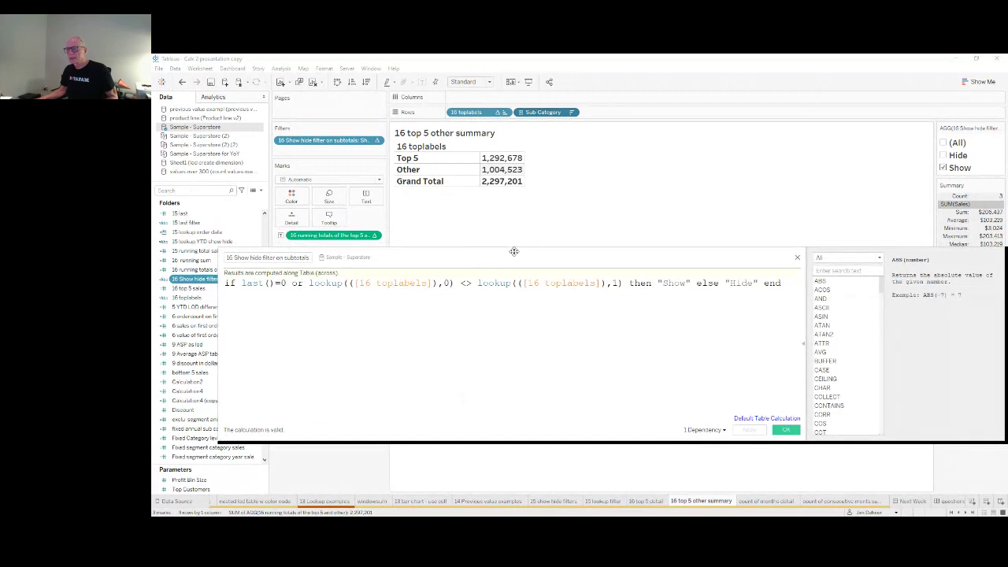
click(647, 501)
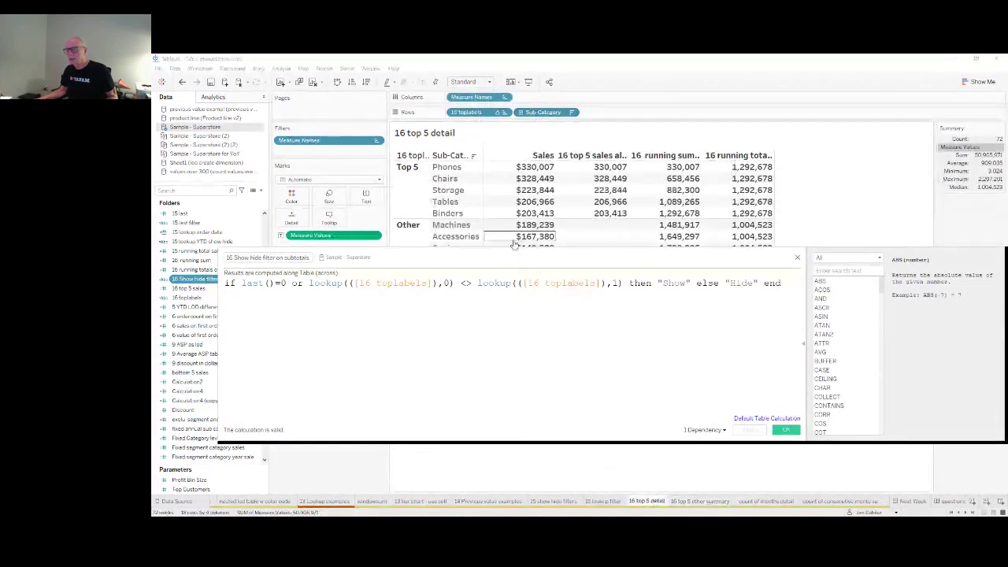
drag(509, 262, 538, 388)
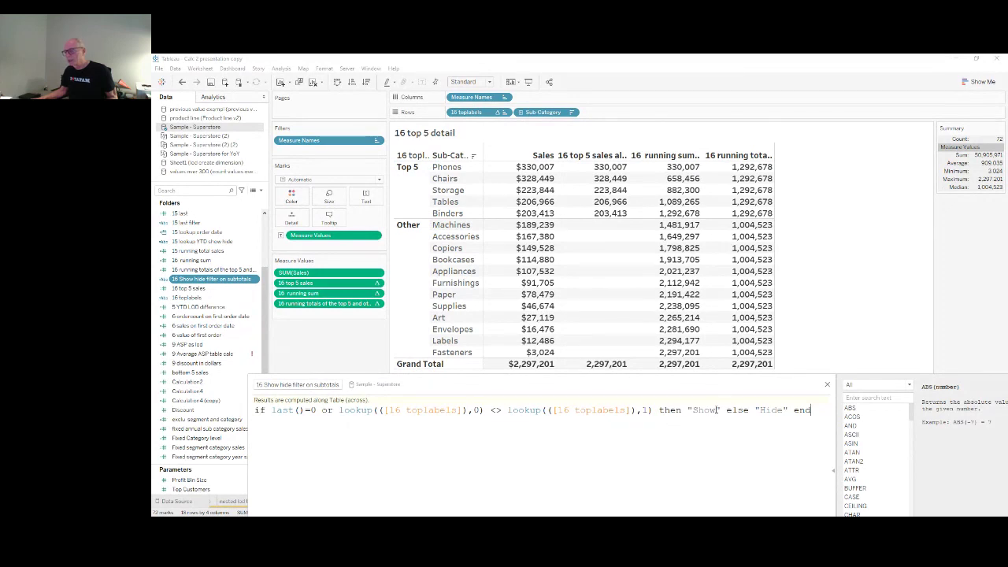
click(827, 385)
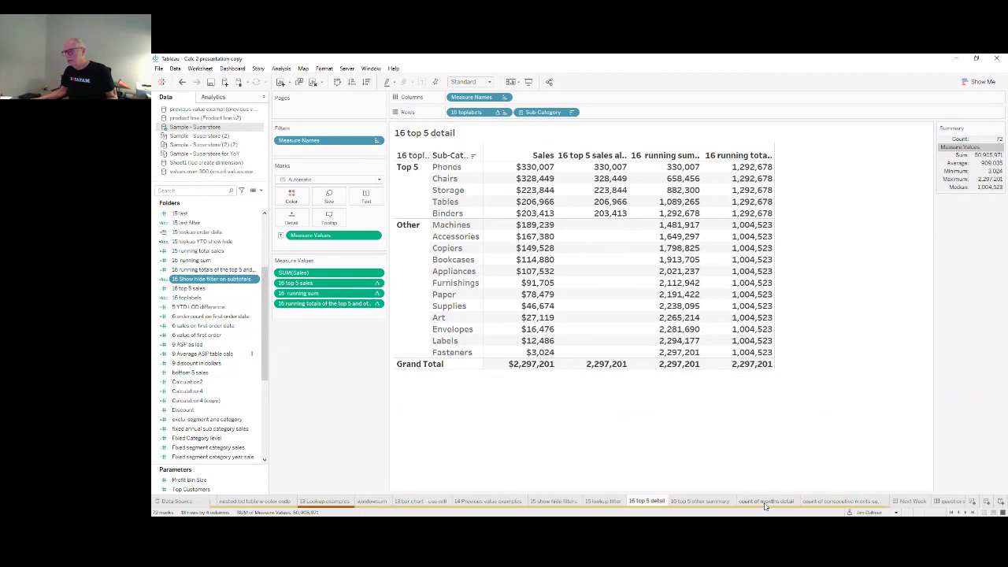
Step: Revisit the 16 top 5 other summary sheet, return to 16 top 5 detail, and examine the enlarged 16 toplabels RANK_UNIQUE formula
click(703, 502)
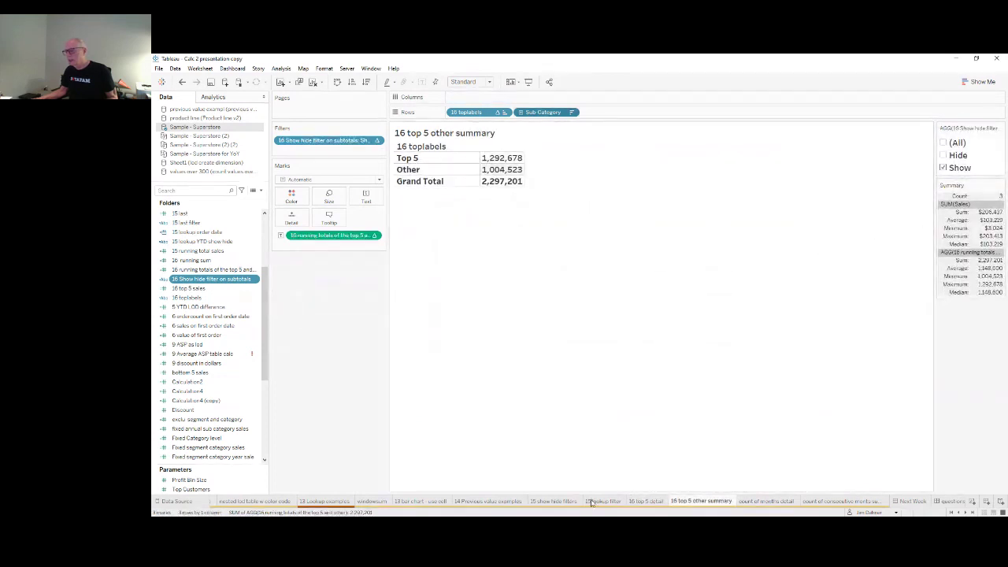
click(654, 501)
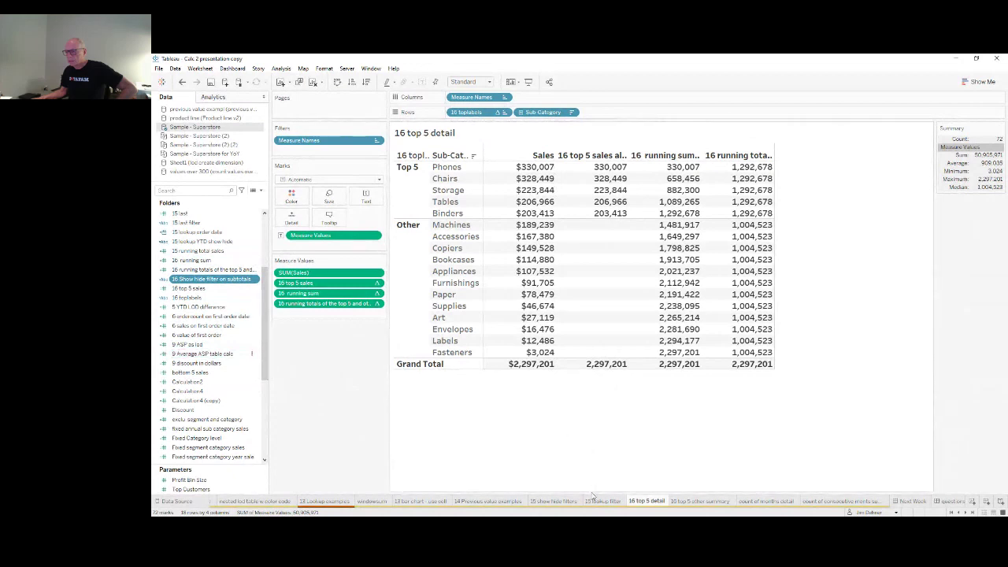
click(187, 298)
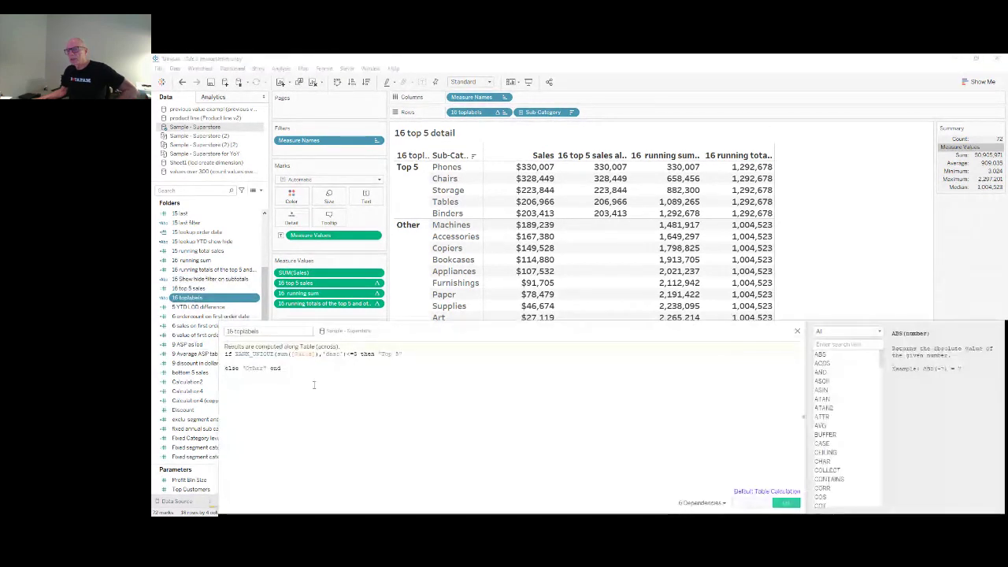
ctrl+scroll(539, 437, up, 3)
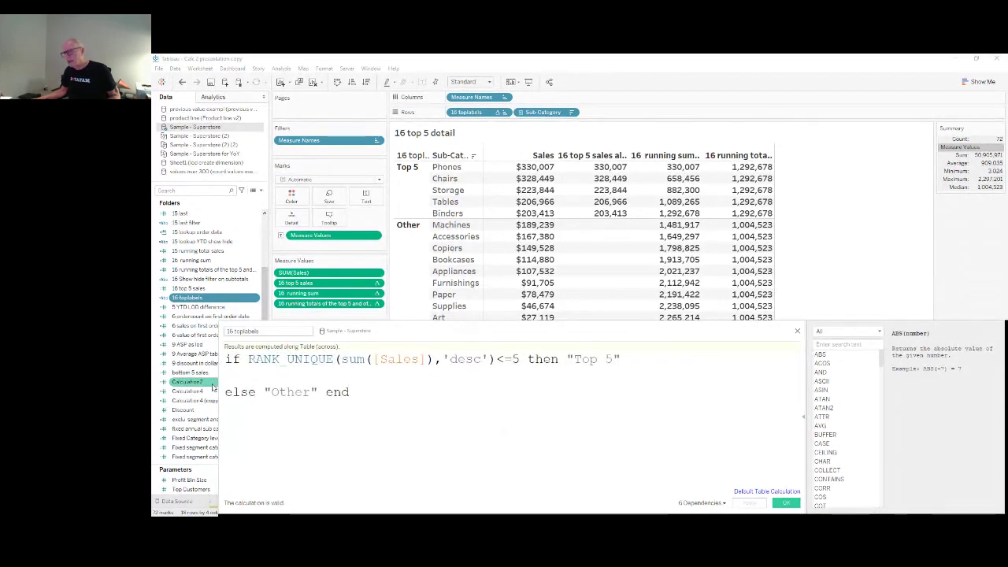
click(797, 331)
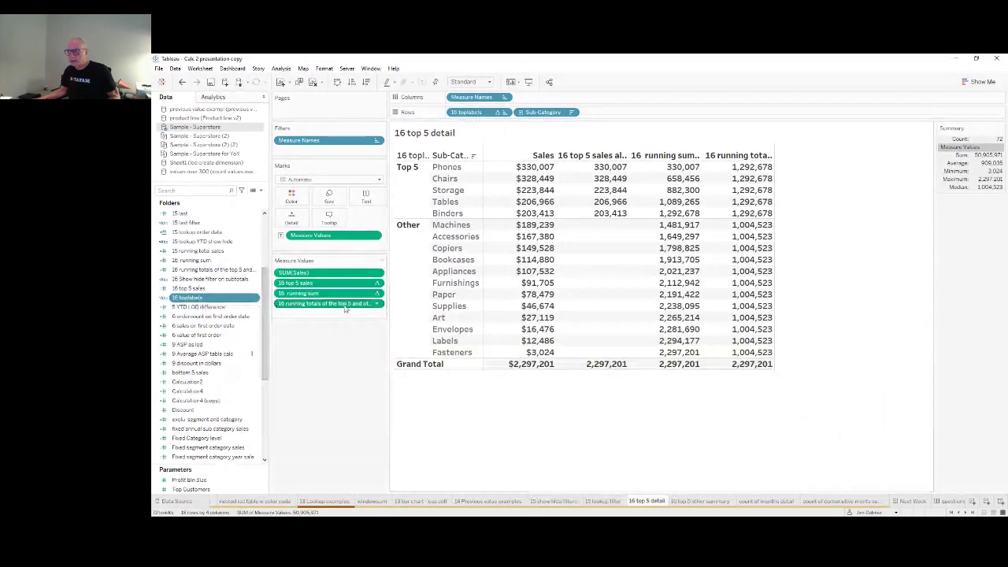
Step: Examine the full 16 running totals of the top 5 and other formula in a widened editor, and close it
click(211, 271)
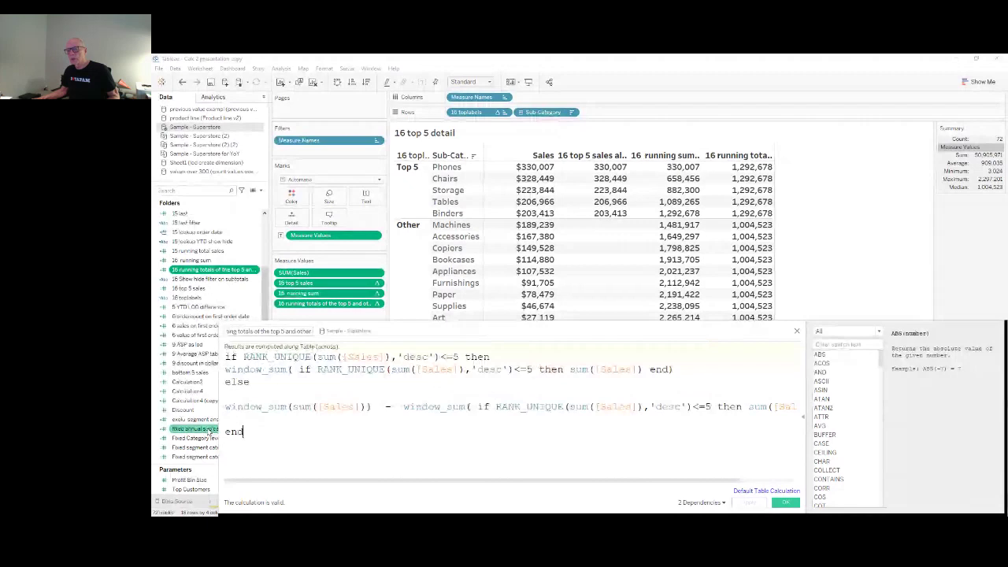
drag(223, 425, 158, 413)
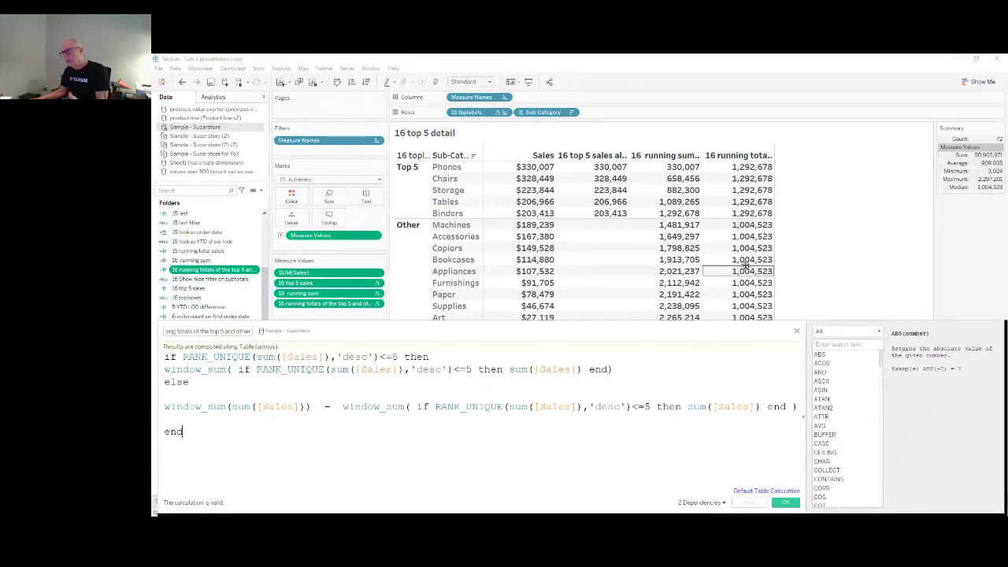
click(797, 334)
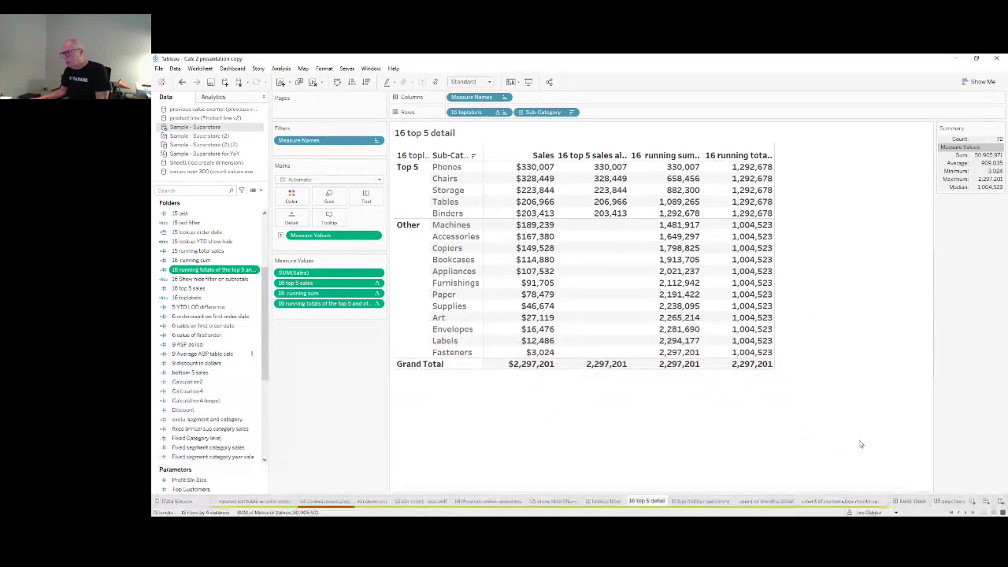